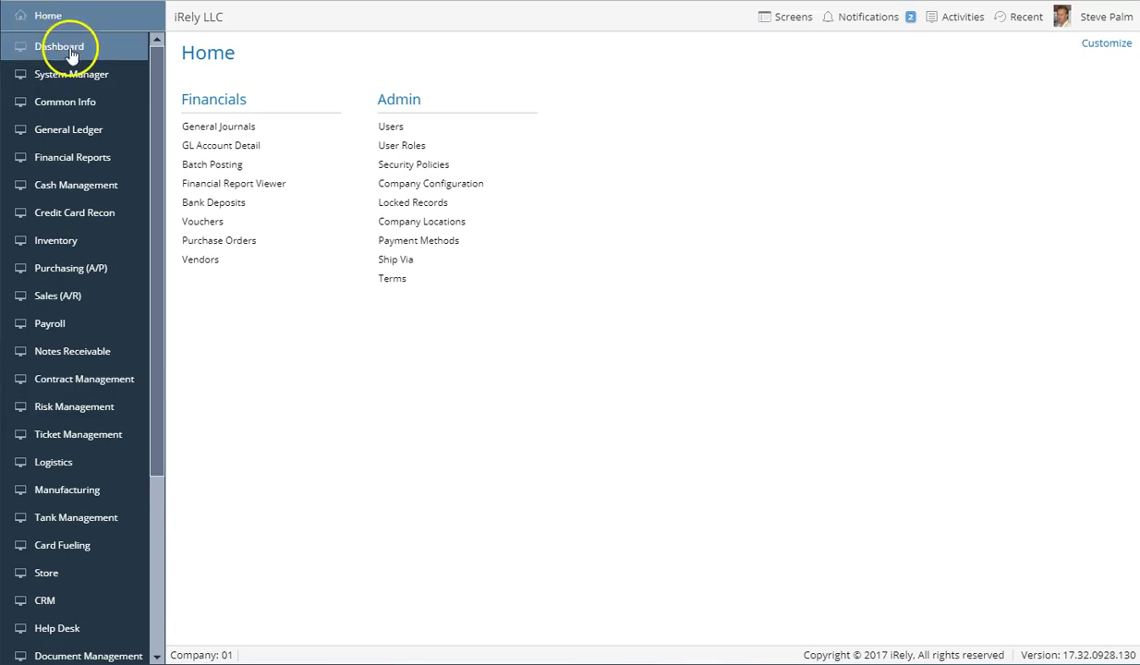
Look through the Cash Management, Inventory, Purchasing (A/P) and Sales (A/R) module menus and return to the Home page.
left_click(74, 194)
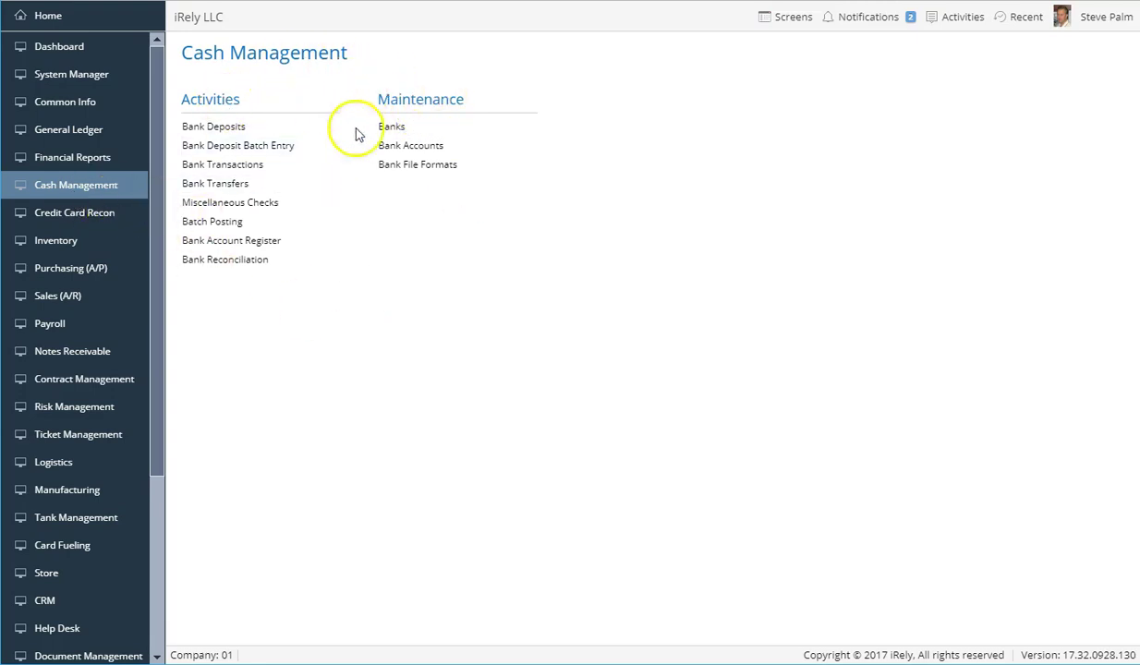
left_click(485, 127)
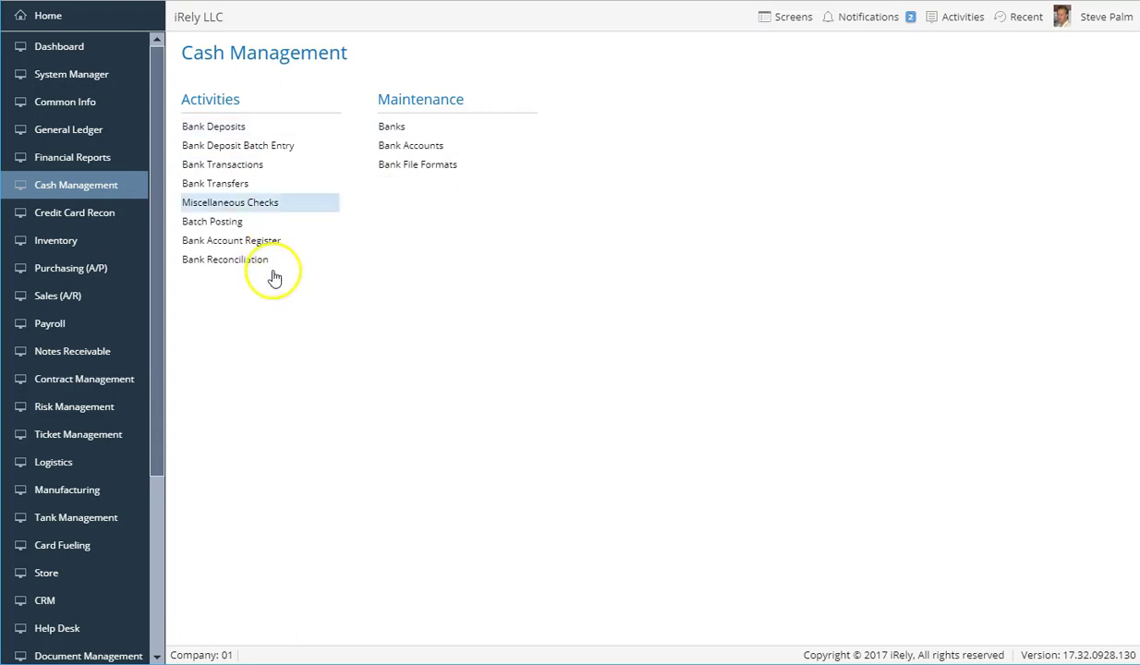
left_click(78, 245)
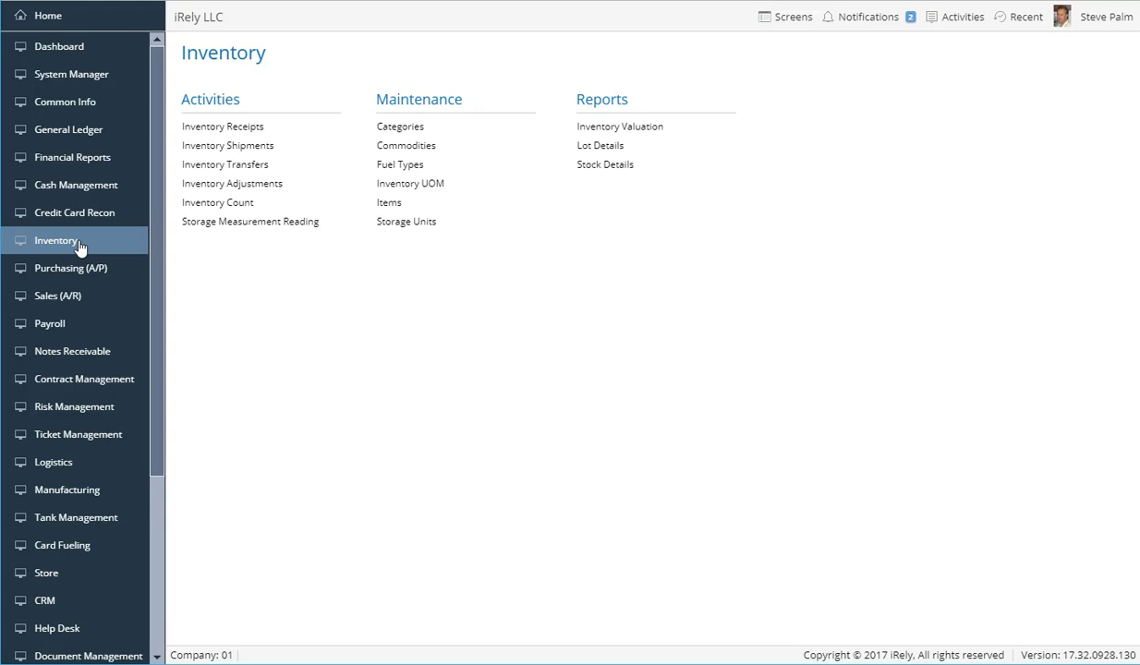
left_click(80, 272)
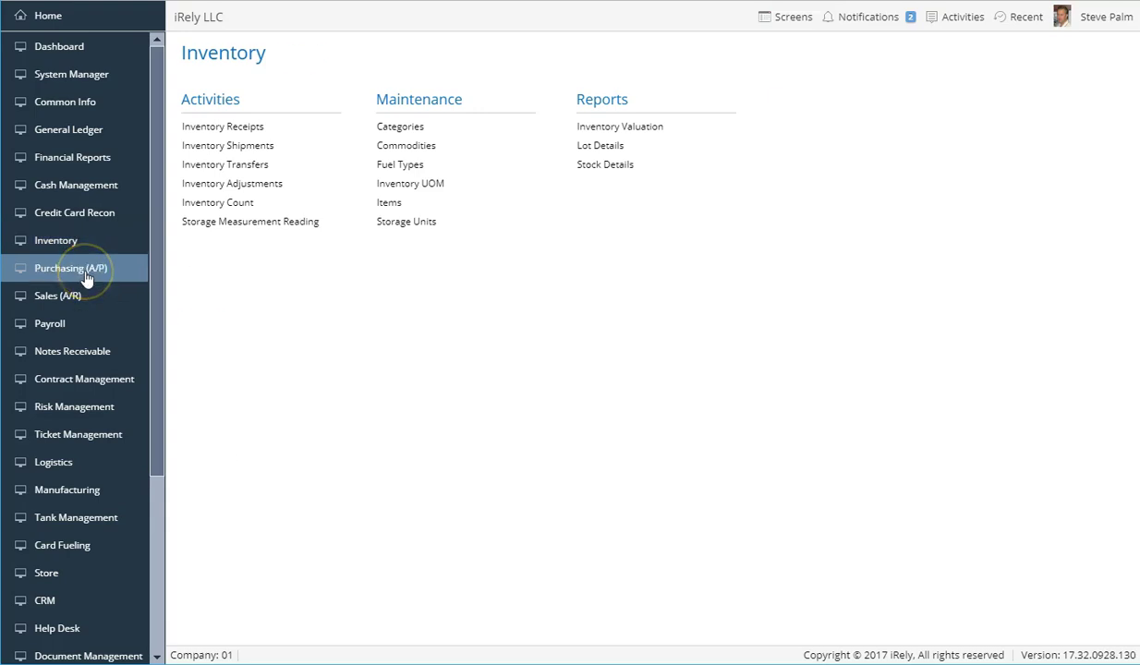
left_click(80, 296)
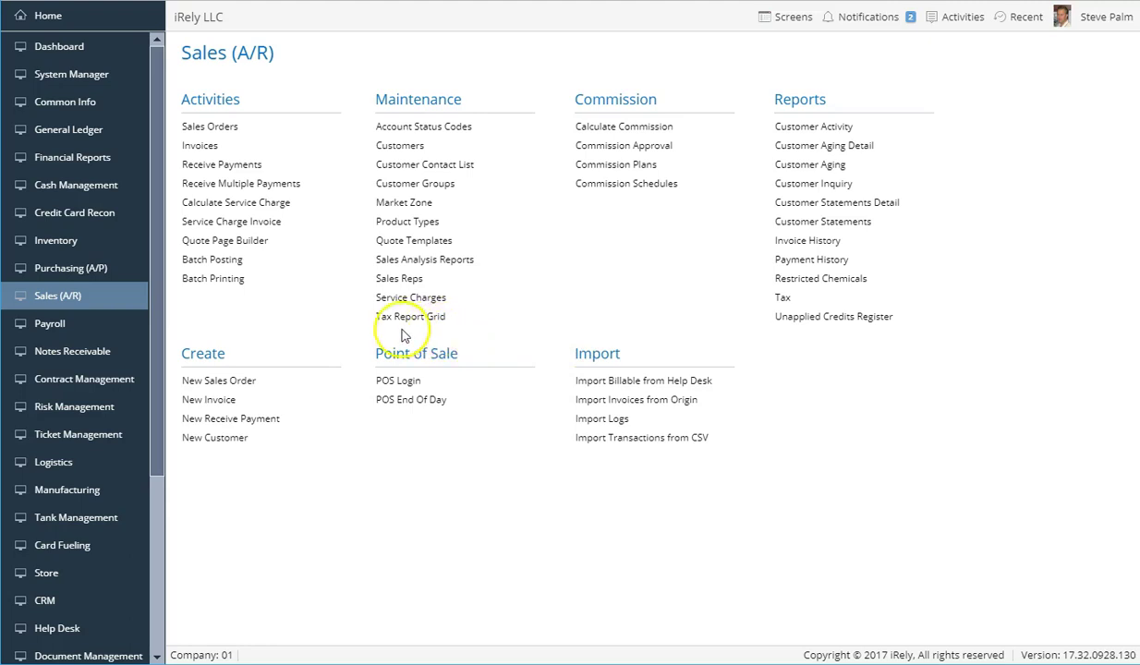
left_click(73, 18)
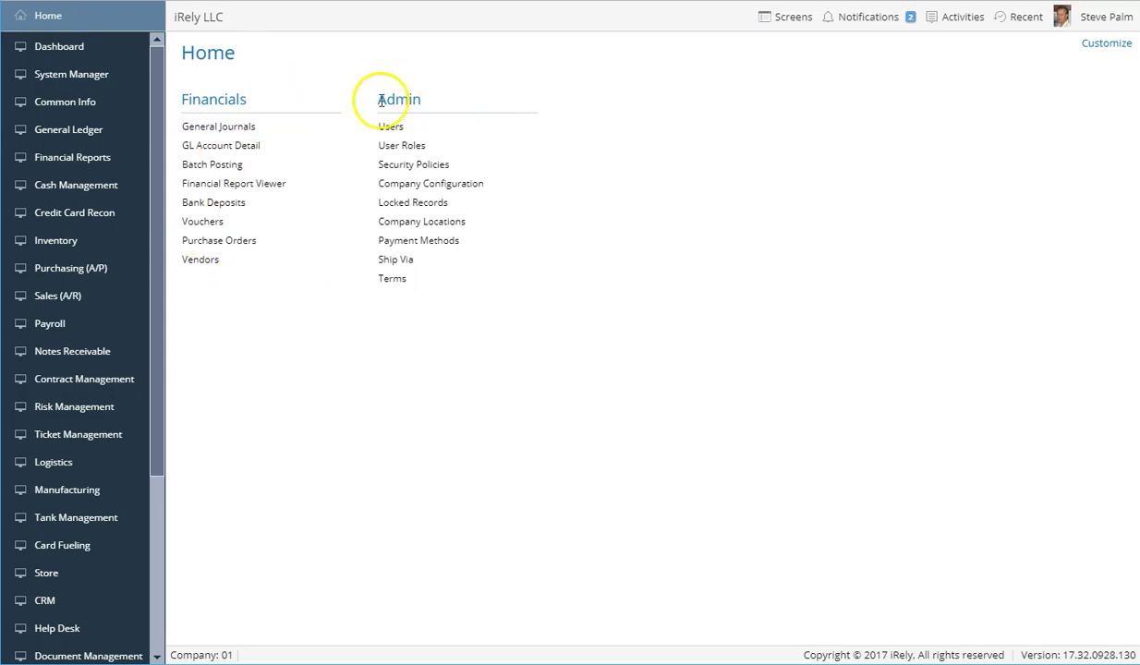
Start customizing the Home menu and add a new group named CRM.
left_click(1108, 48)
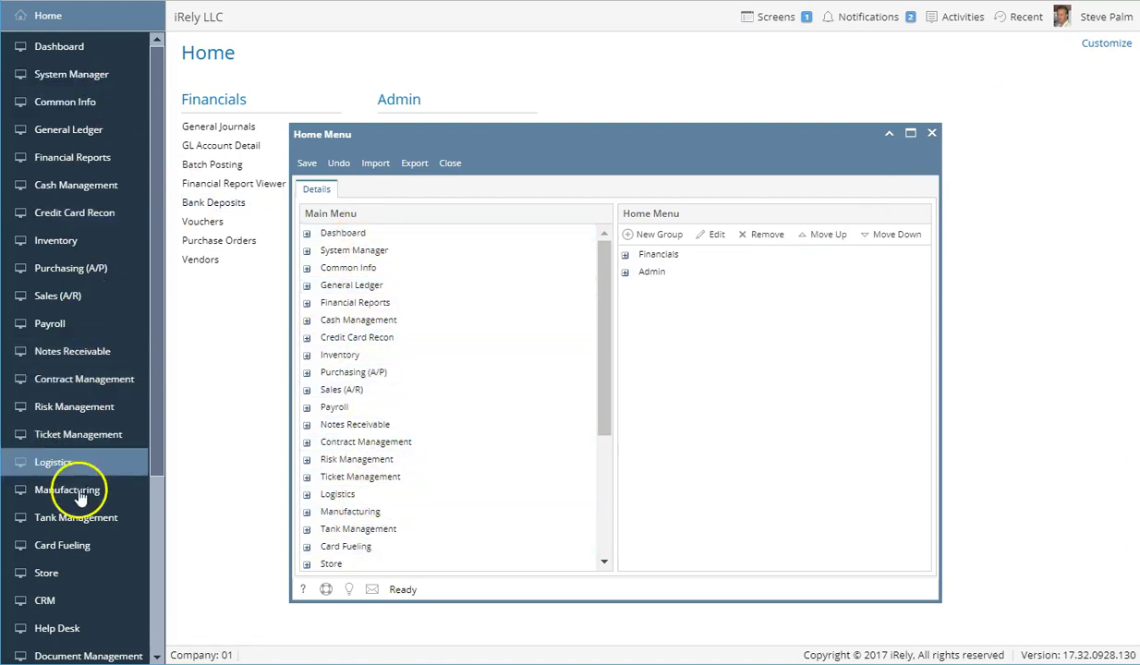
left_click(654, 237)
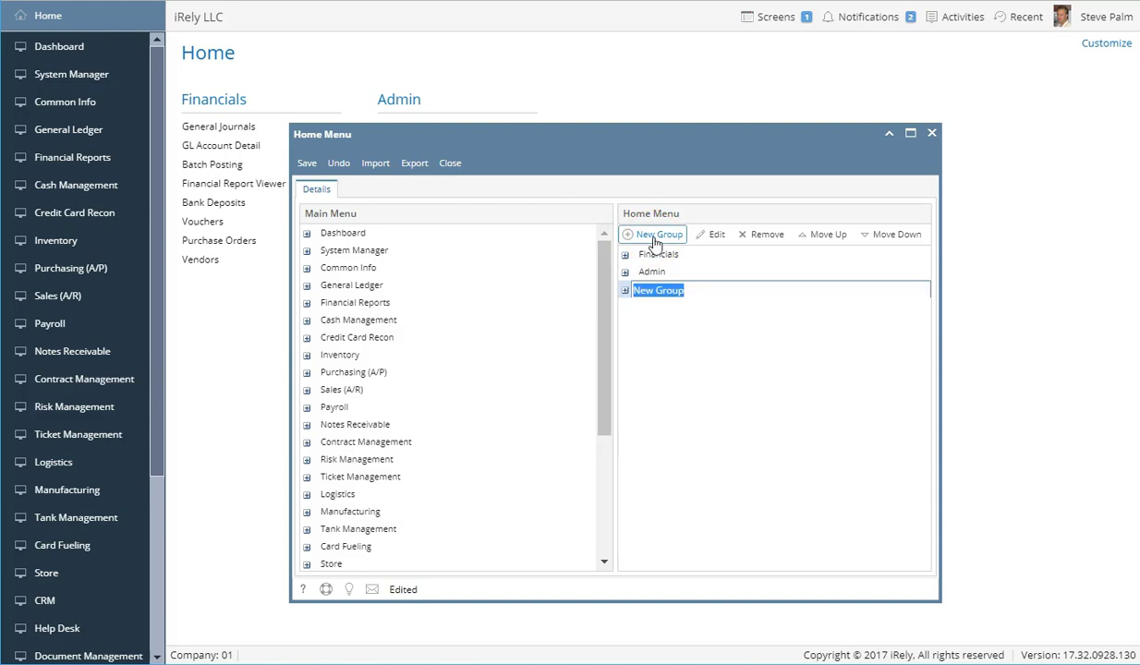
type("CRM")
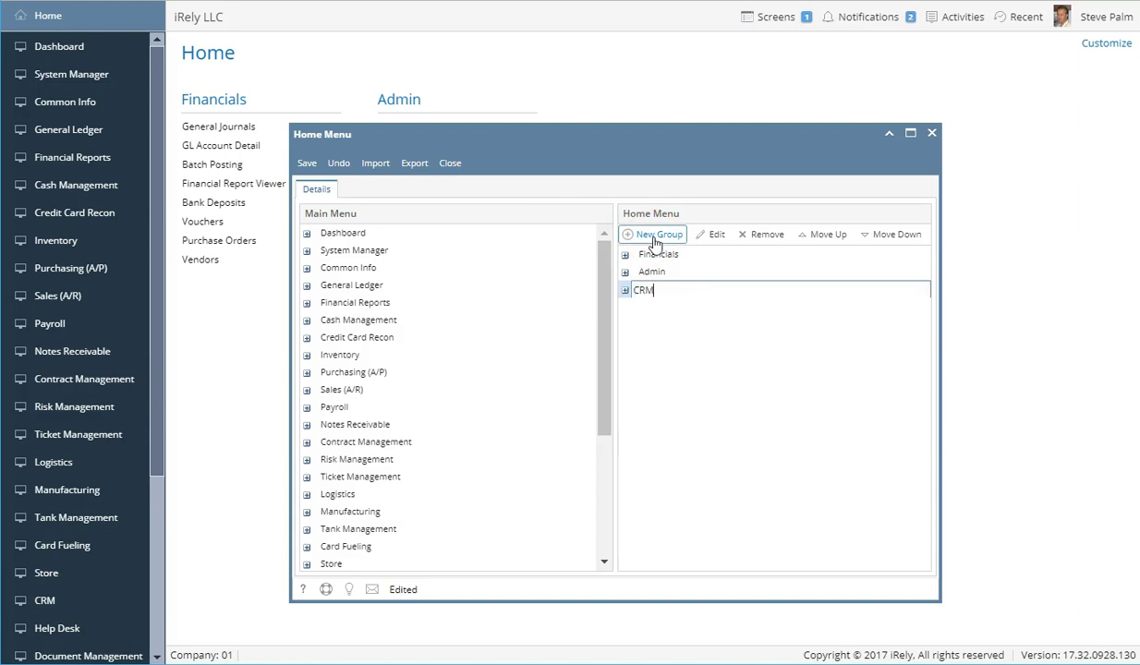
key("Return")
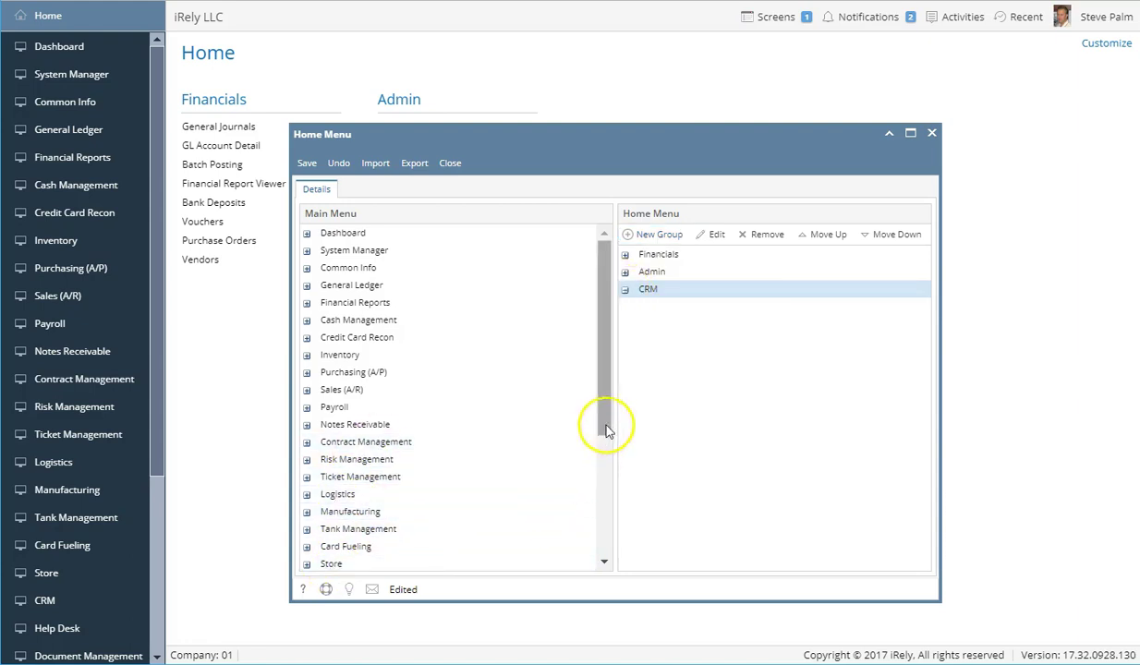
Add Activities, Opportunities and Campaigns from the main menu's CRM Activities section to the new CRM group and save.
left_click_drag(608, 430, 611, 488)
left_click(307, 474)
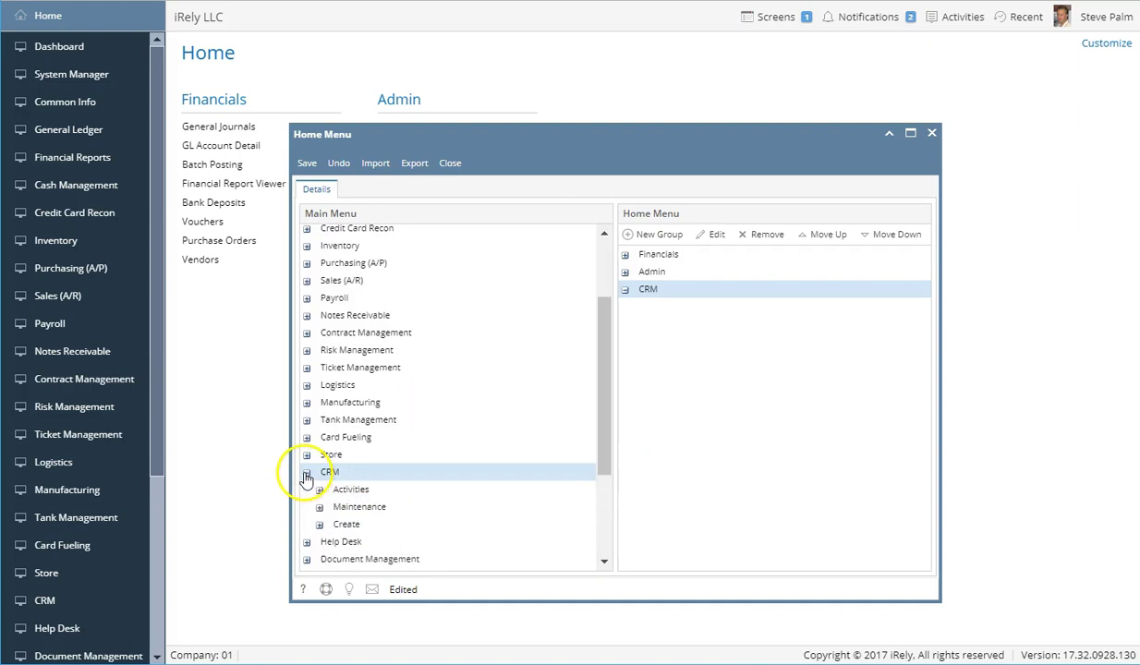
scroll(425, 448, "down", 2)
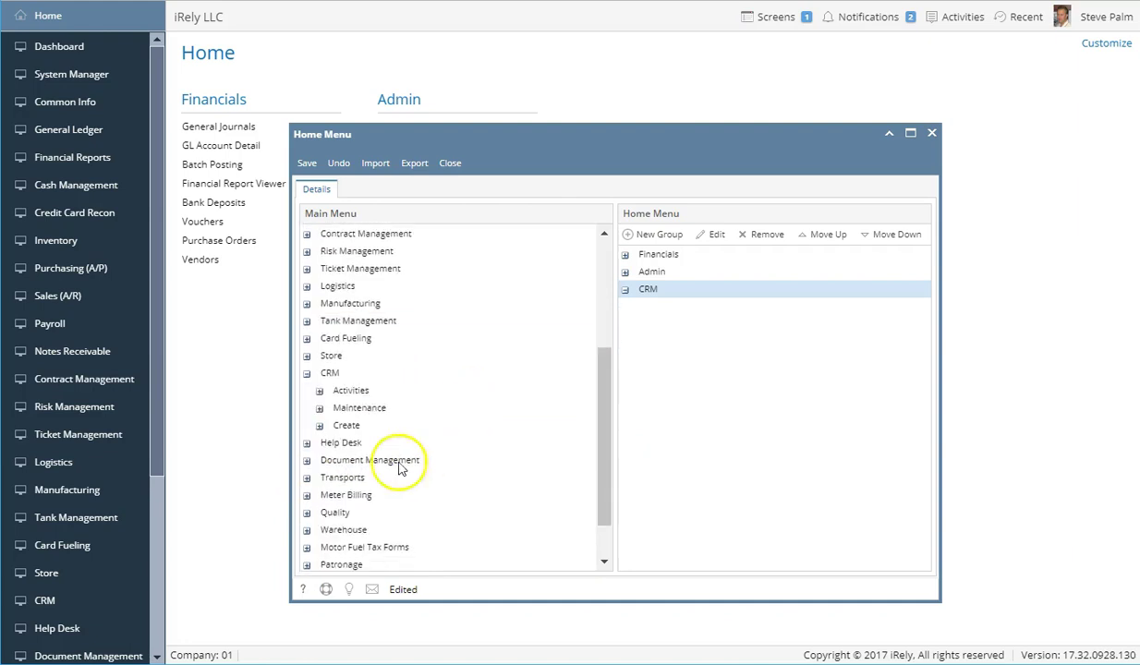
left_click(319, 391)
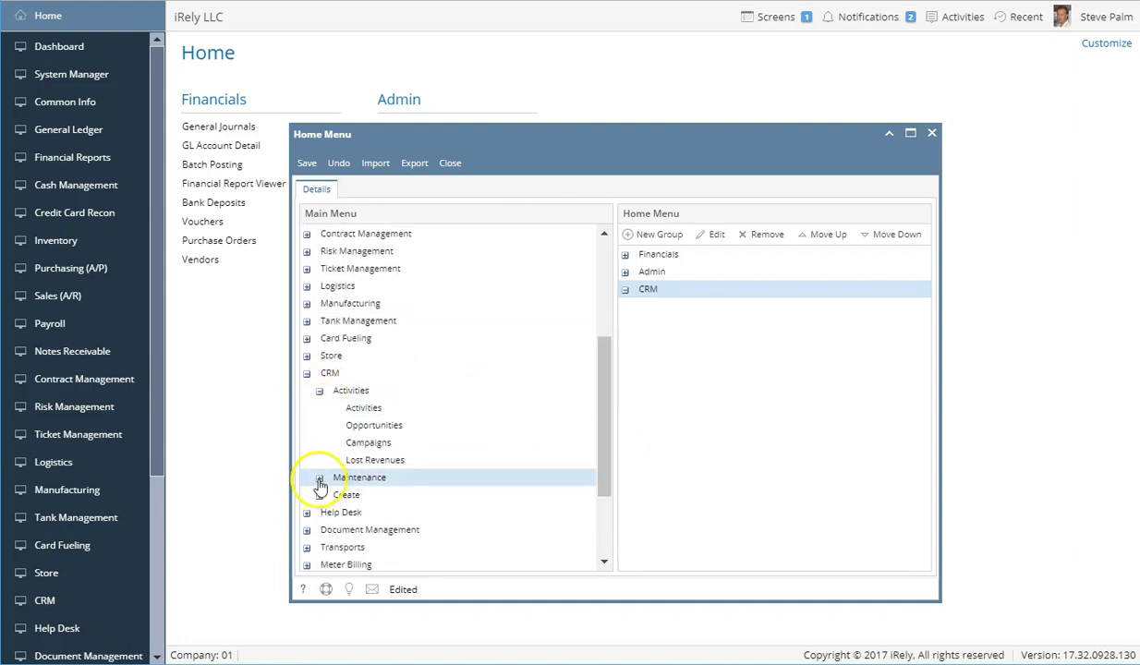
left_click(319, 478)
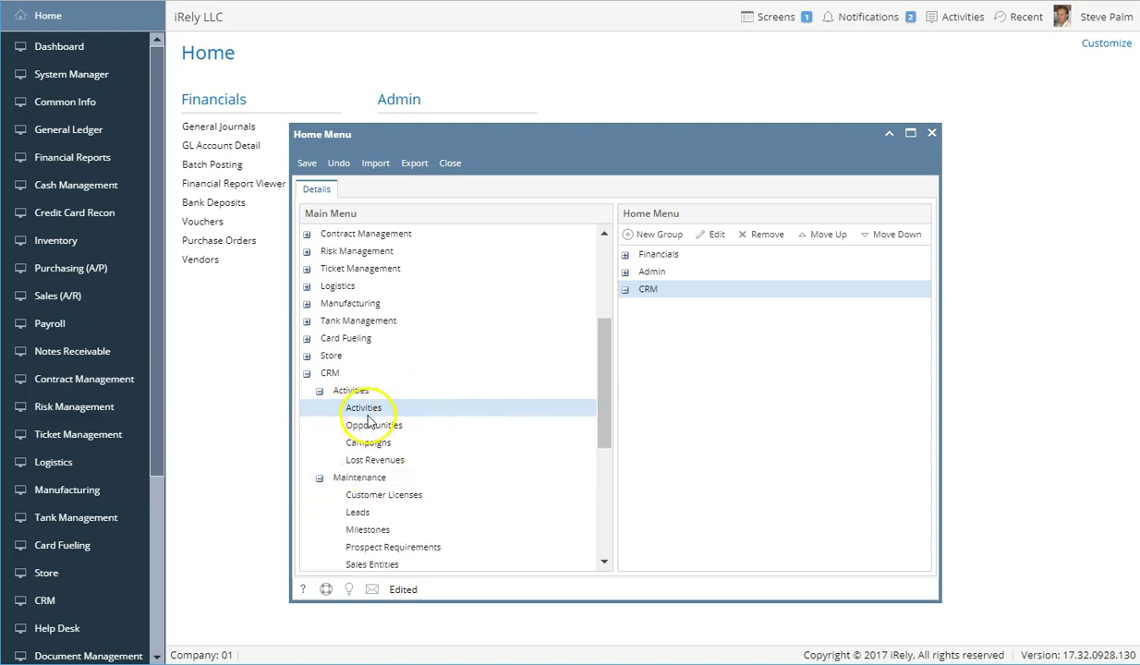
left_click_drag(368, 416, 650, 296)
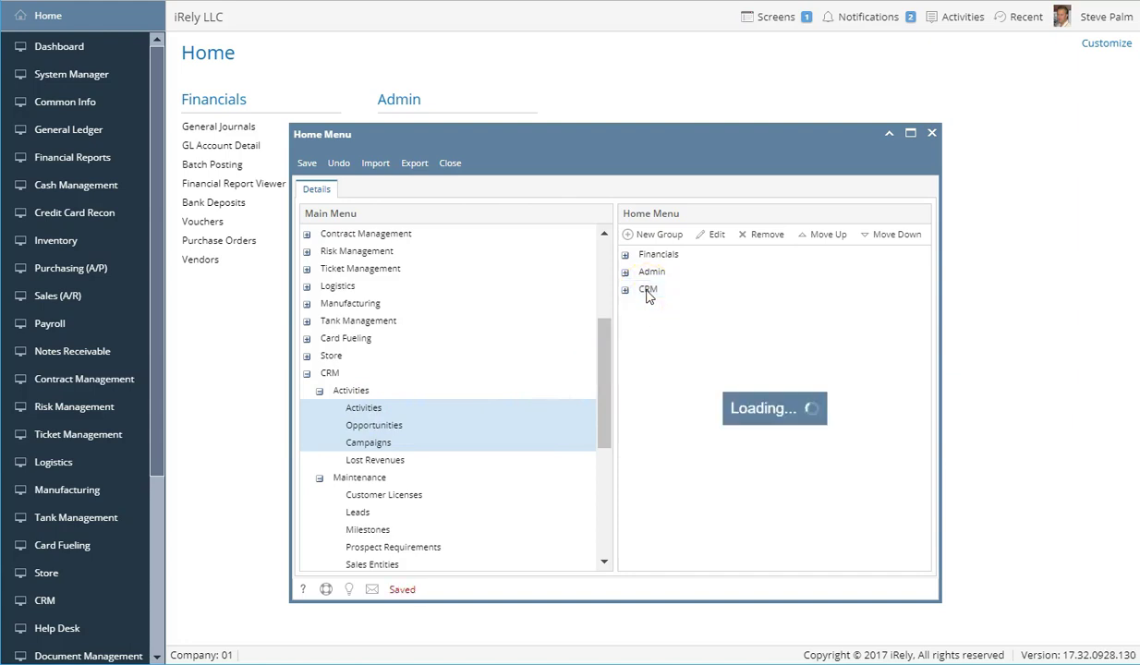
left_click(675, 312)
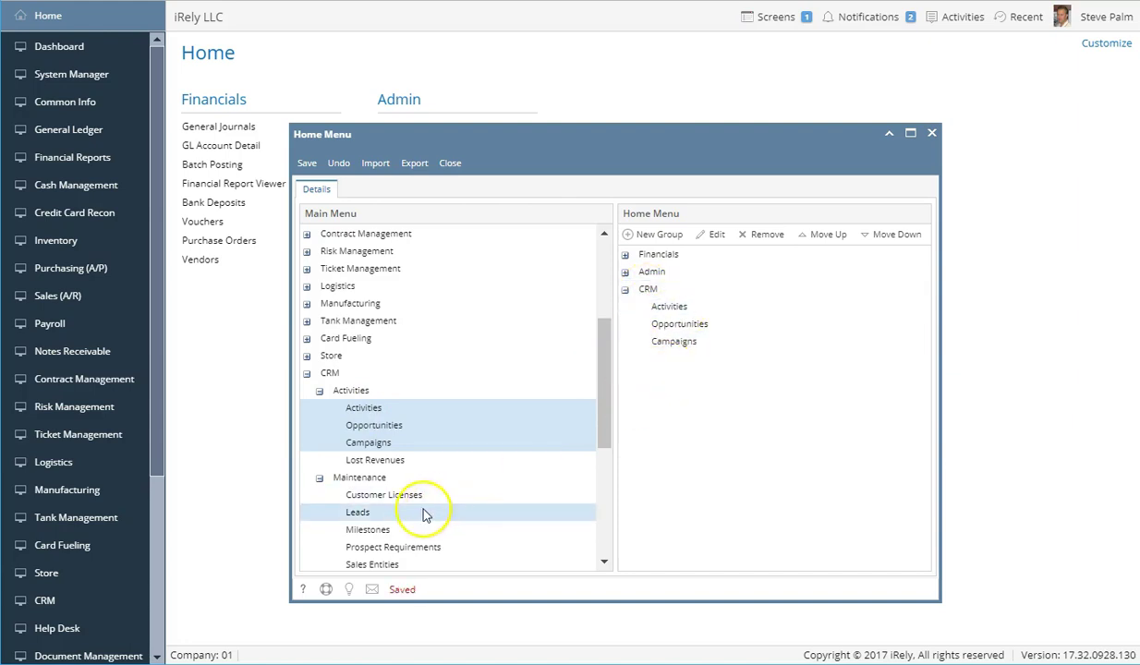
Add Leads and Sales Entities from CRM Maintenance to the CRM group and place Sales Entities directly below Activities.
left_click(366, 512)
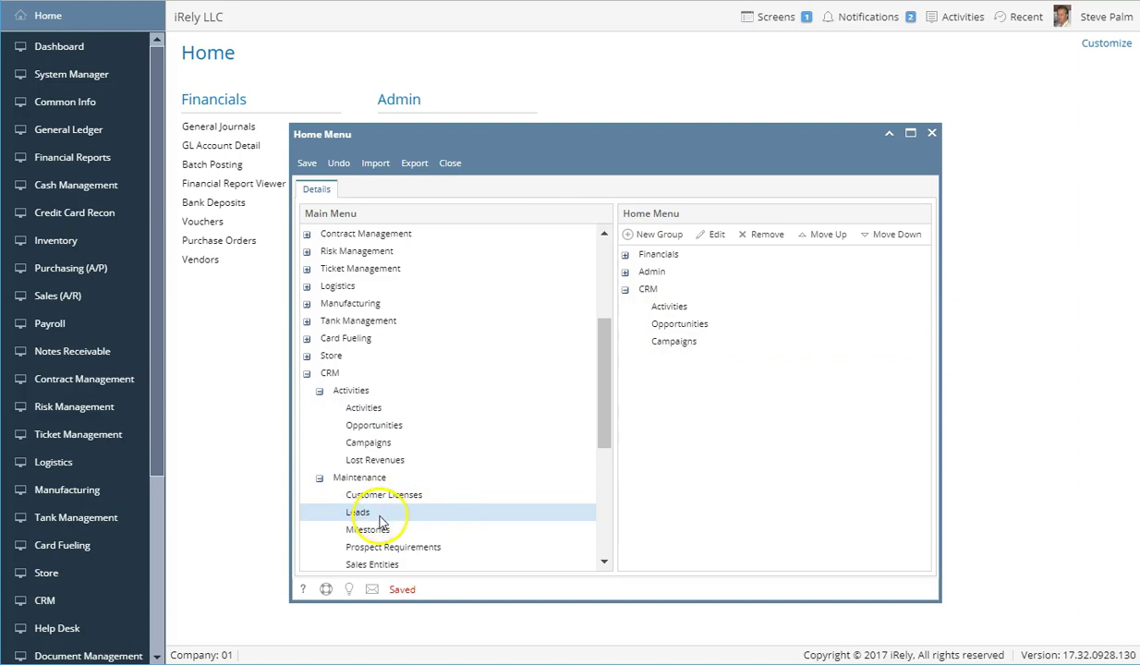
left_click(377, 564, "ctrl")
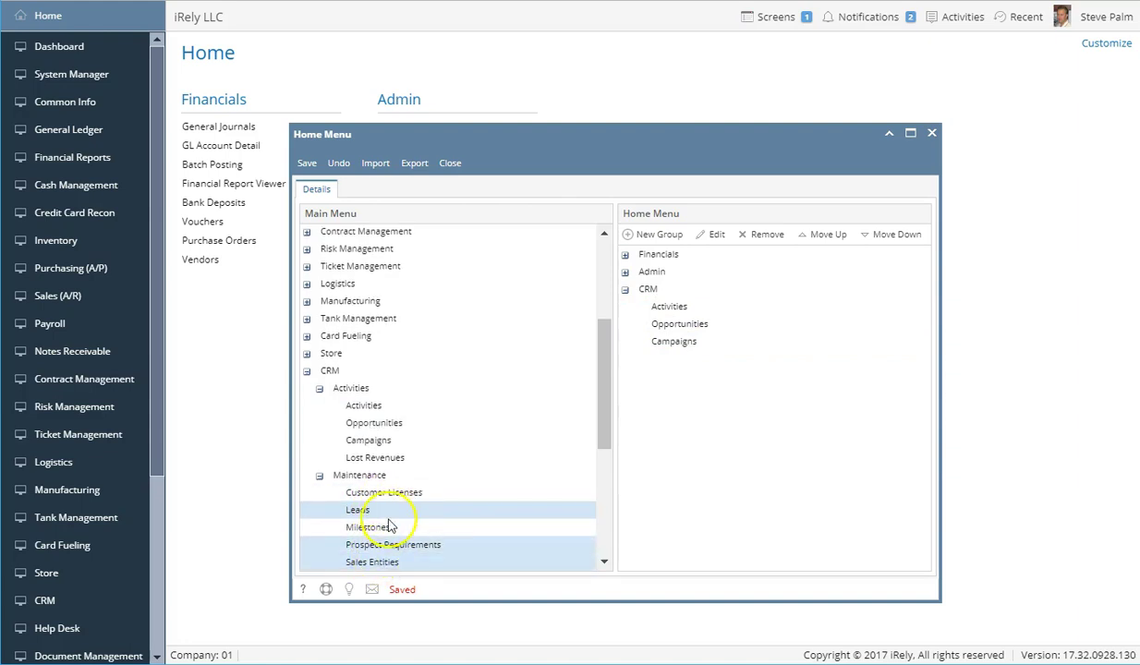
left_click_drag(374, 511, 657, 294)
left_click(719, 436)
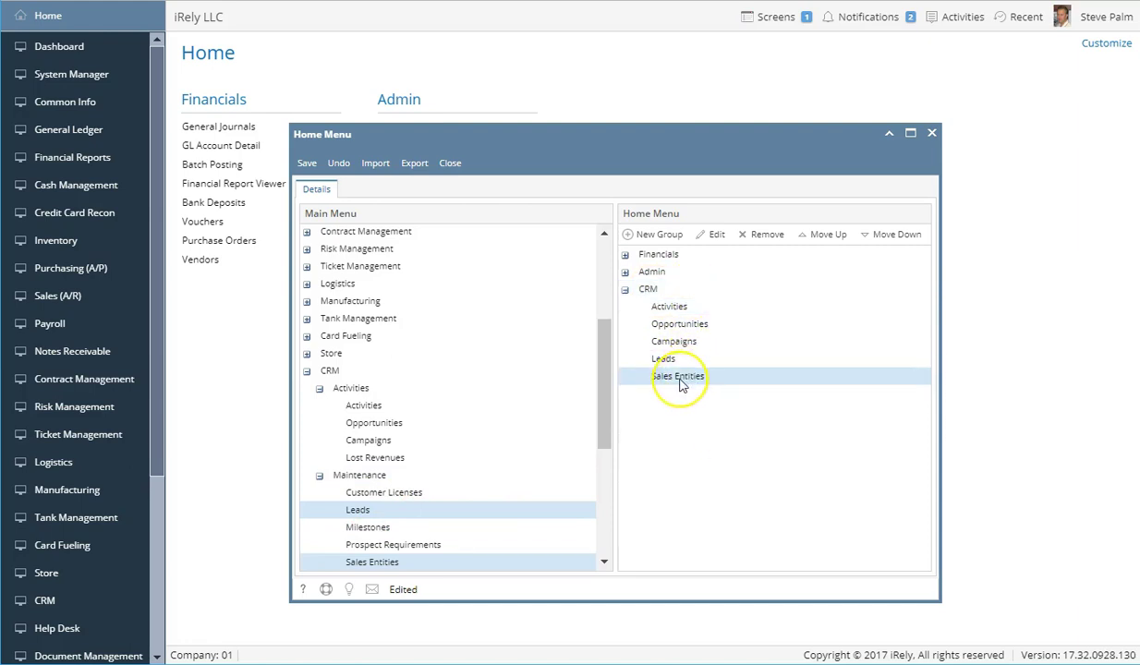
left_click_drag(681, 381, 691, 325)
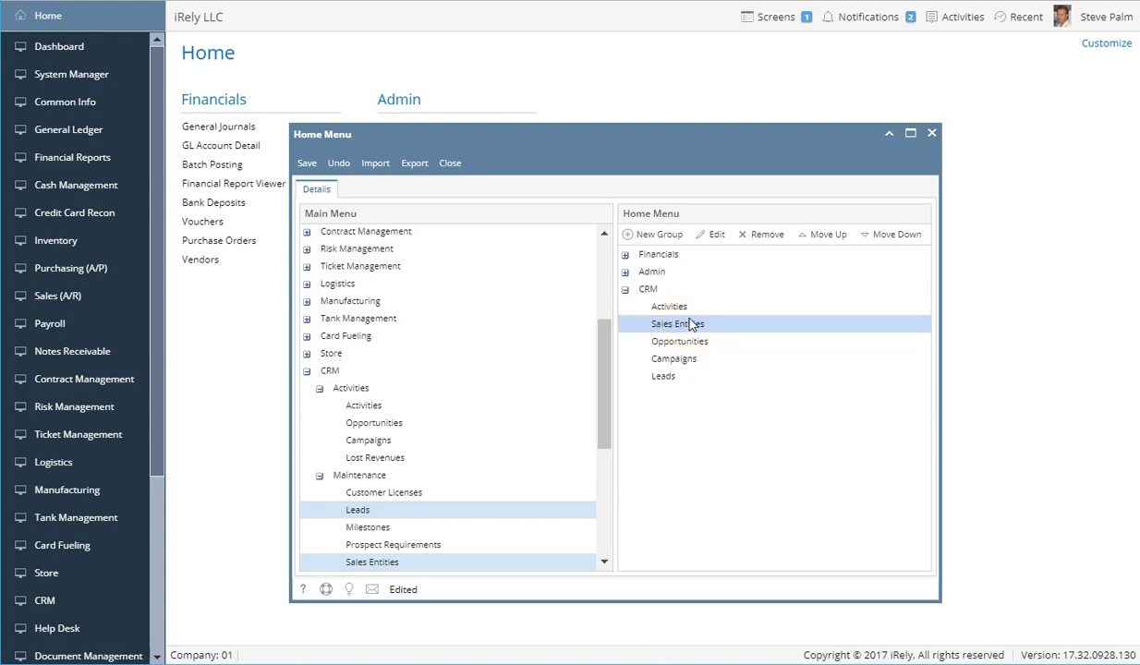
Add Customers from Sales (A/R) Maintenance to the Financials group, and save and close the Home menu customization.
left_click(626, 256)
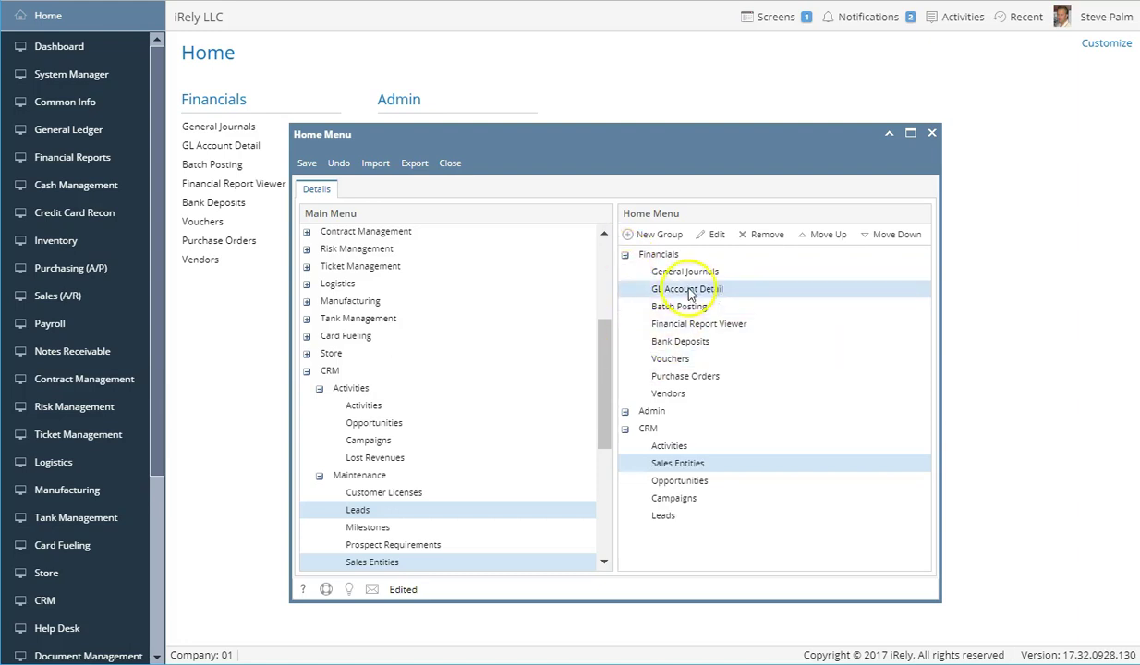
left_click(307, 371)
scroll(356, 313, "up", 3)
scroll(356, 312, "up", 2)
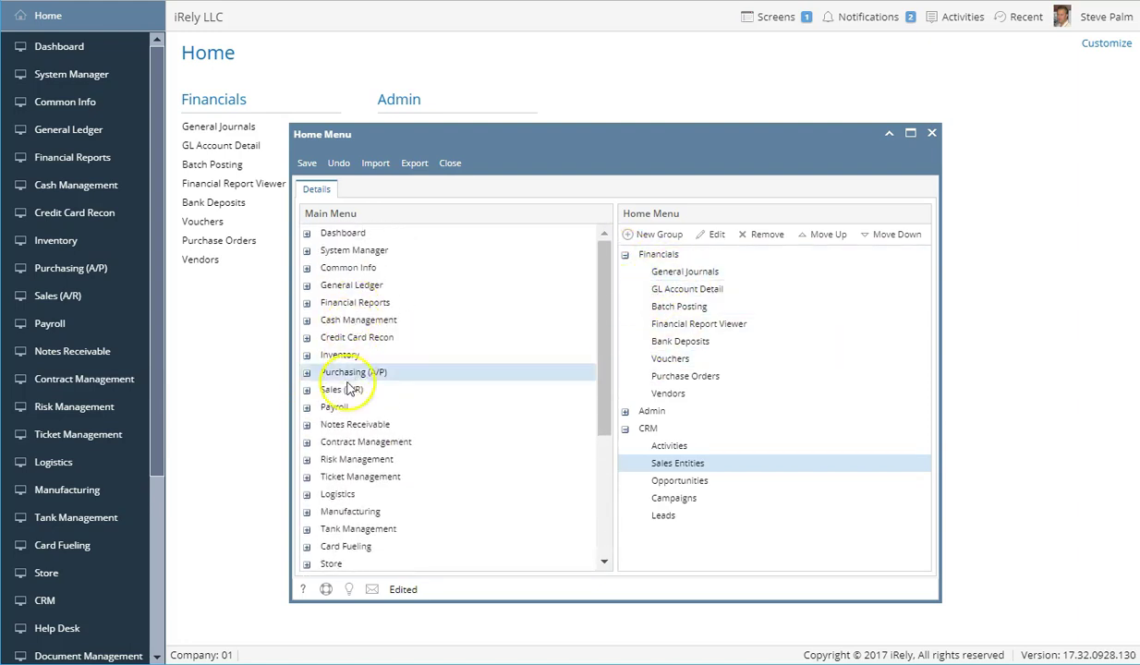
left_click(308, 390)
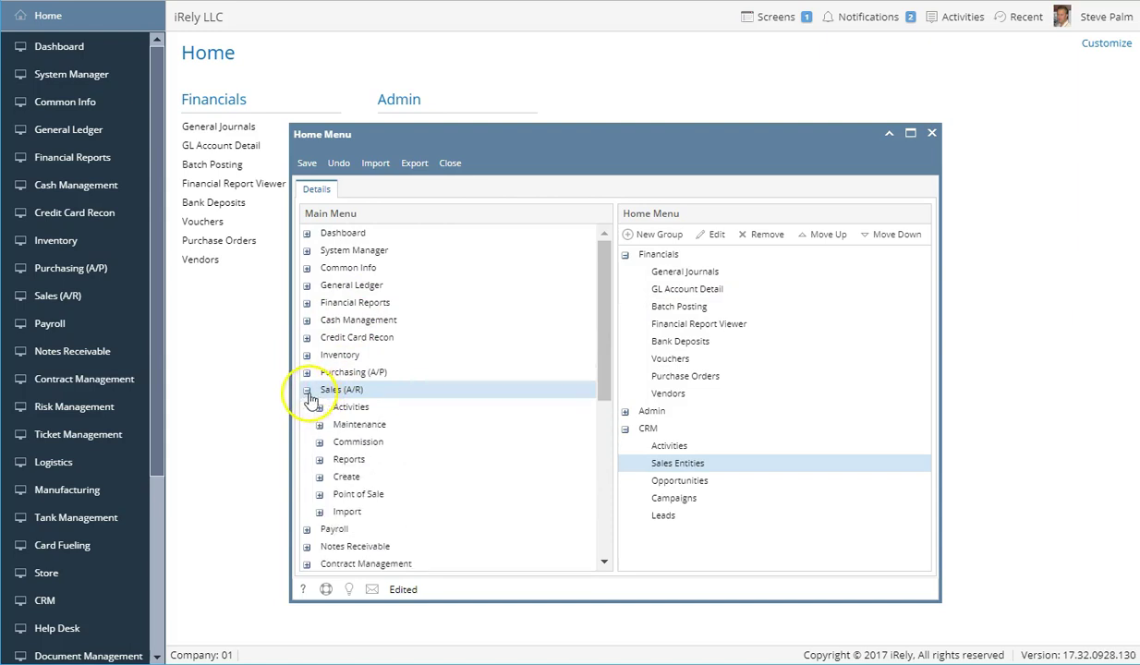
left_click(319, 424)
left_click_drag(367, 458, 692, 408)
left_click(306, 163)
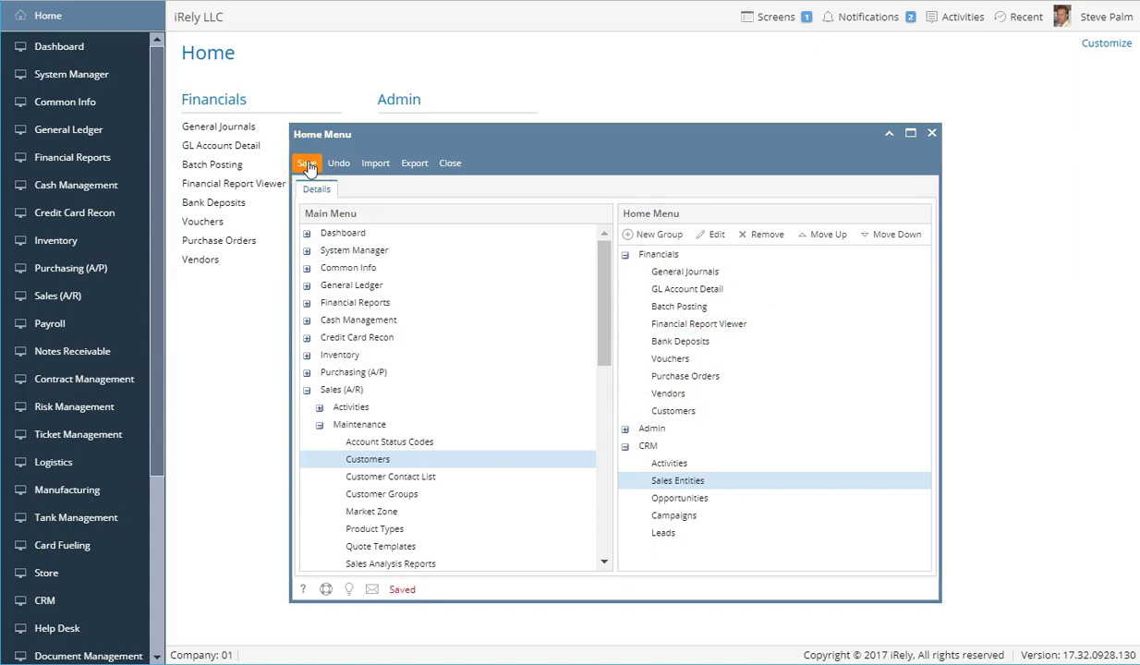
left_click(451, 173)
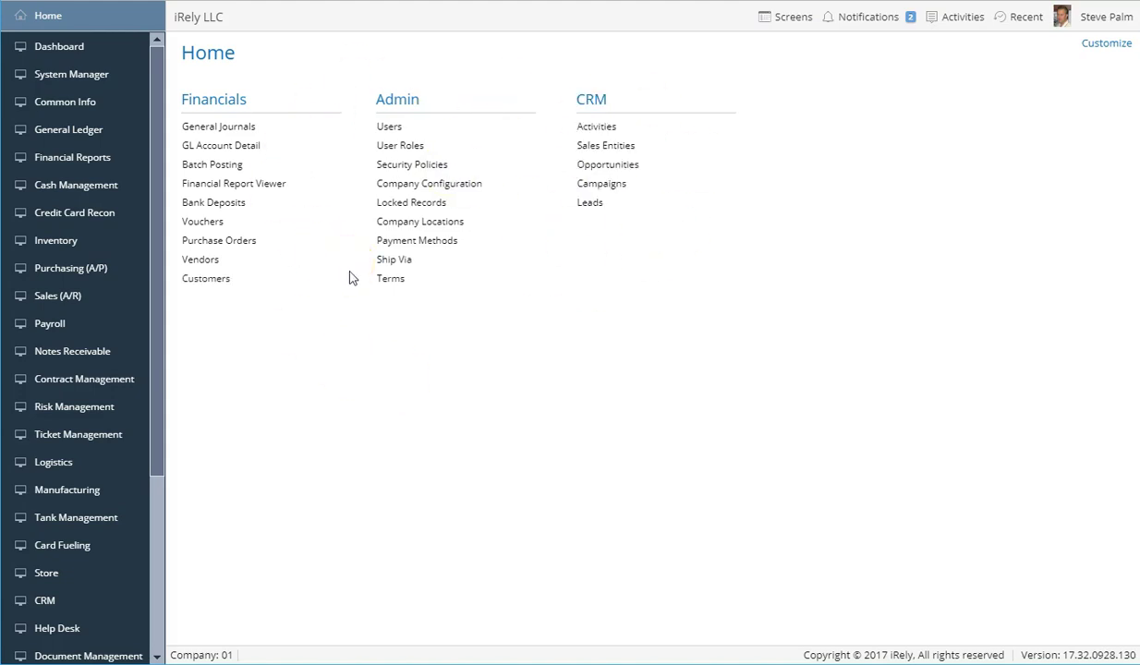
Open General Journals from the Home page's Financials group, and move its window and make it slightly smaller.
left_click(200, 284)
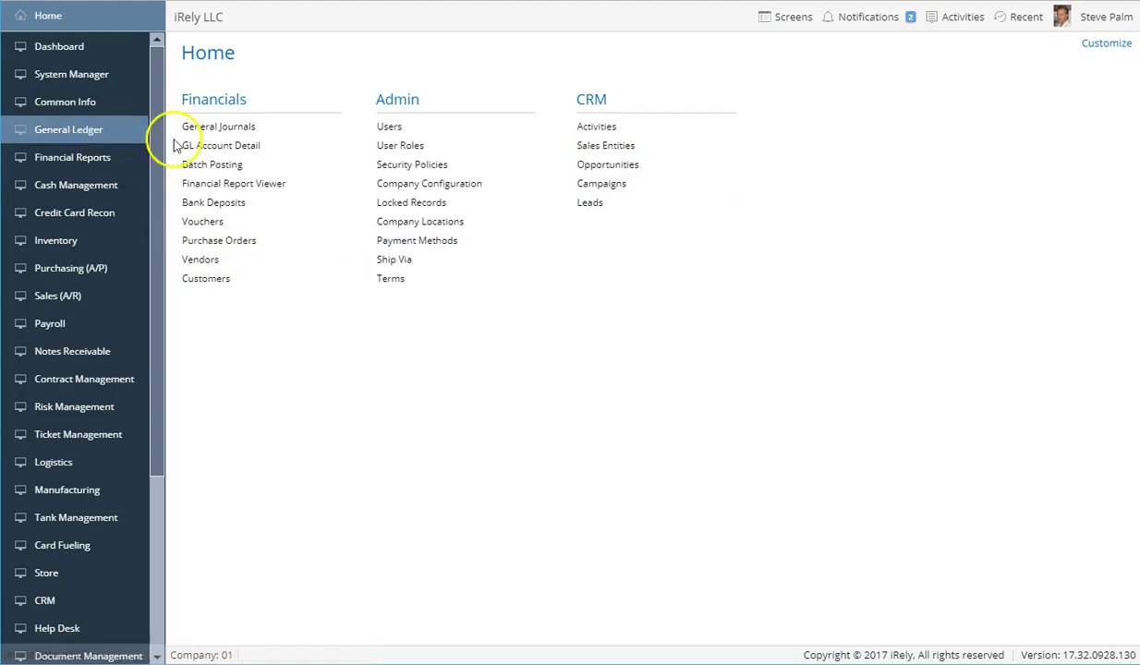
left_click(228, 132)
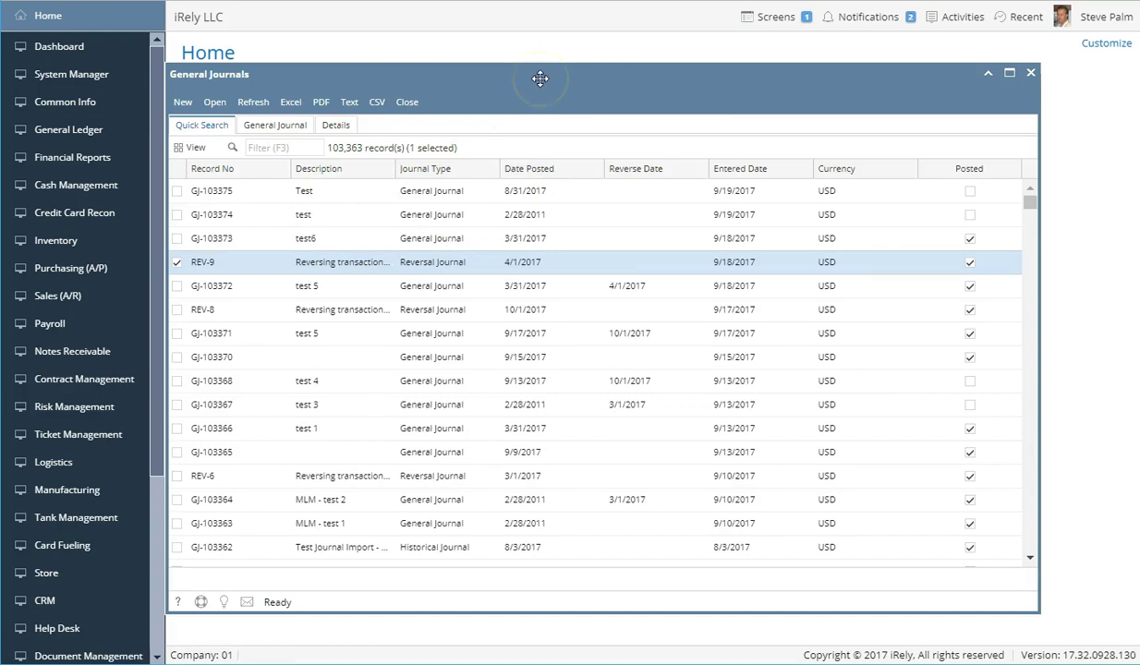
mouse_move(540, 79)
left_mouse_down()
mouse_move(570, 76)
mouse_move(551, 82)
left_mouse_up()
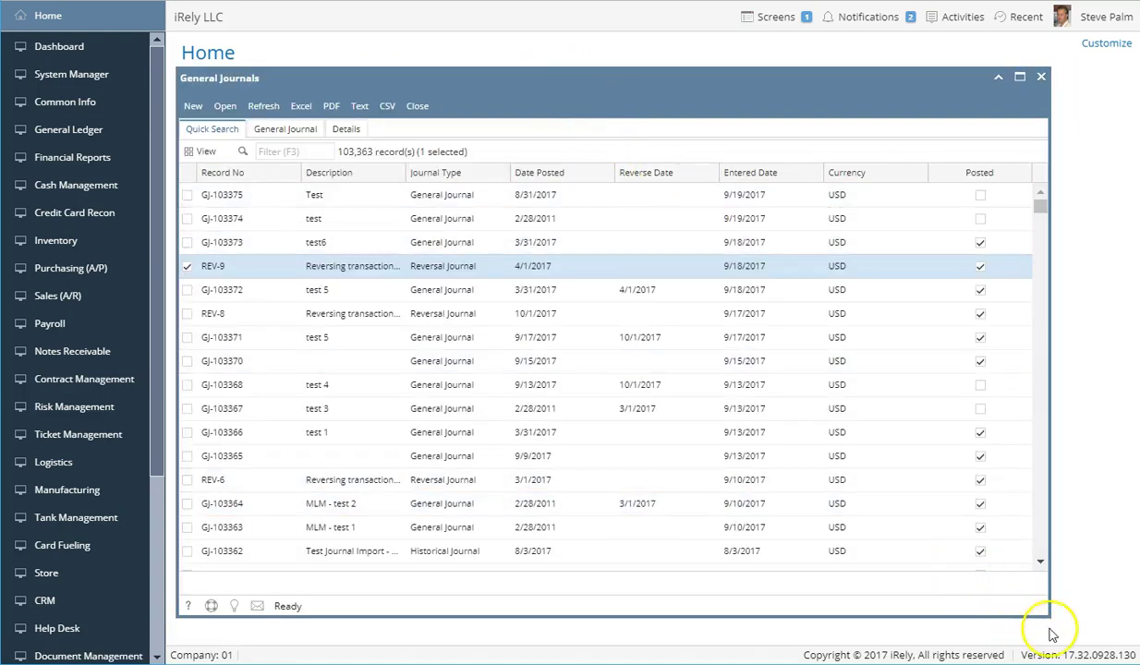
left_click_drag(1047, 616, 1001, 587)
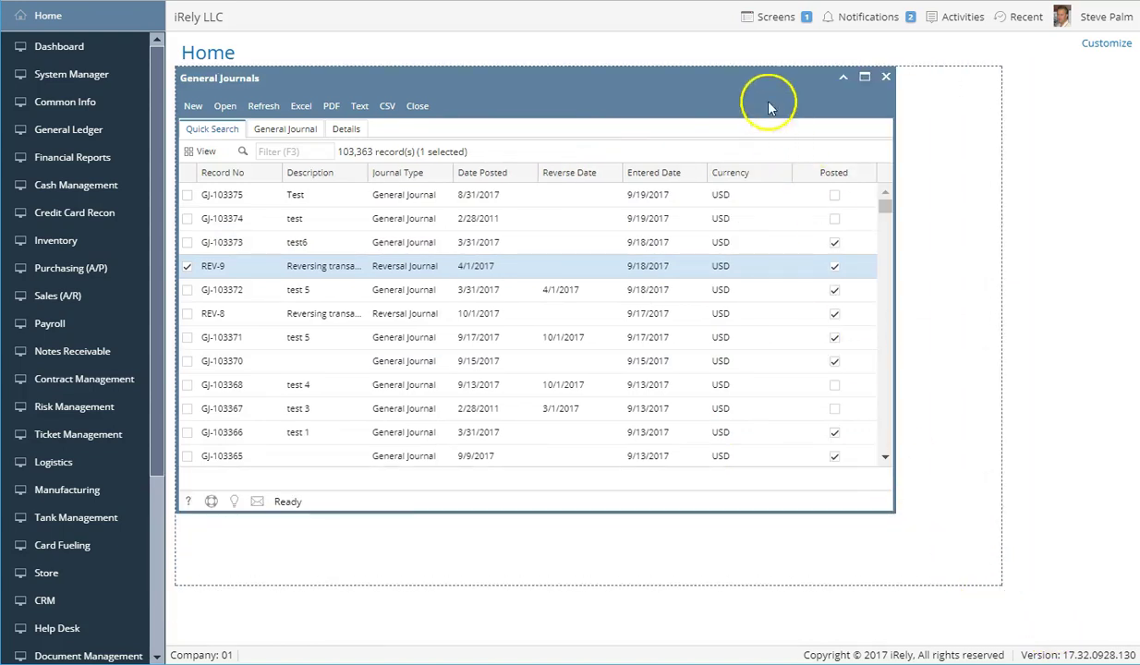
left_click_drag(759, 81, 824, 96)
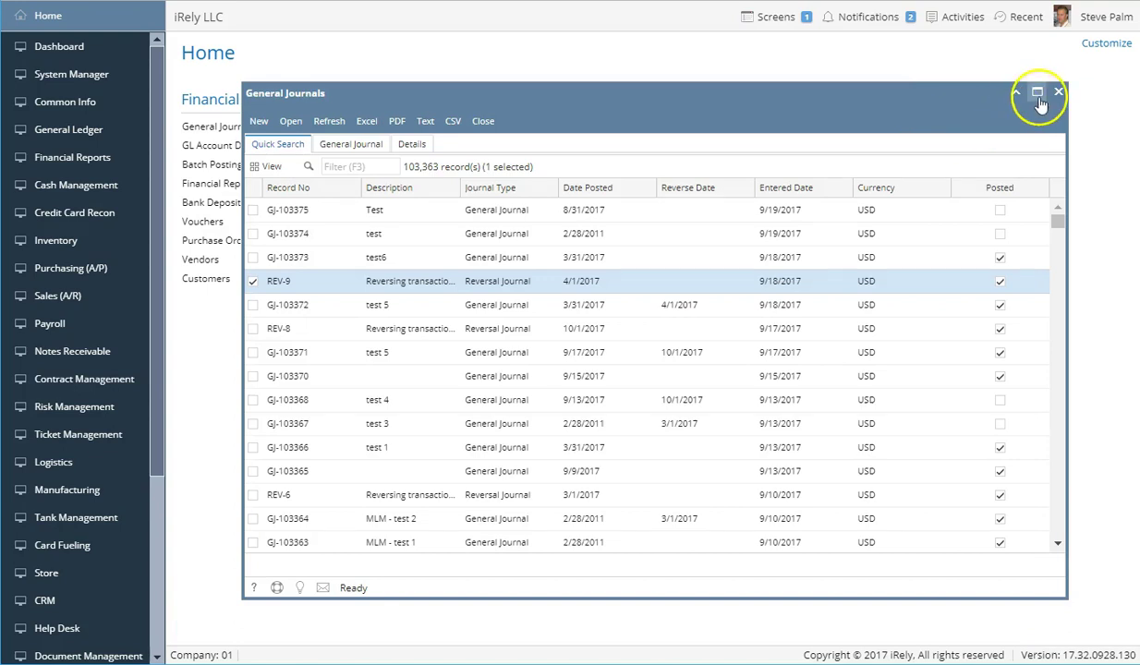
Maximize and restore the General Journals window, and minimize and reopen it.
left_click(1037, 91)
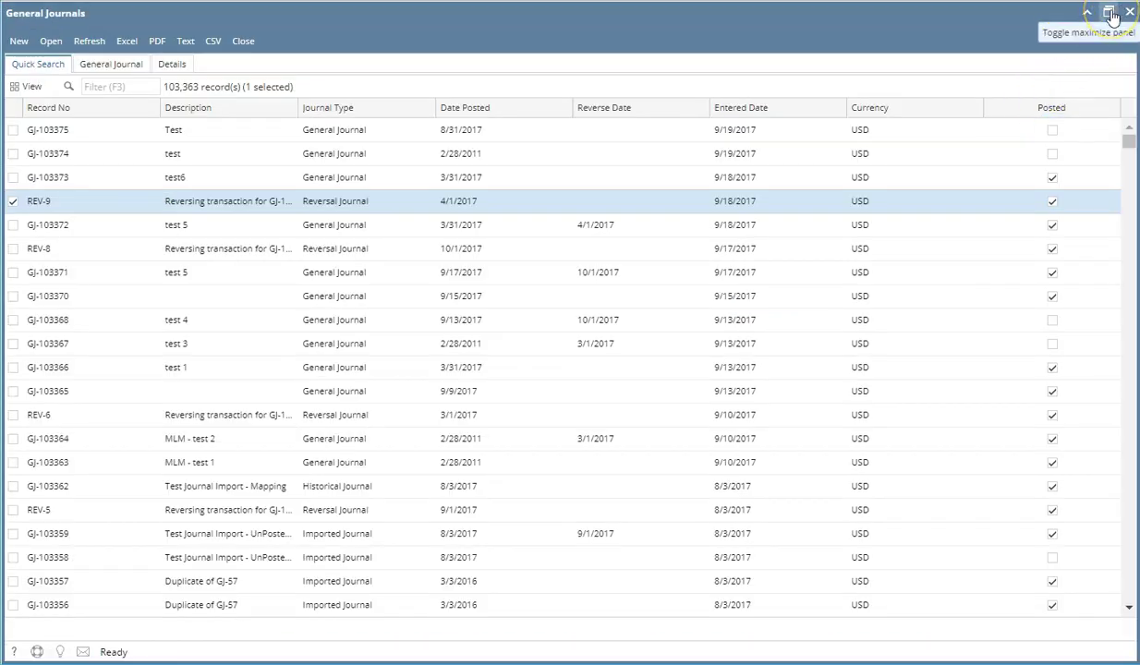
left_click(1112, 14)
left_click(1014, 93)
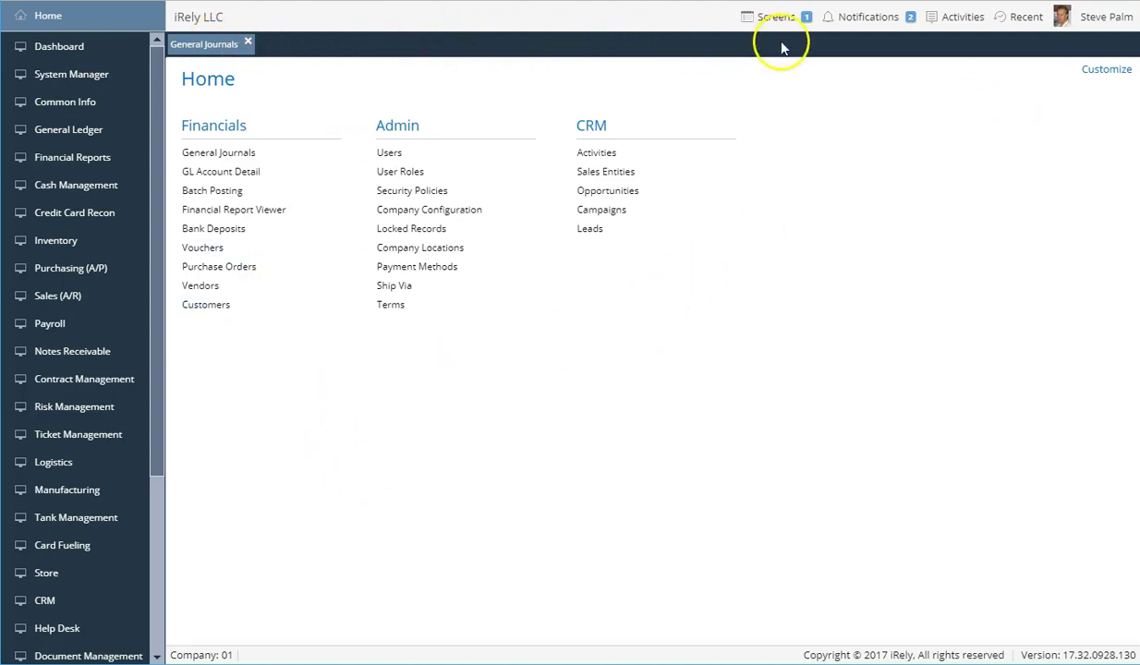
left_click(211, 44)
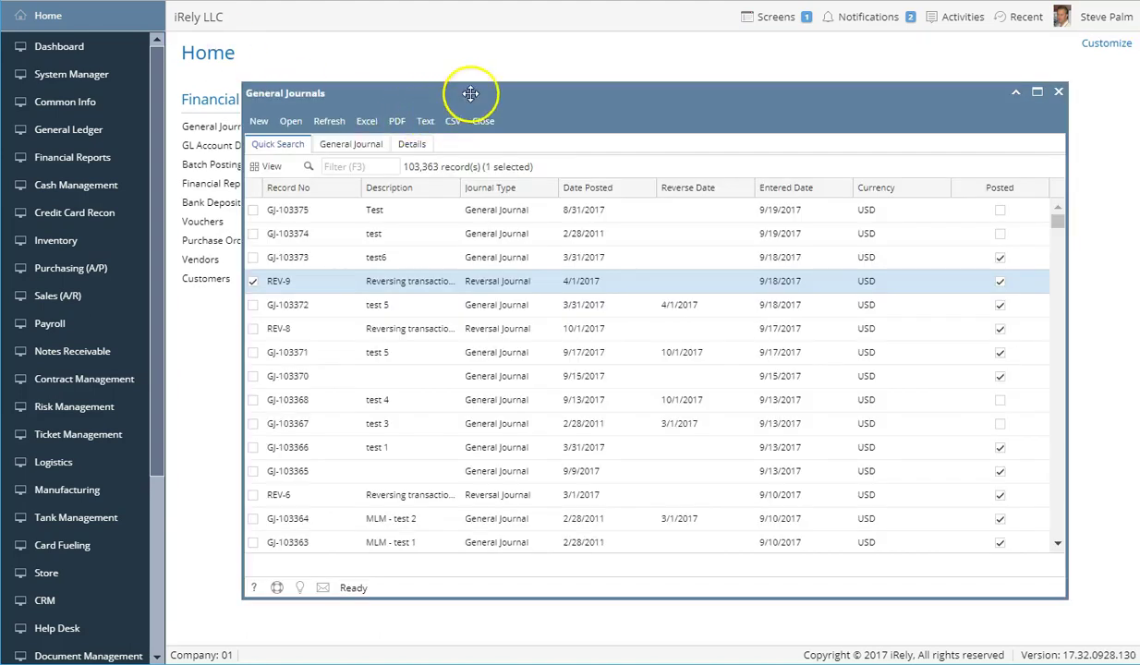
Select the GJ-103372 and REV-8 journals in addition to REV-9 in General Journals, and open all three together.
left_click_drag(444, 75, 420, 59)
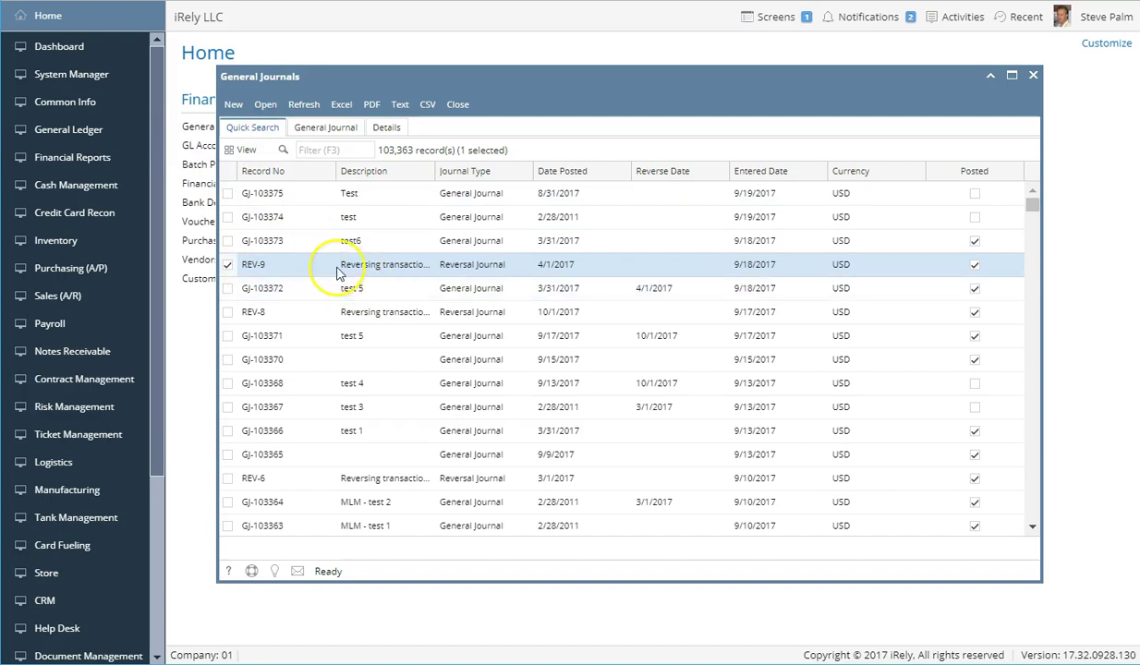
left_click(266, 106)
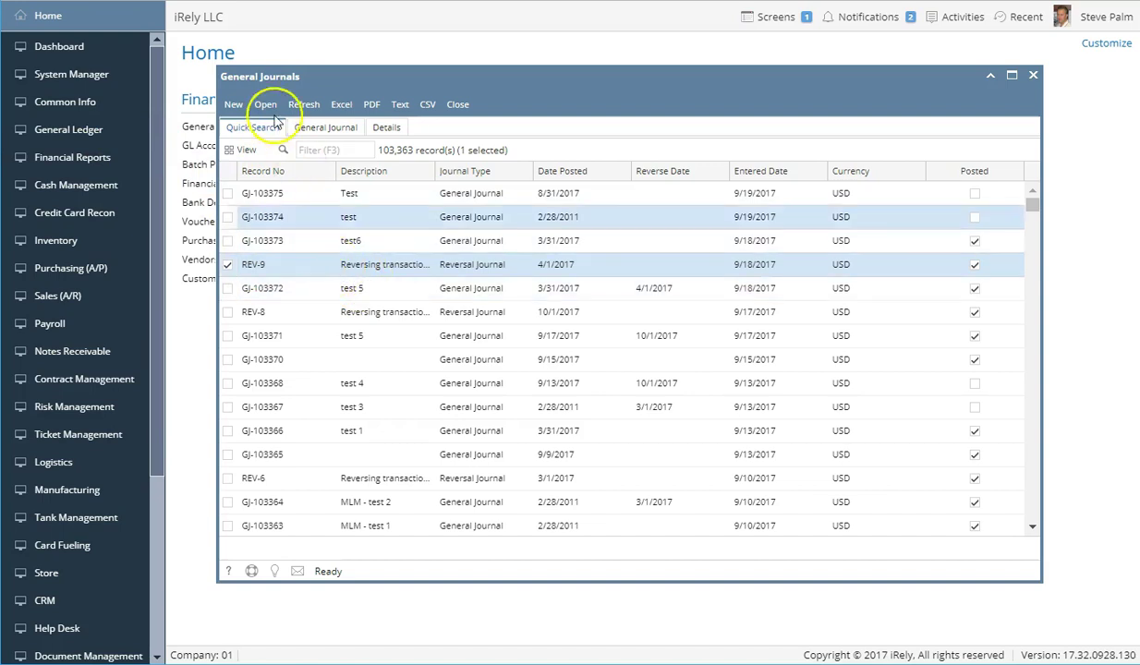
left_click(229, 292)
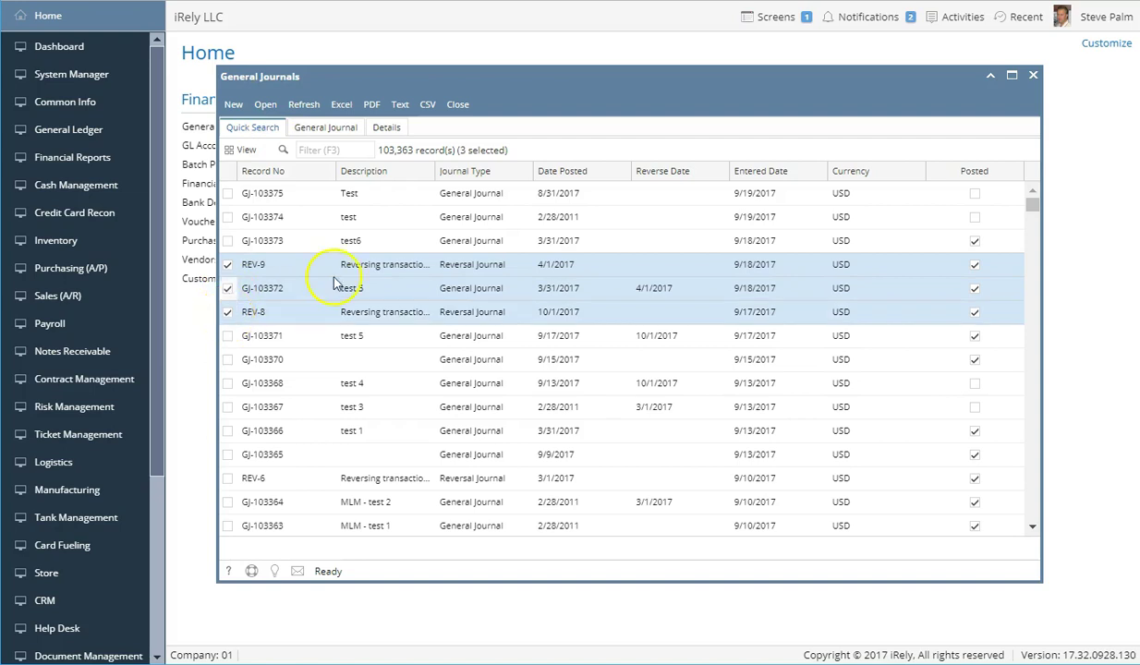
left_click(266, 106)
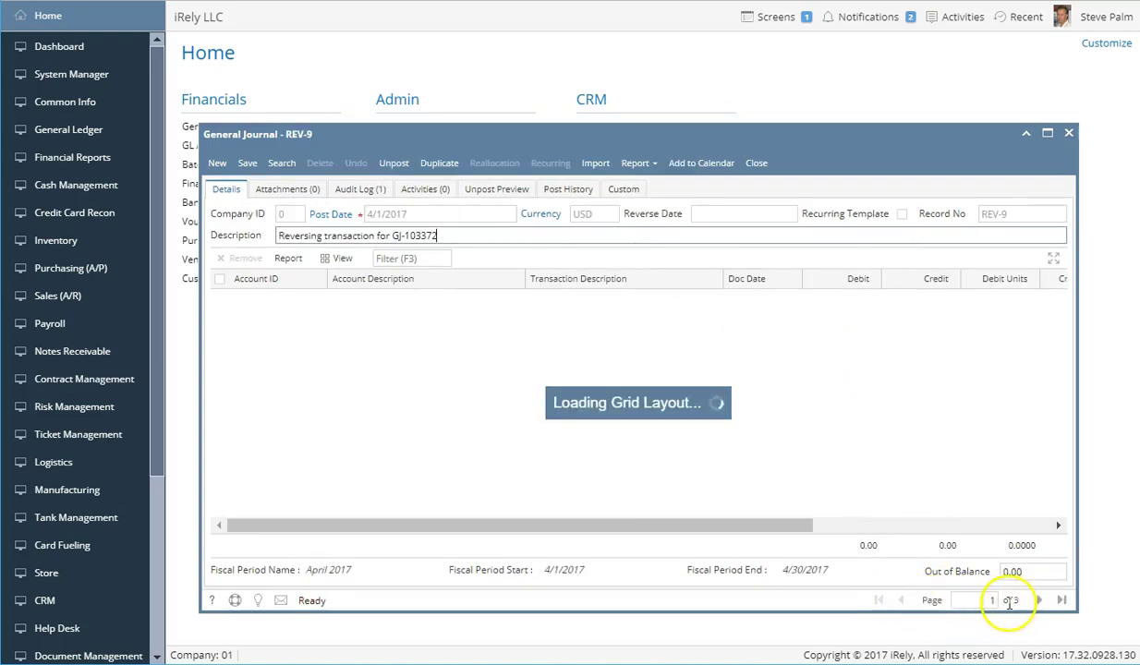
Page through the opened journals to the third record, REV-8, and shift its window slightly.
left_click(1039, 601)
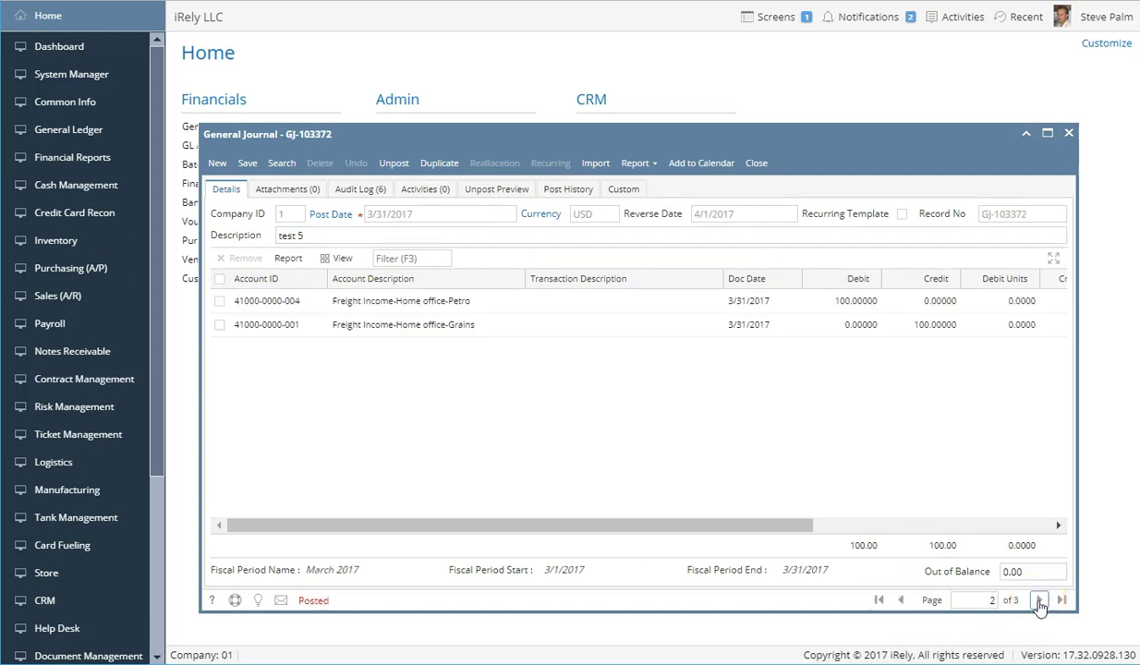
left_click(1039, 602)
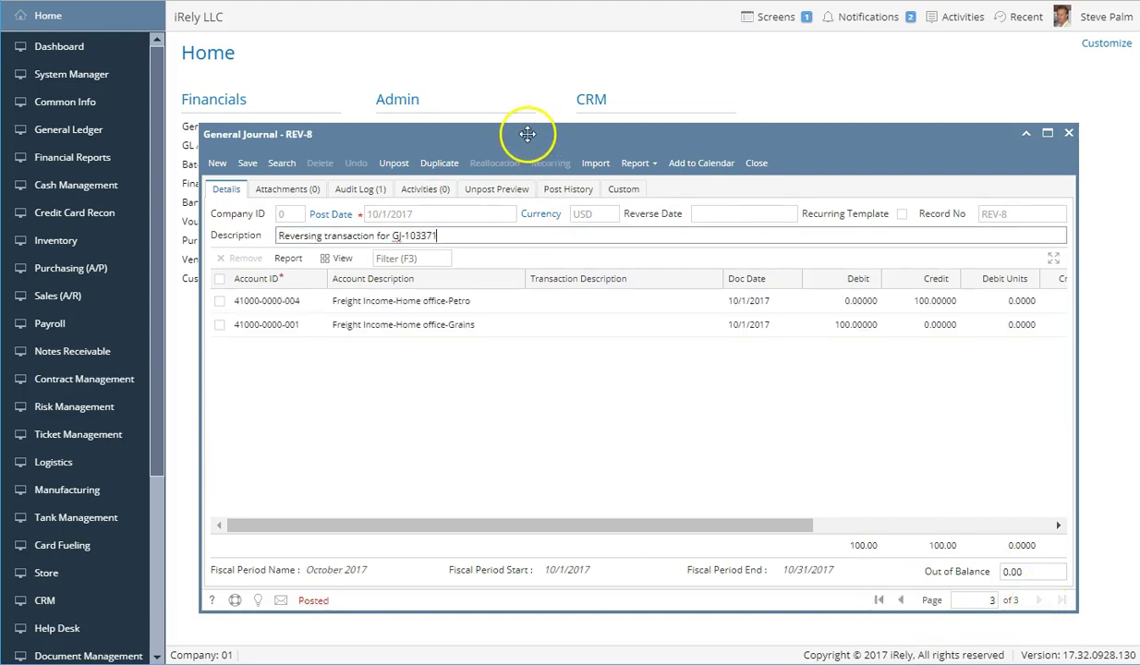
left_click_drag(528, 134, 537, 125)
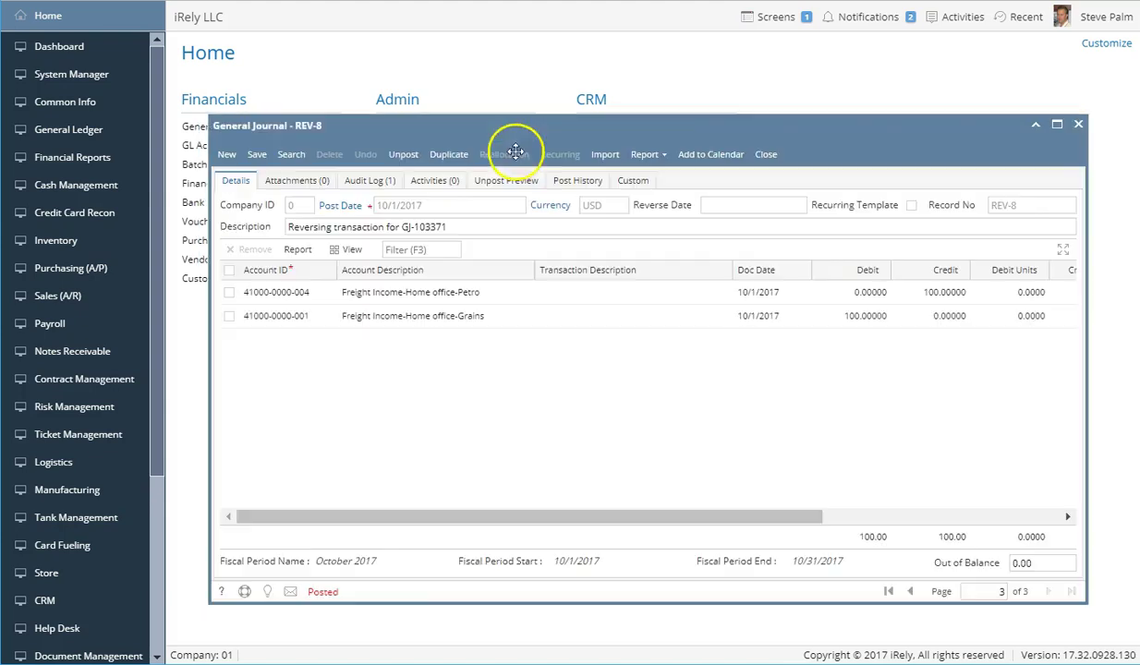
Reopen the General Journals search screen from the Home page's Financials group.
left_click(189, 130)
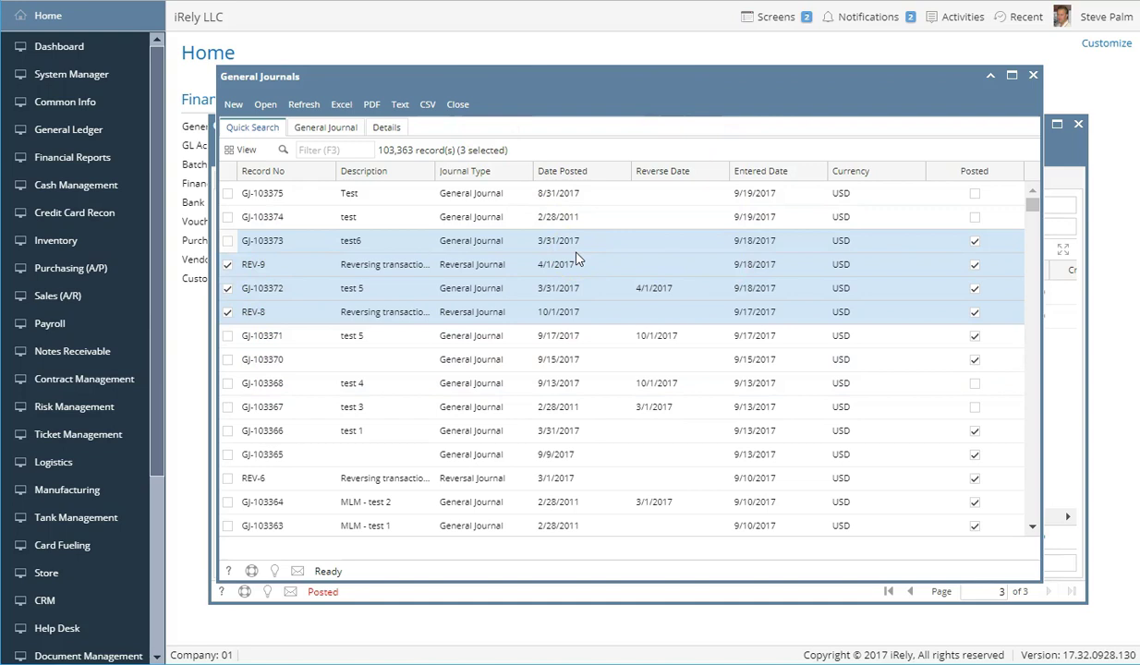
left_click(479, 105)
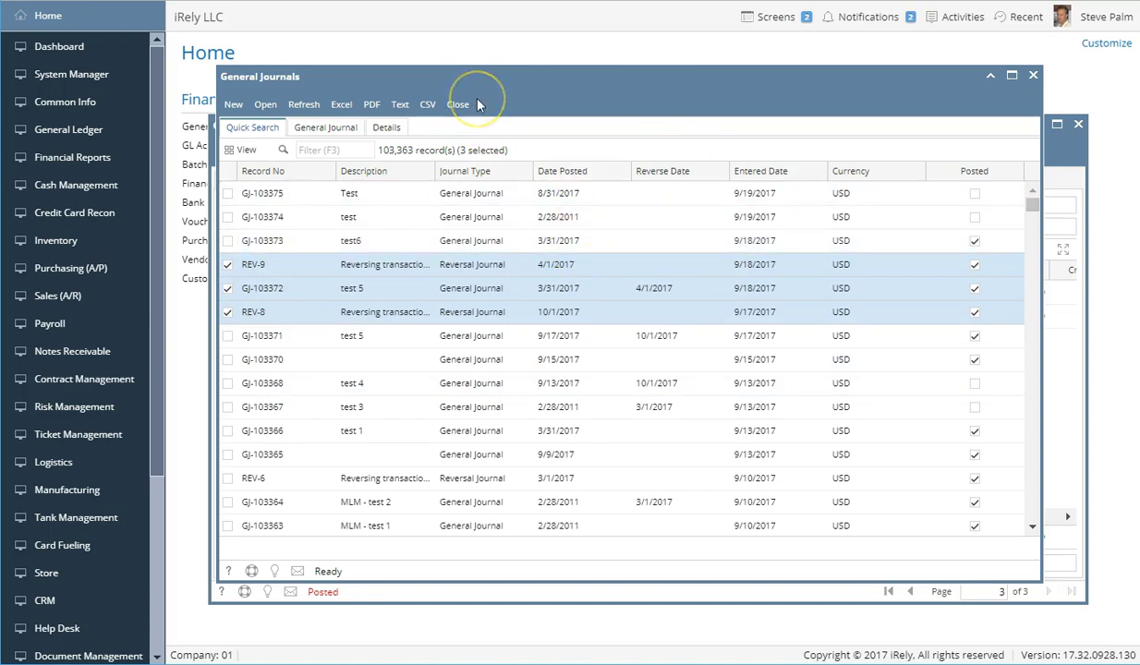
left_click(480, 104)
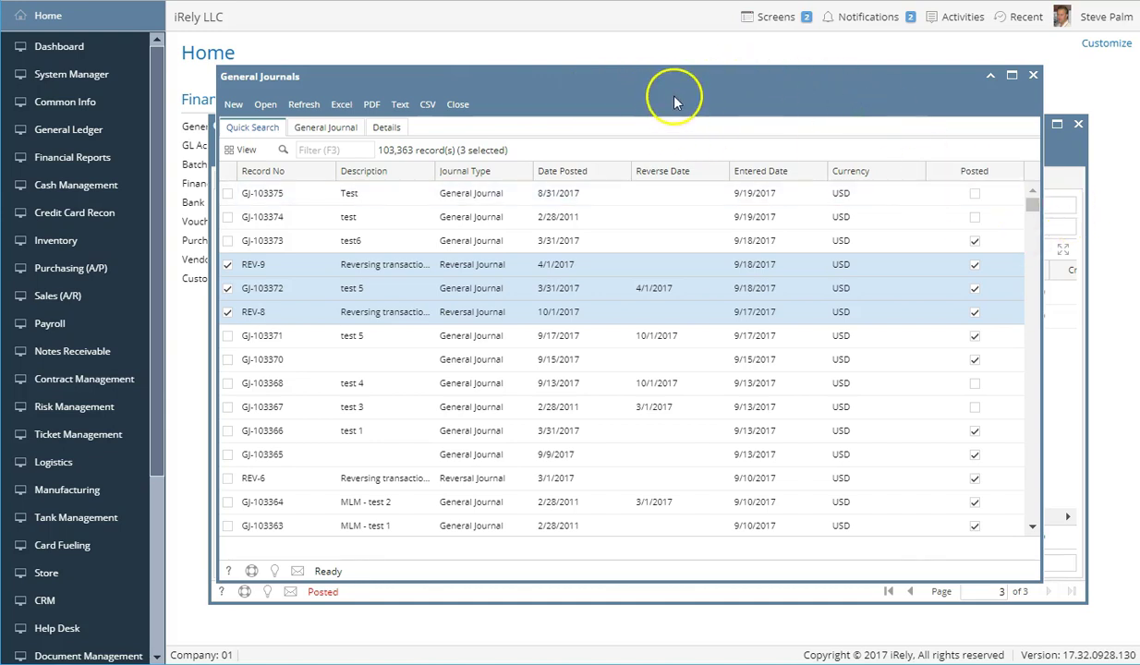
Show the list of open screens and bring the General Journal - REV-8 window to the front.
left_click(779, 21)
left_click(779, 20)
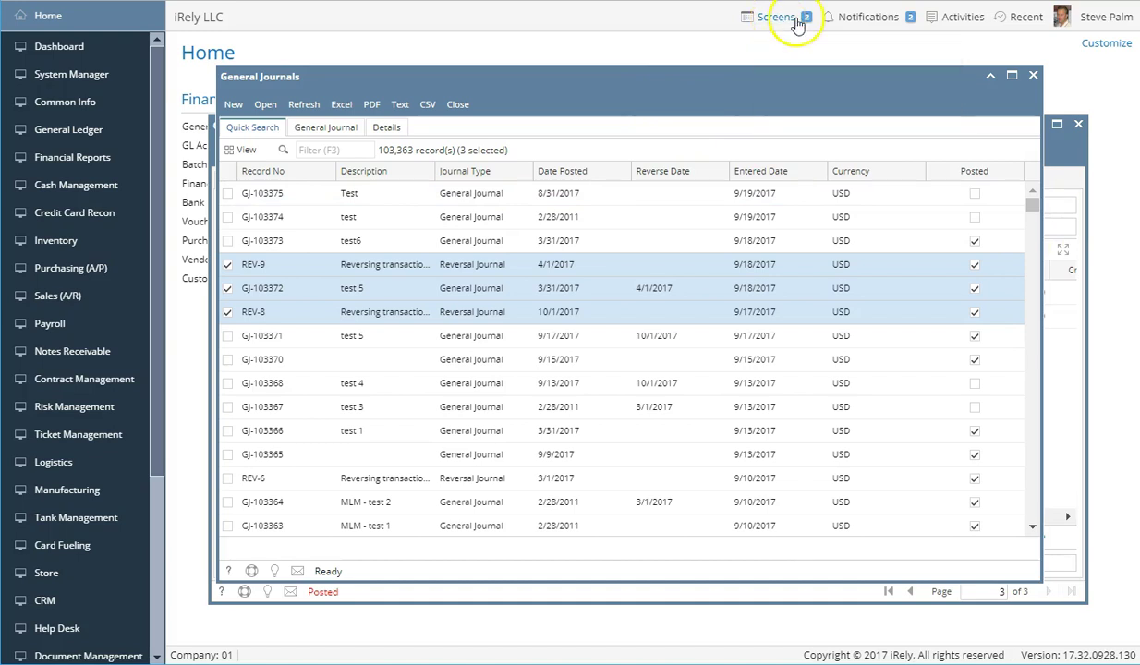
left_click(796, 20)
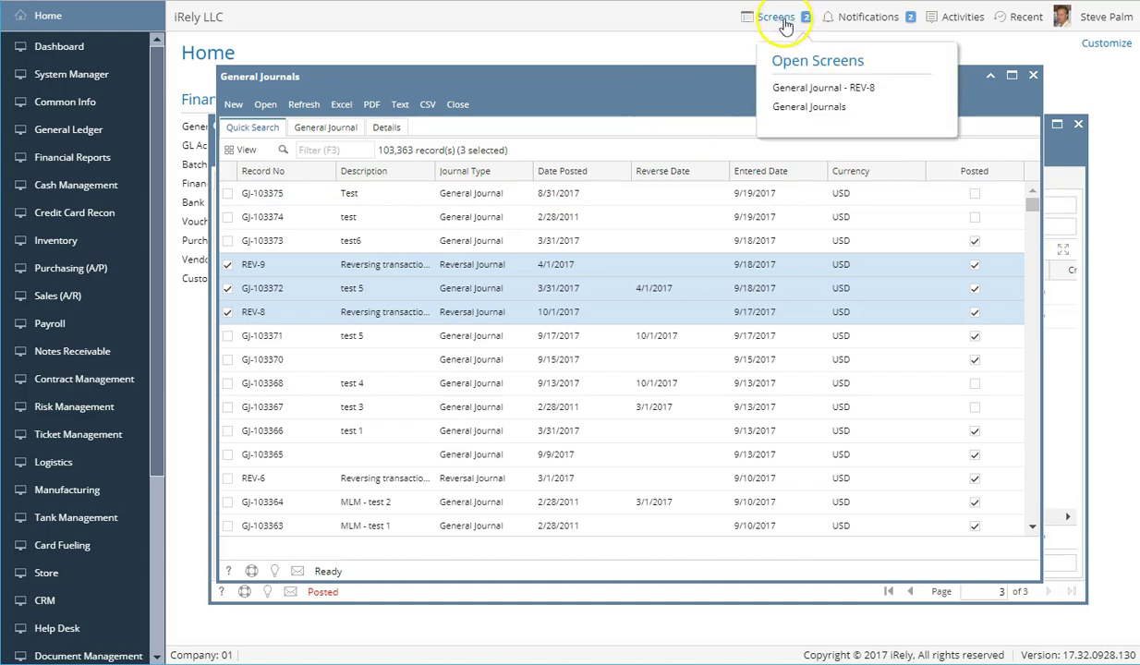
left_click(821, 87)
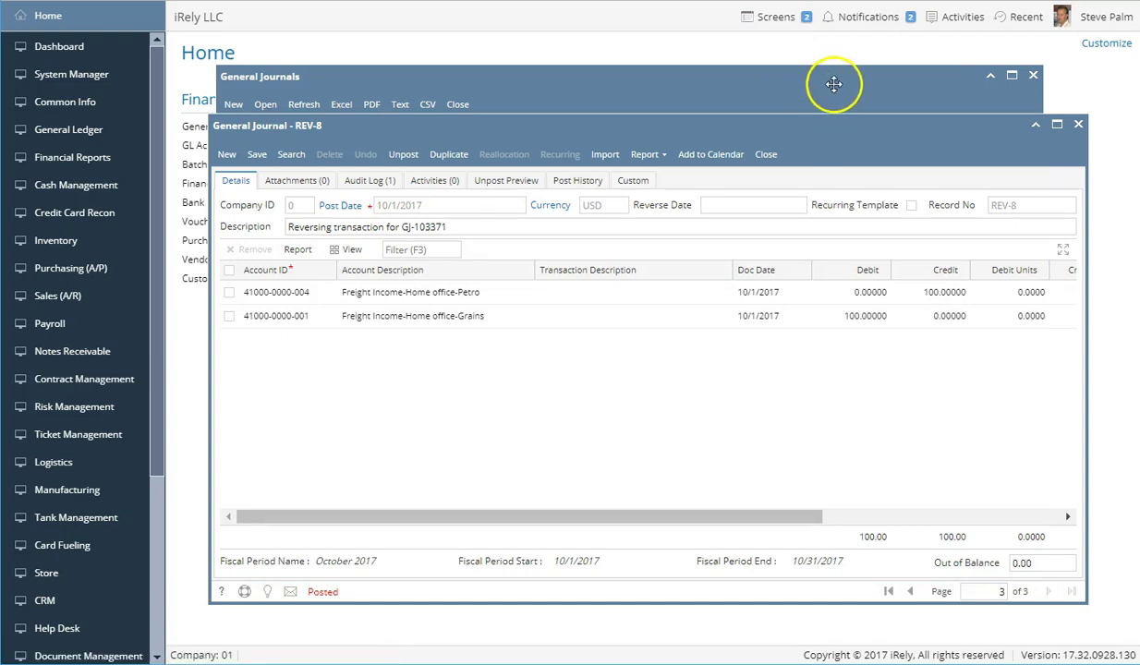
Move the REV-8 window up, minimize both it and General Journals, and reopen both minimized windows.
left_click_drag(982, 136, 896, 87)
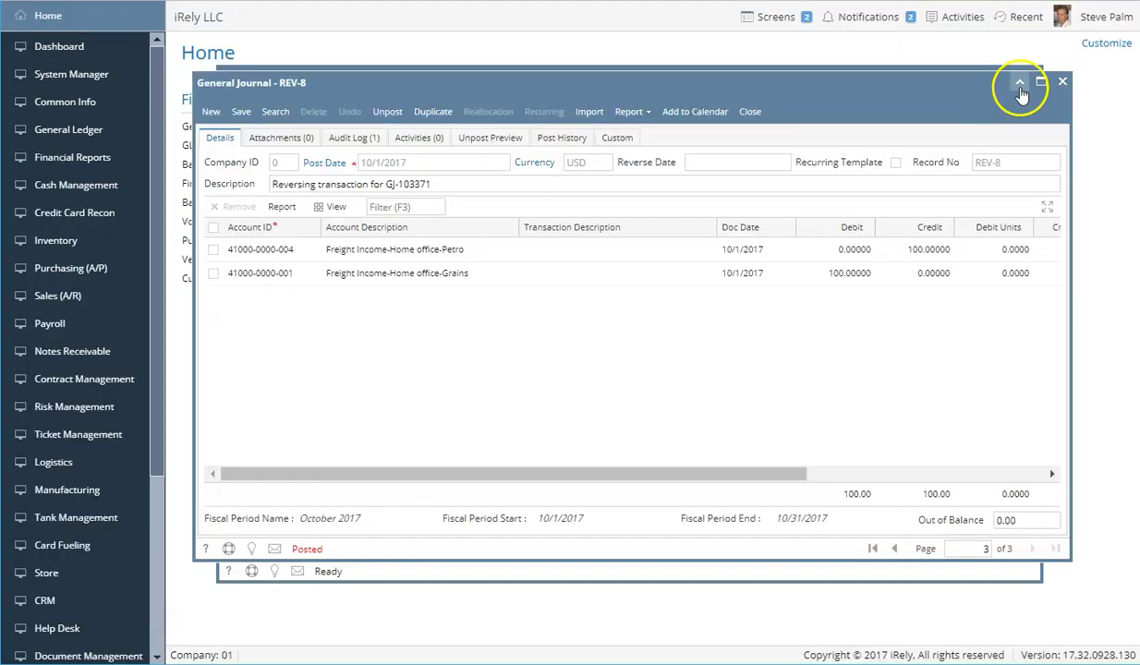
left_click(1021, 88)
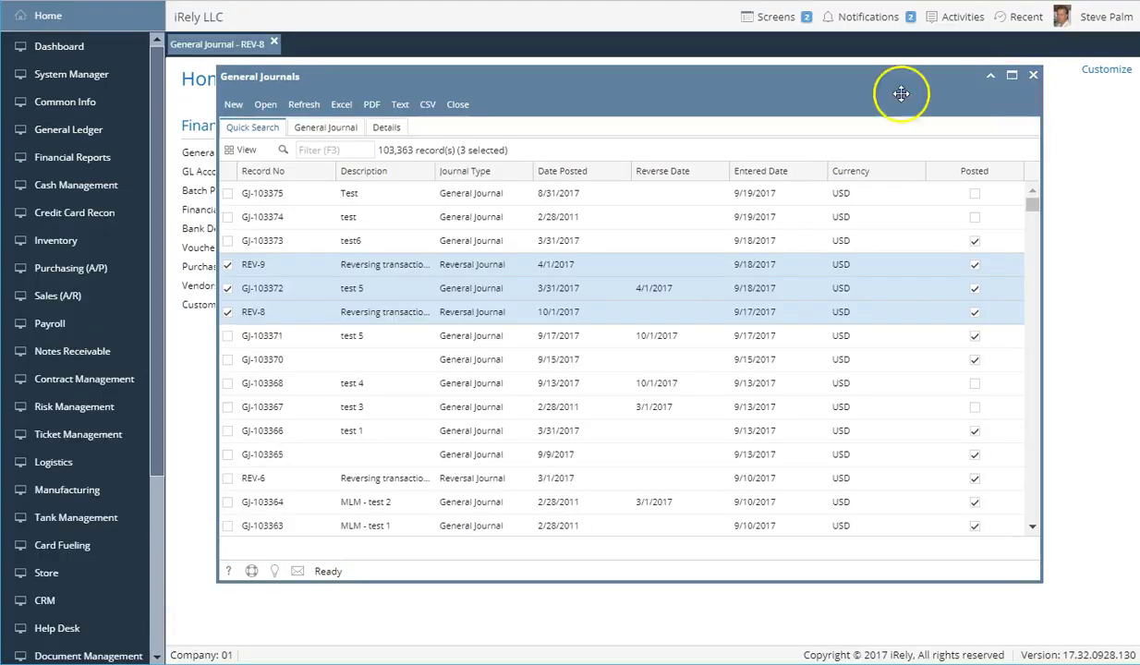
left_click(990, 76)
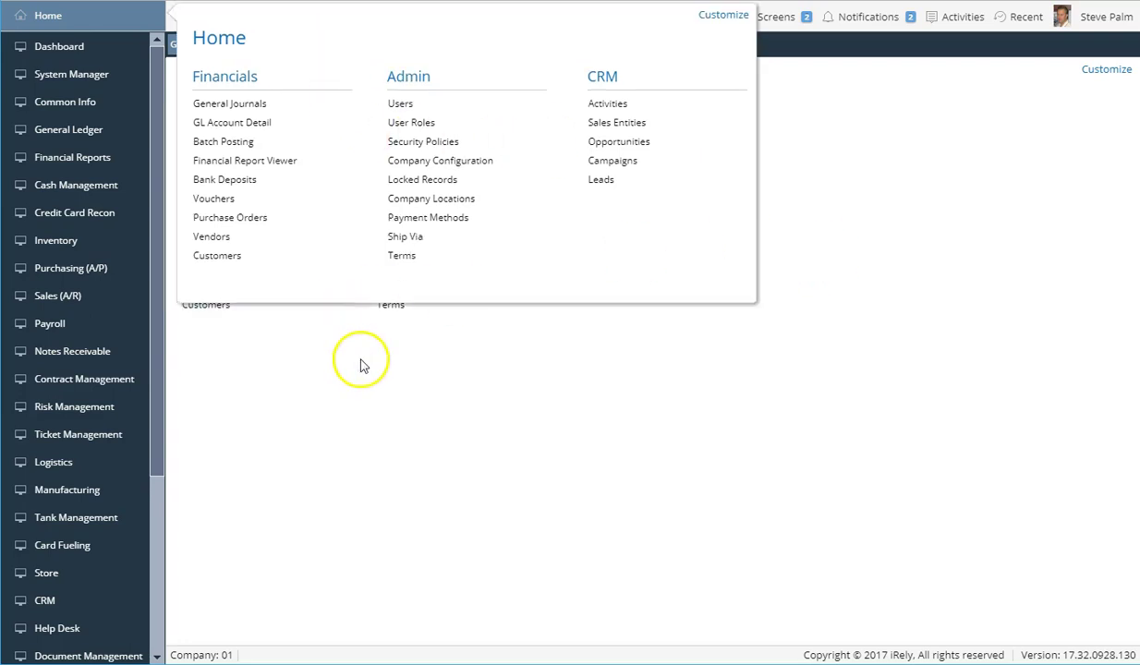
left_click(314, 46)
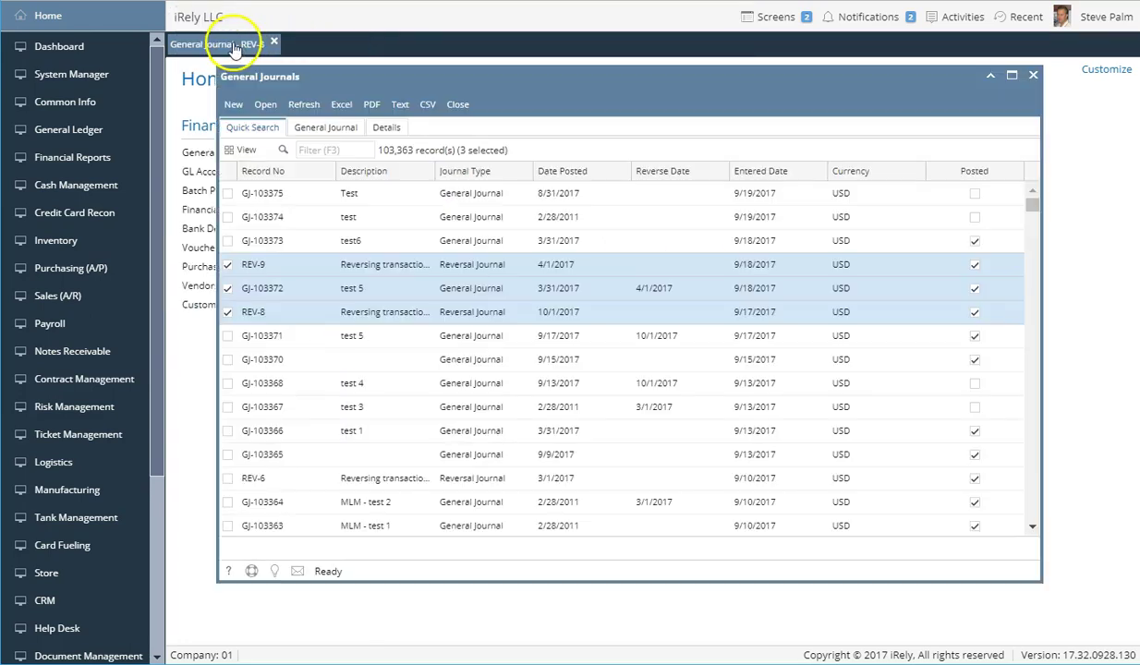
left_click(232, 45)
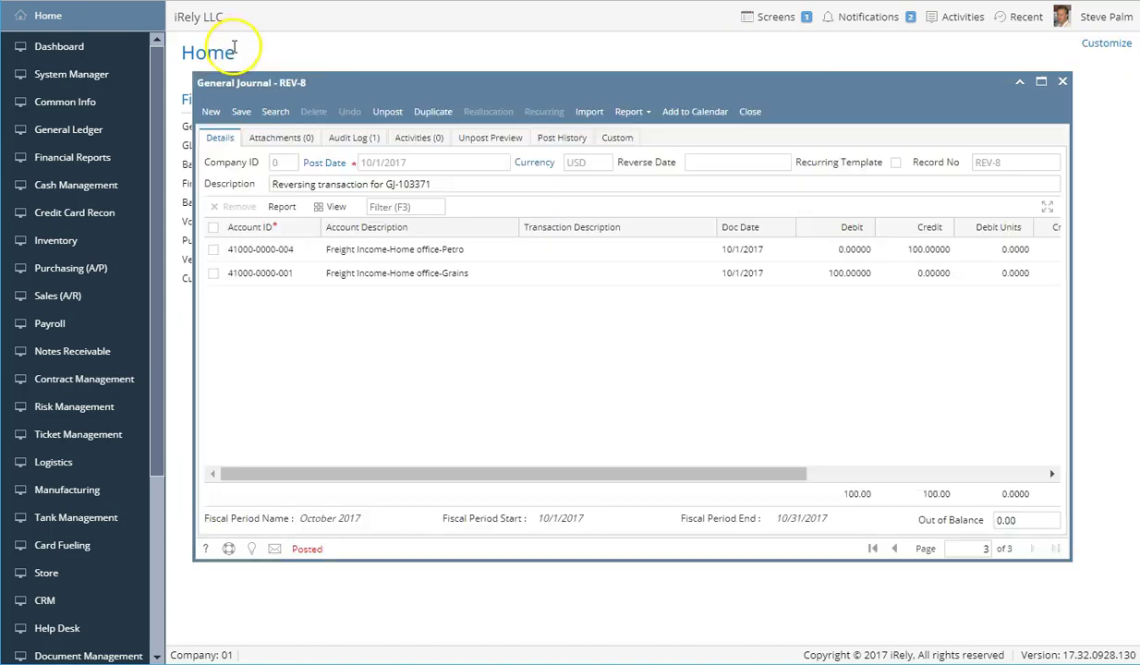
Move the REV-8 window around the Home page, and minimize and reopen it.
left_click_drag(389, 85, 433, 90)
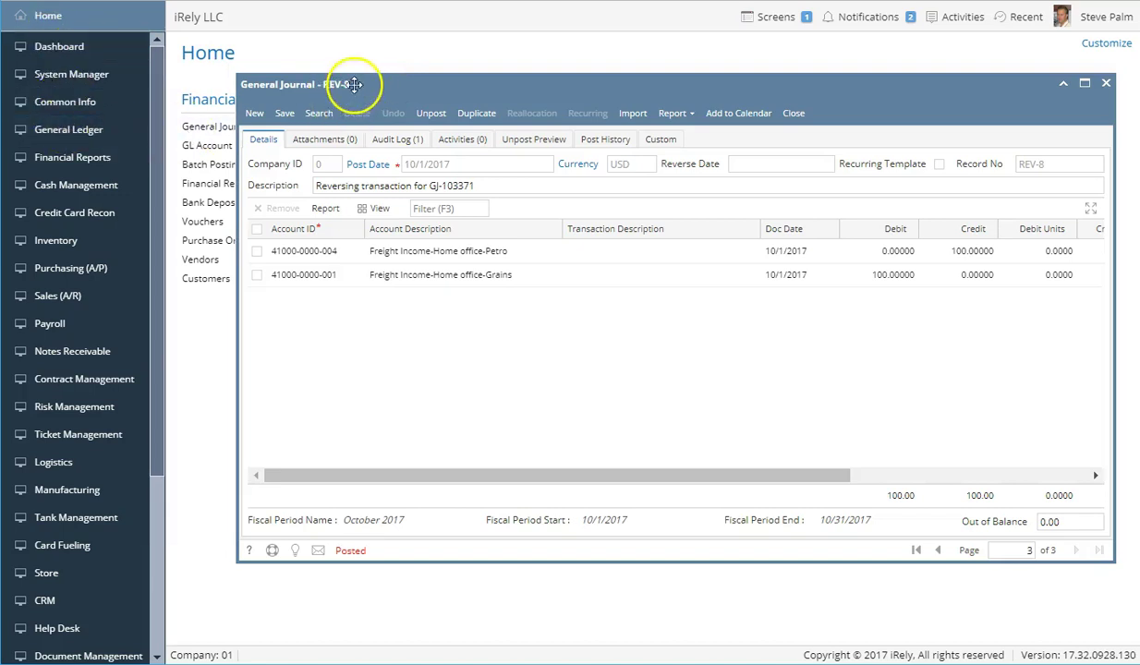
left_click_drag(358, 84, 312, 84)
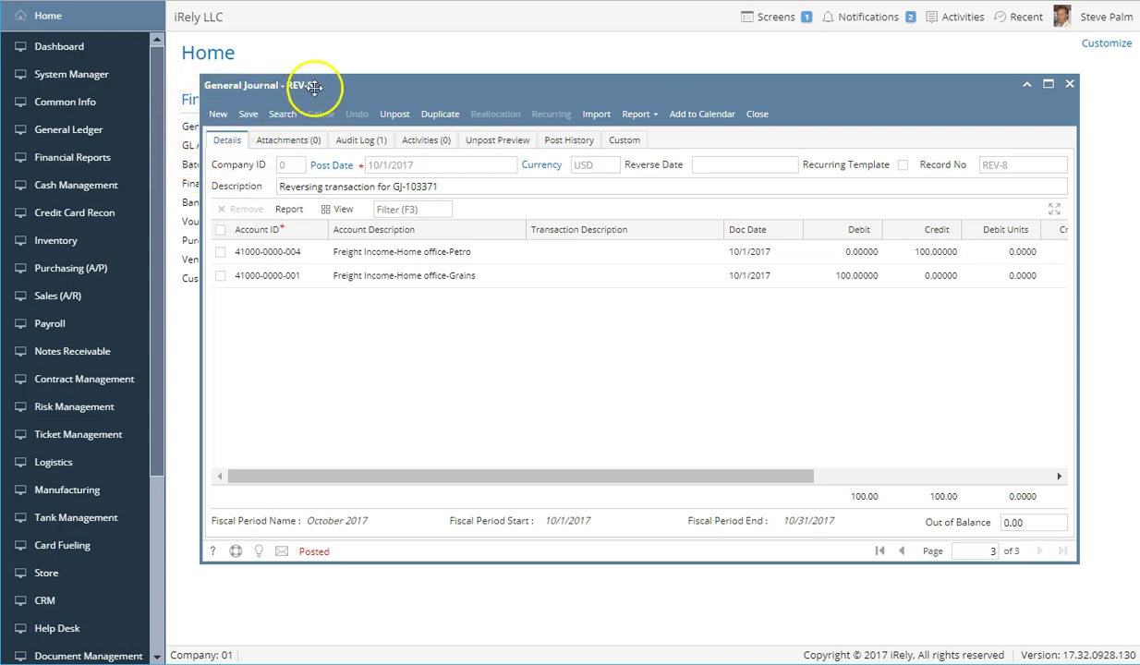
left_click_drag(289, 85, 330, 180)
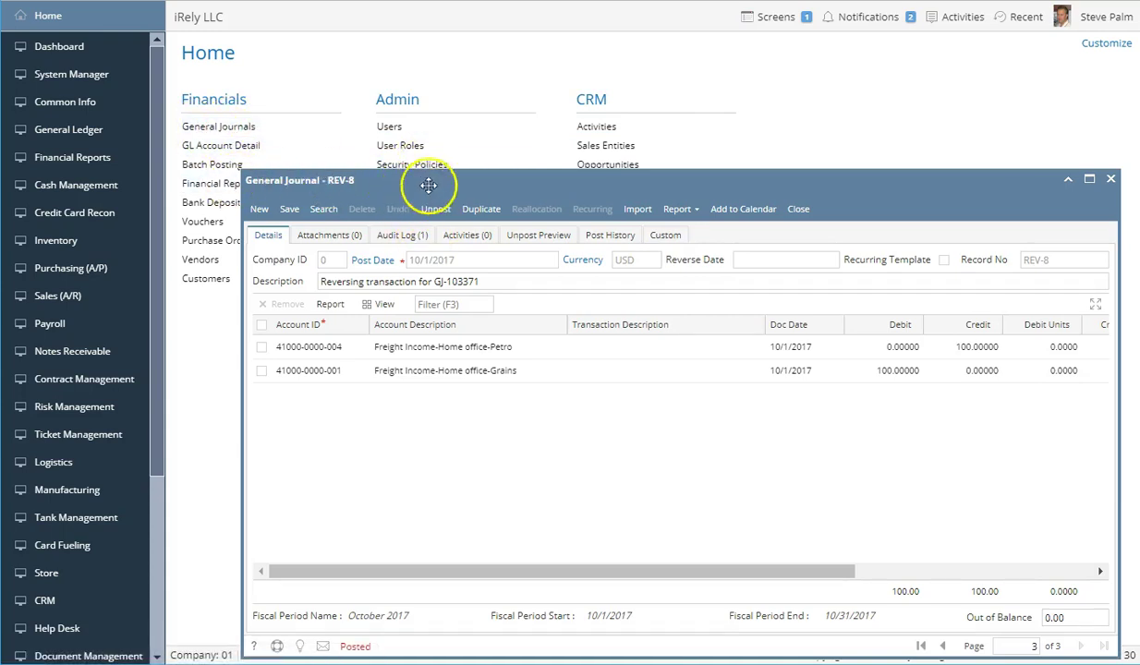
left_click_drag(436, 188, 392, 104)
left_click(1025, 96)
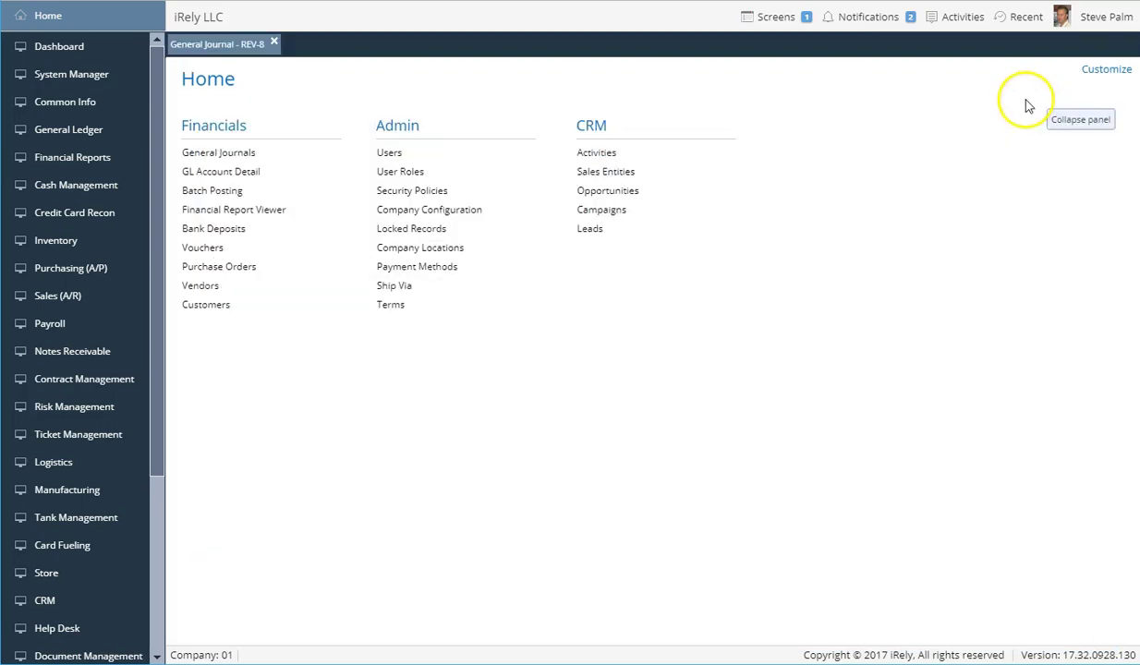
left_click(241, 45)
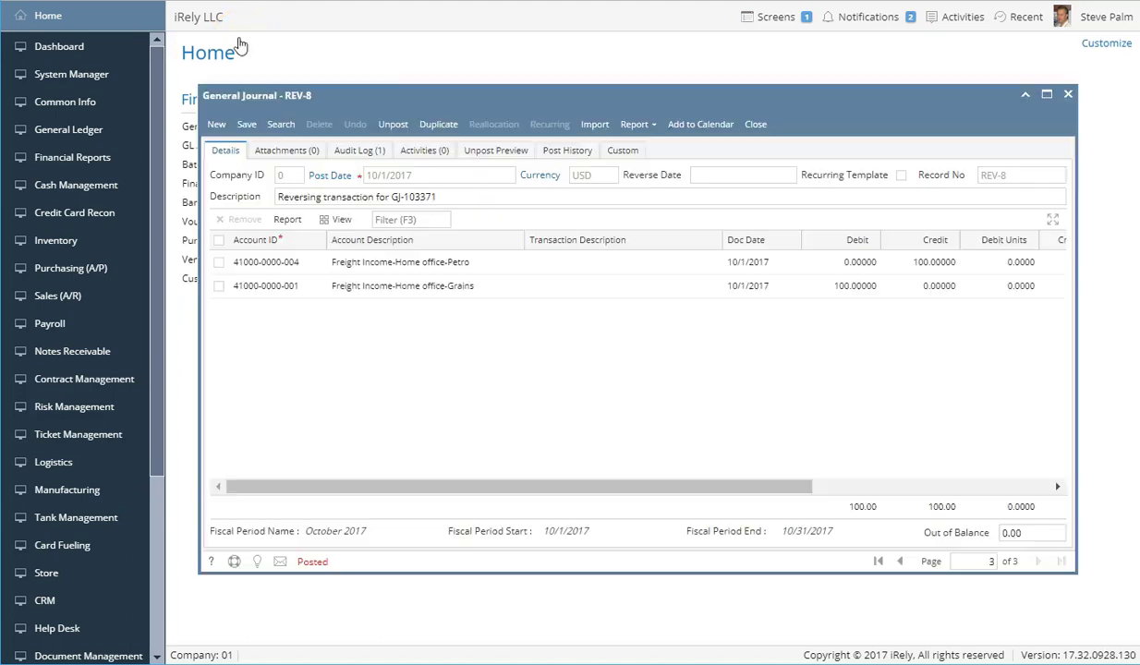
Look through the Home, Purchasing (A/P) and Sales (A/R) menus, and close the REV-8 journal.
left_click(48, 16)
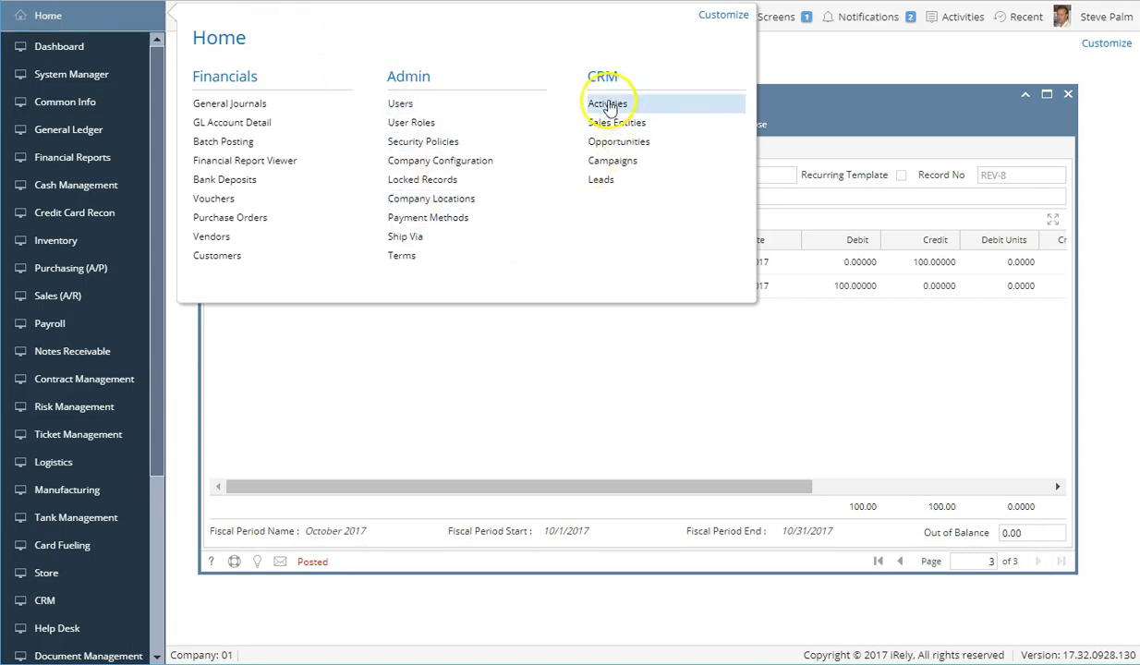
left_click(70, 278)
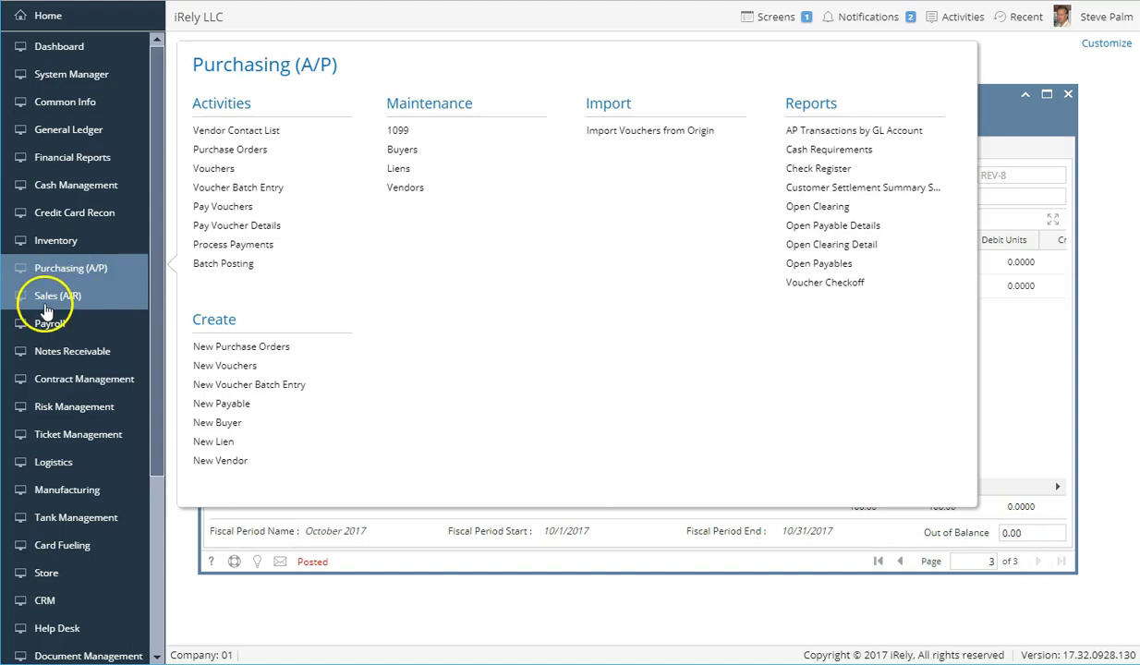
left_click(49, 302)
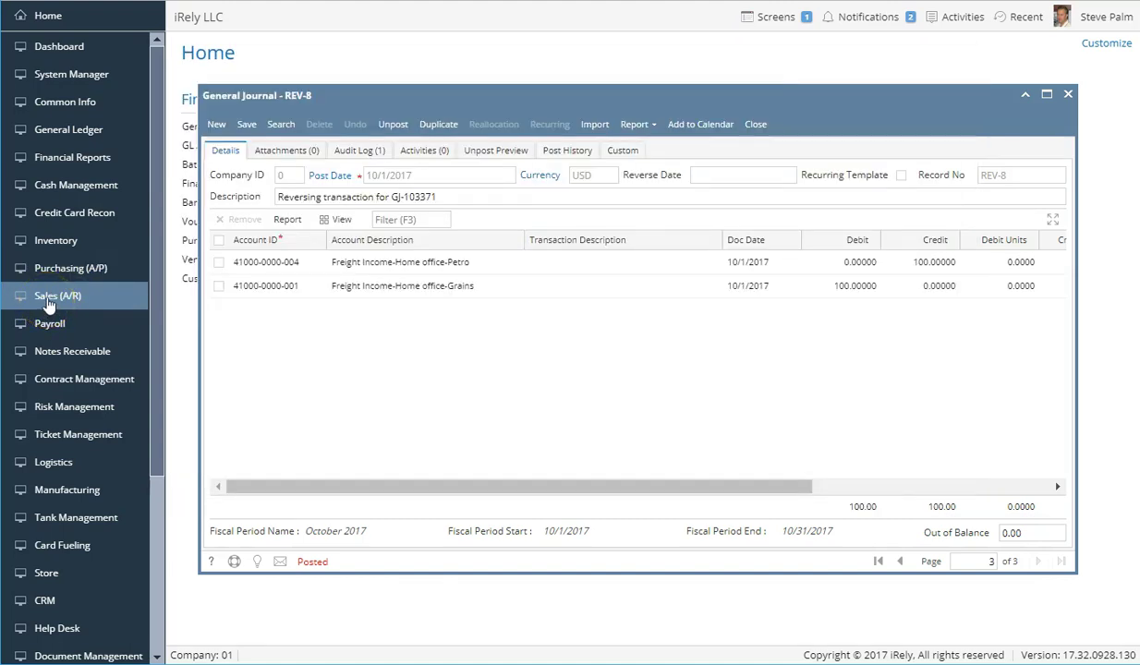
left_click(49, 305)
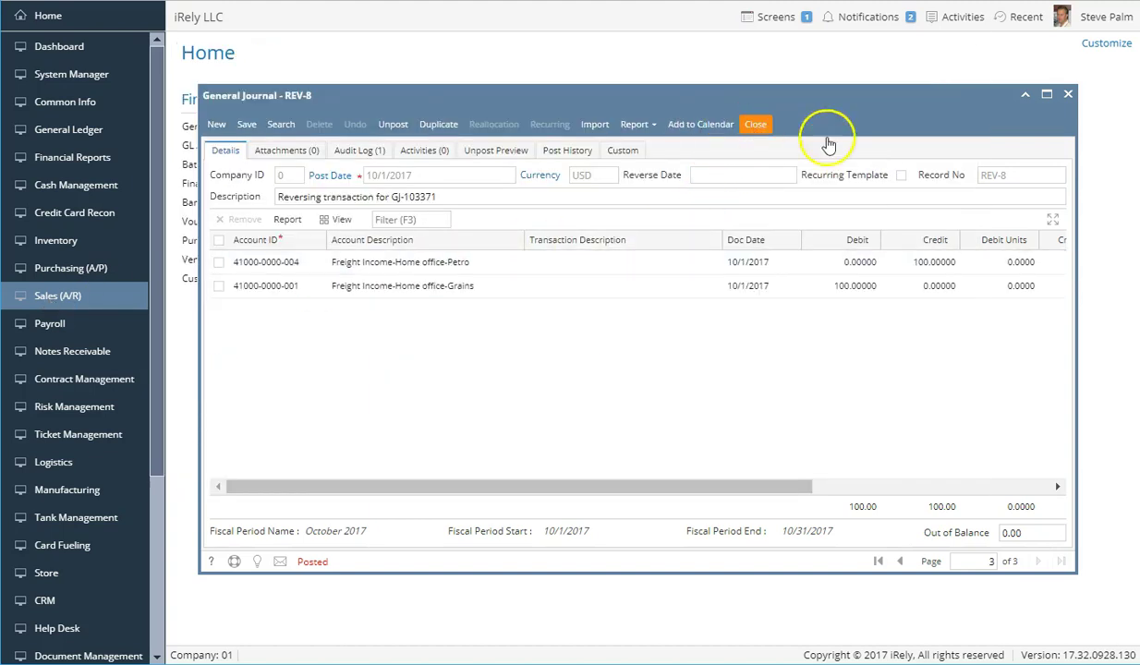
left_click(1069, 94)
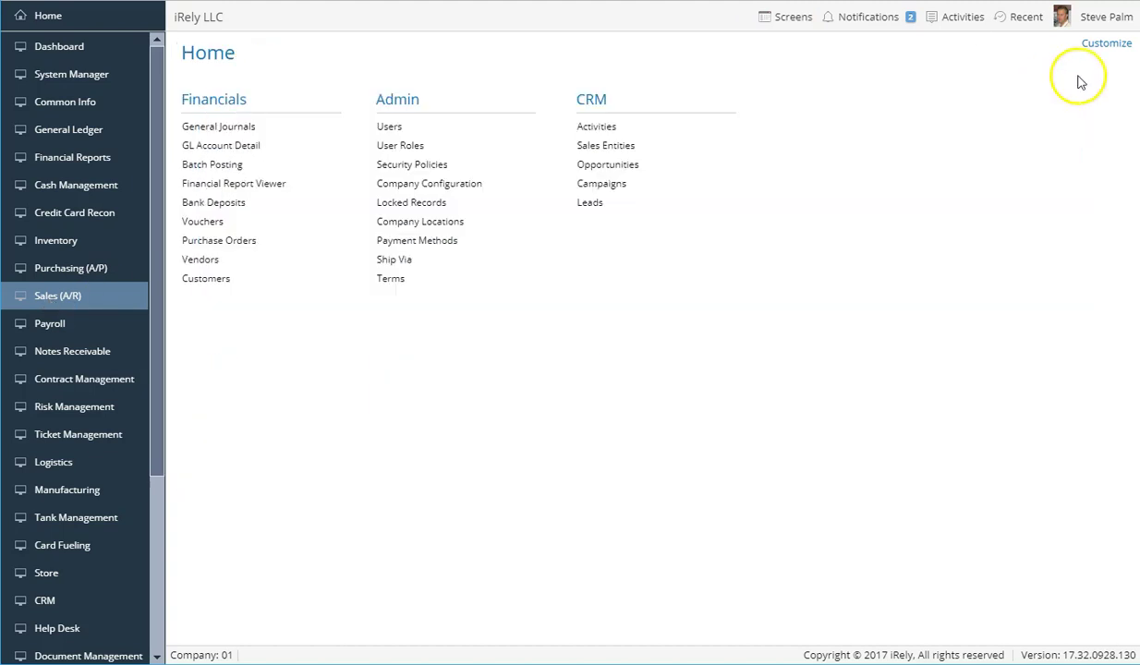
Examine the Settings, Support and Help options of the signed-in user's menu, and dismiss it.
left_click(1101, 19)
left_click(714, 270)
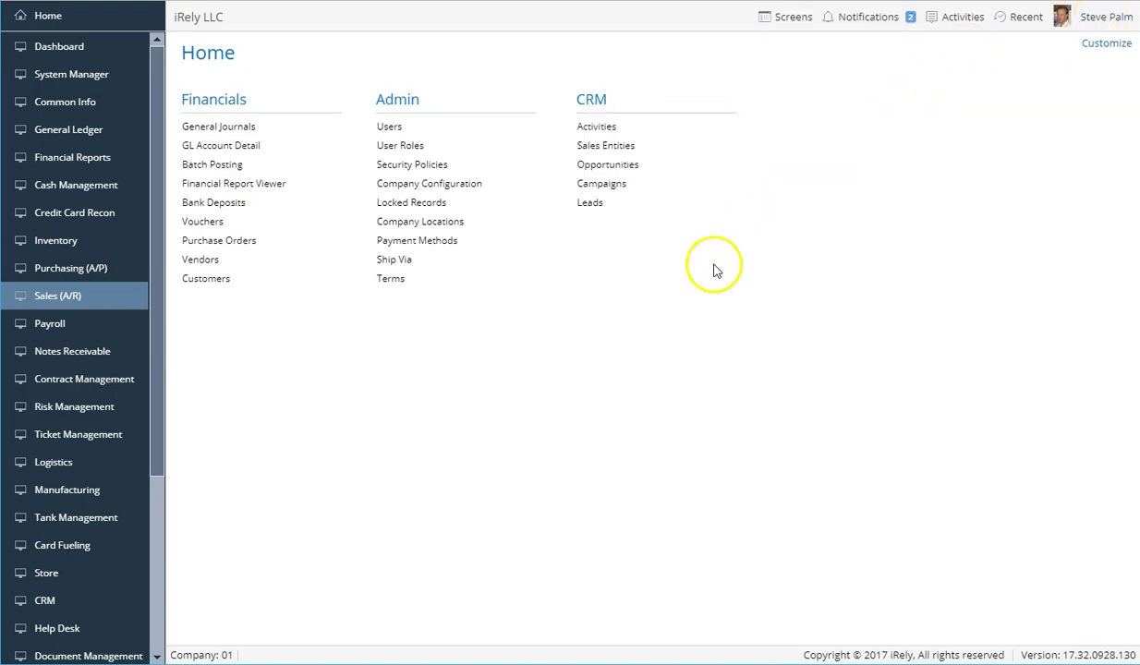
left_click(1090, 22)
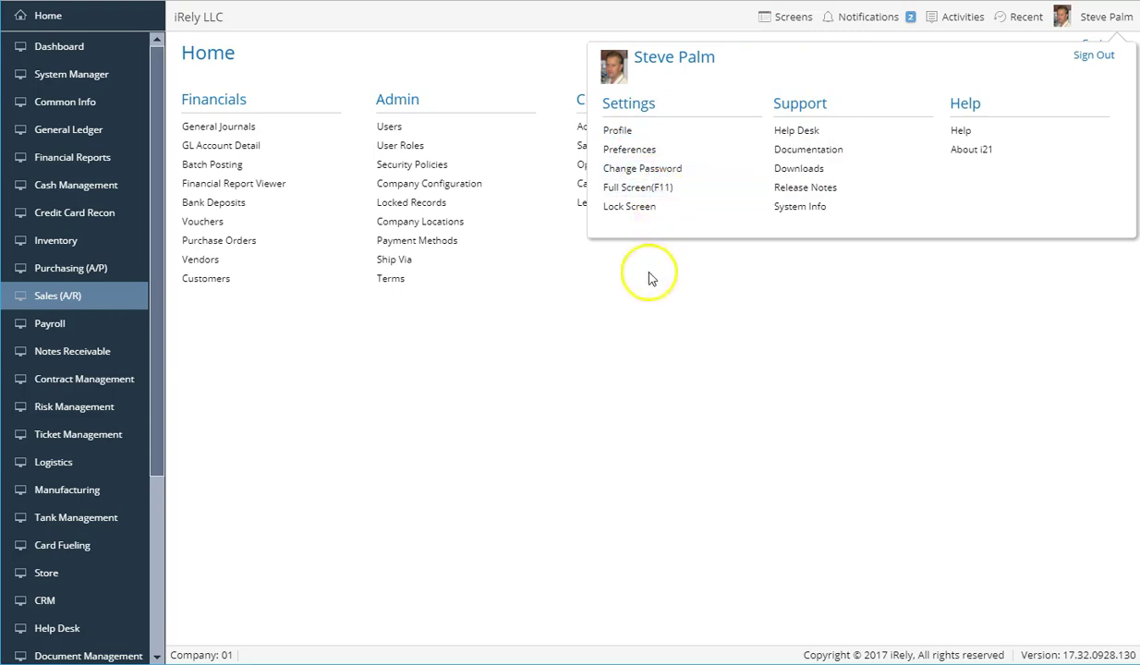
left_click(636, 319)
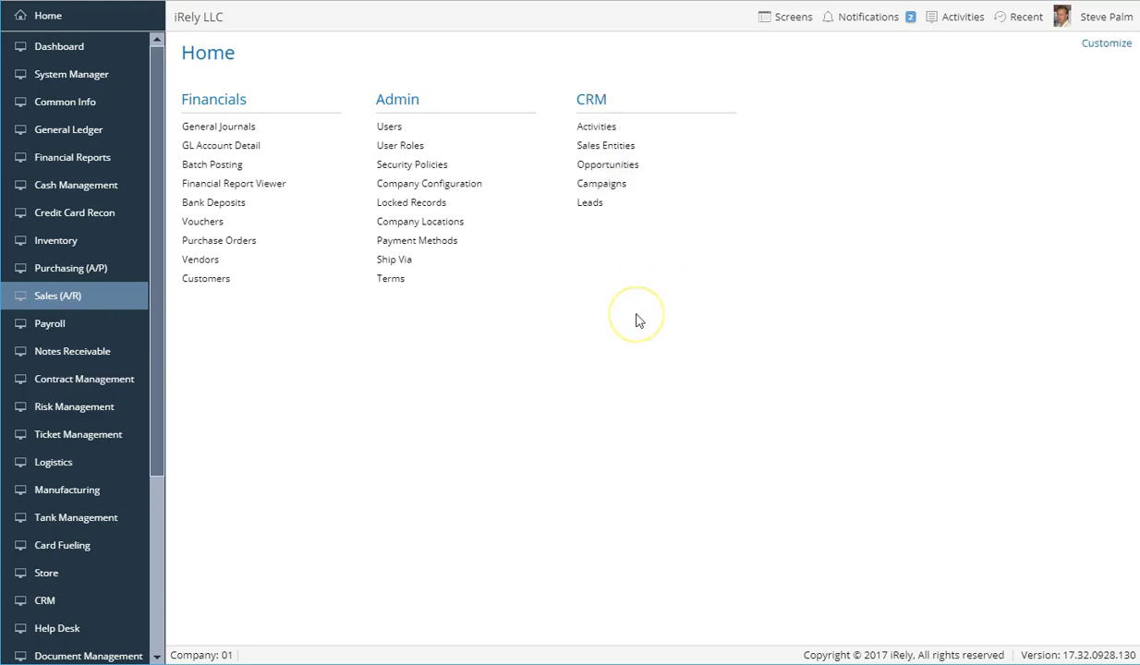
Open the user profile and view the search screen settings in its System Manager preferences.
left_click(1106, 20)
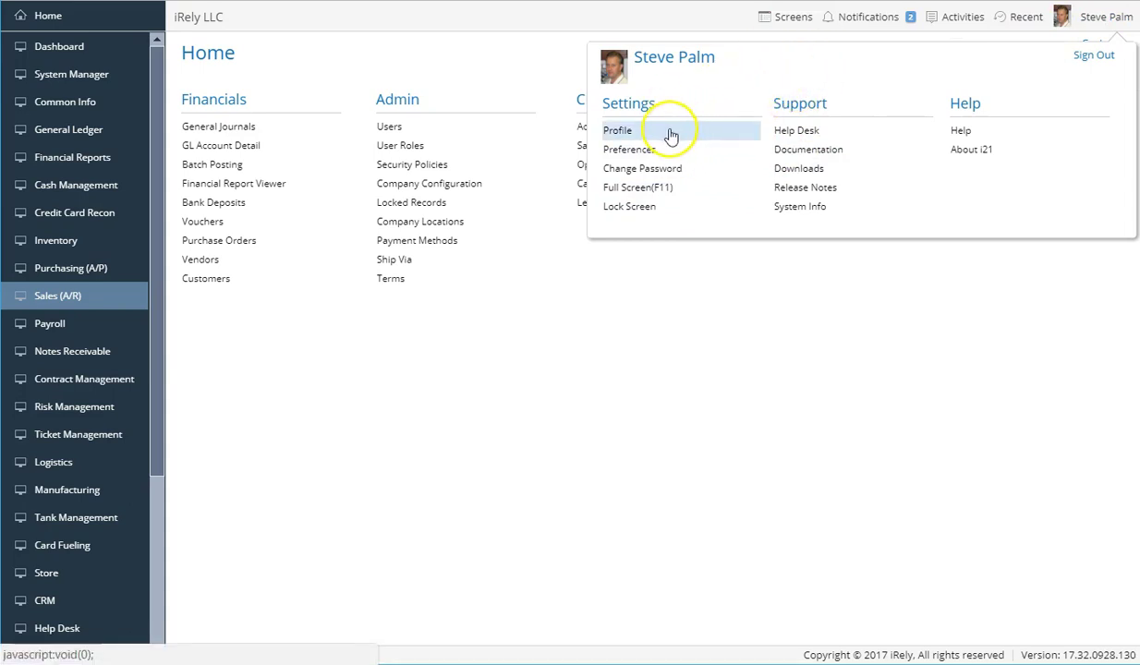
left_click(618, 131)
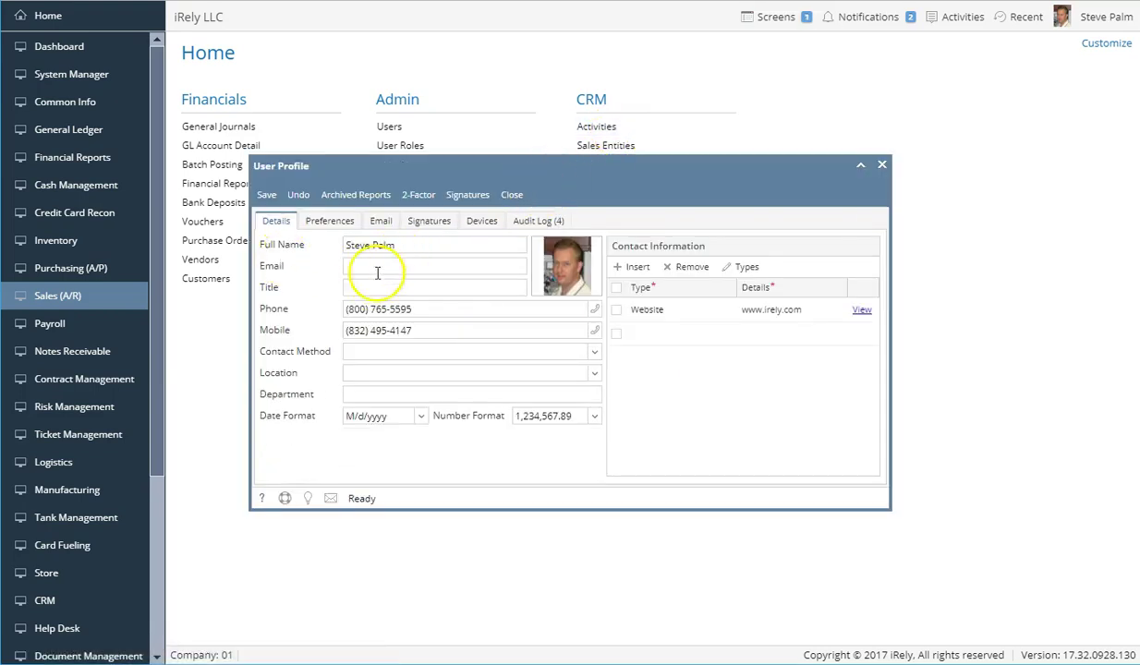
left_click(330, 224)
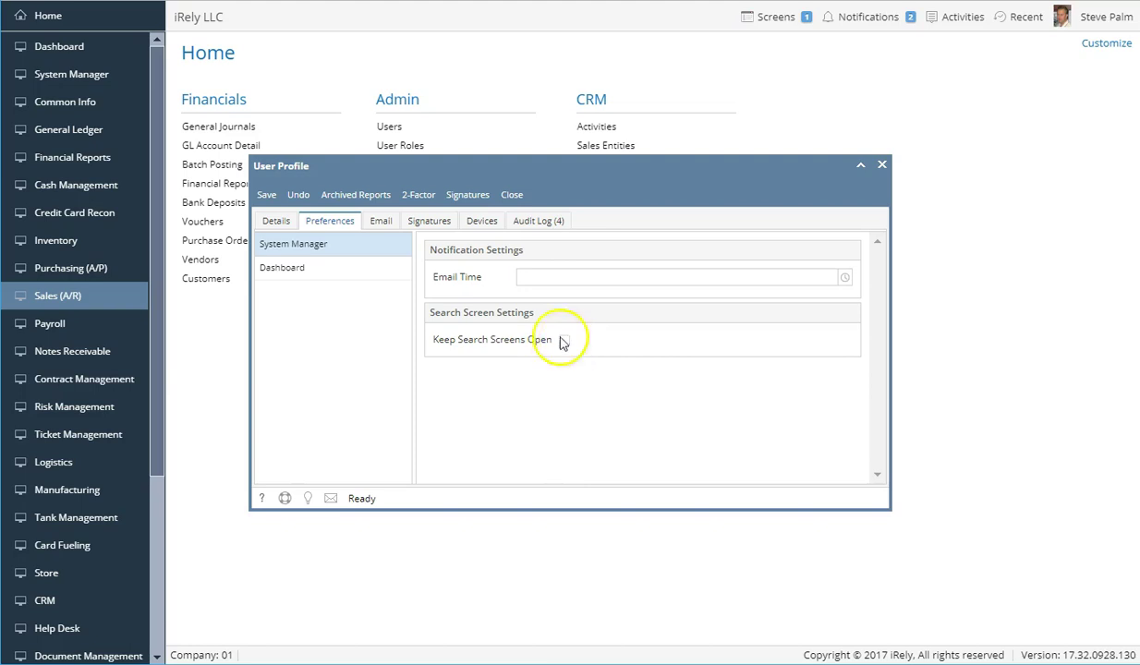
Open the REV-8 journal from the General Journals search screen.
left_click(222, 127)
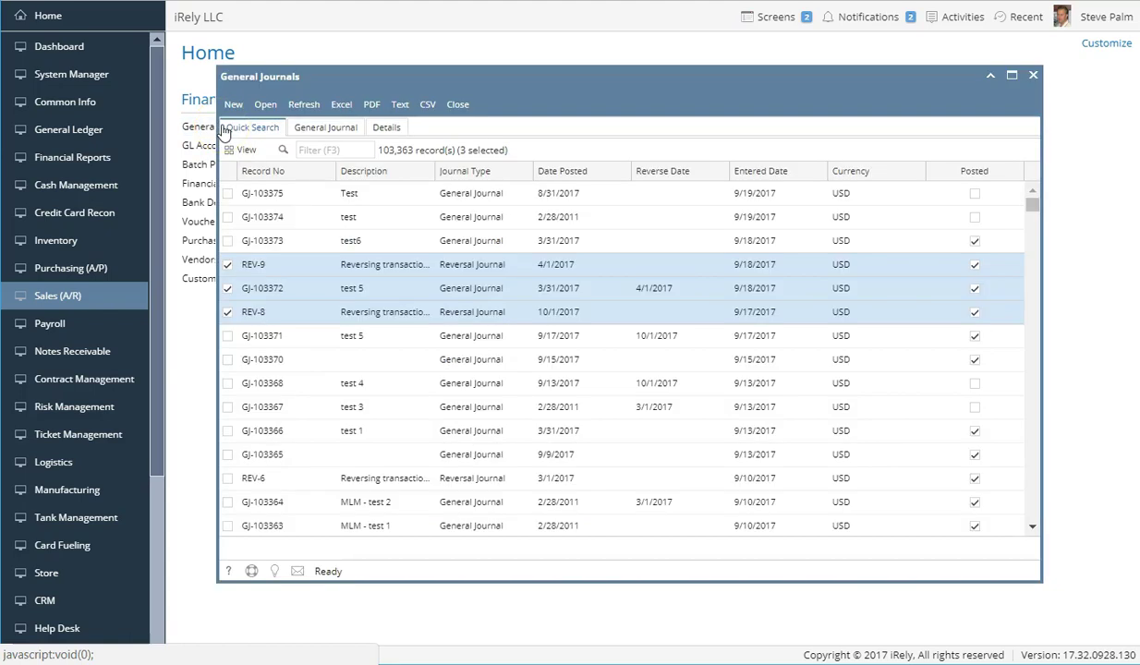
left_click(271, 268)
left_click(269, 290)
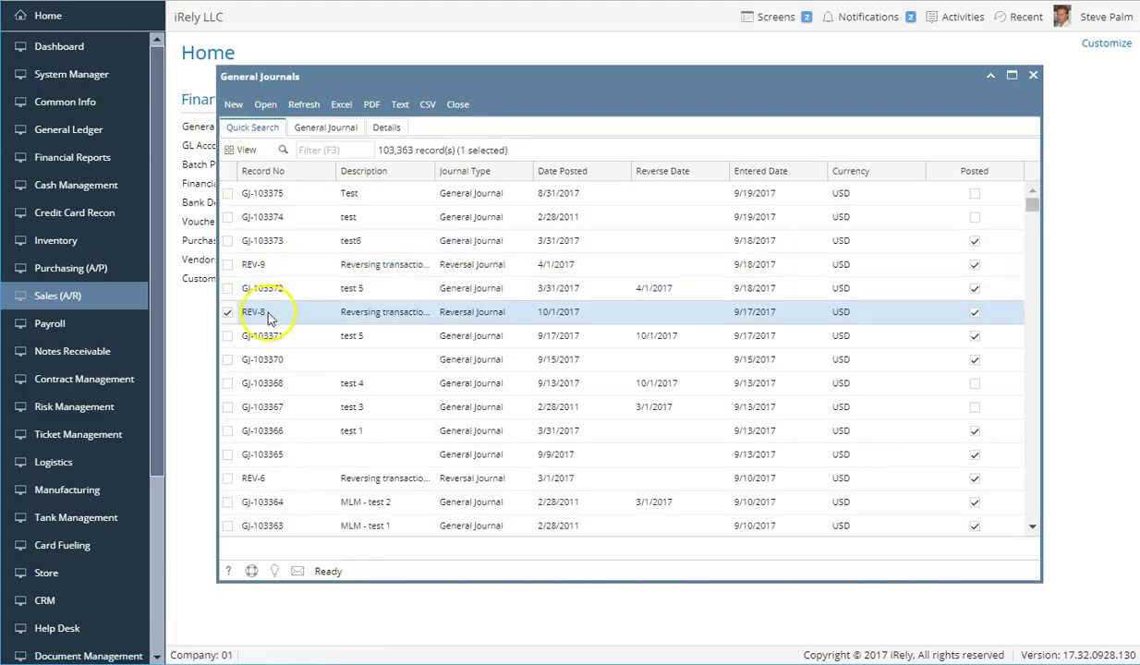
double_click(328, 316)
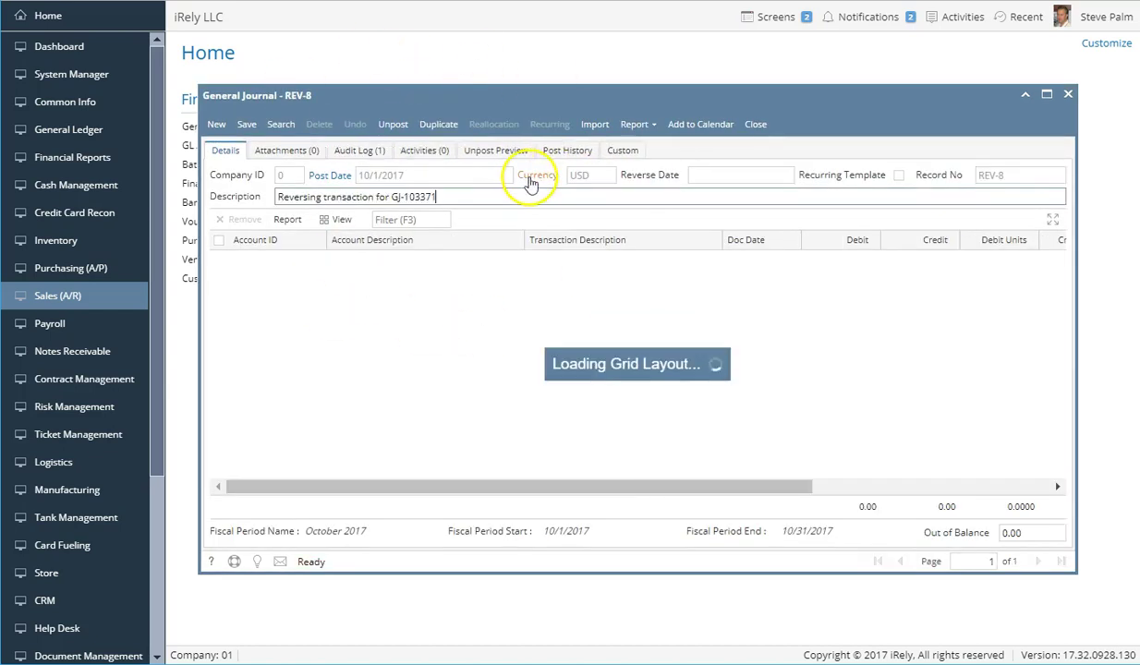
Enable Keep Search Screens Open in the still-open user profile, save it, and close both the profile and the REV-8 journal.
left_click(783, 22)
left_click(784, 22)
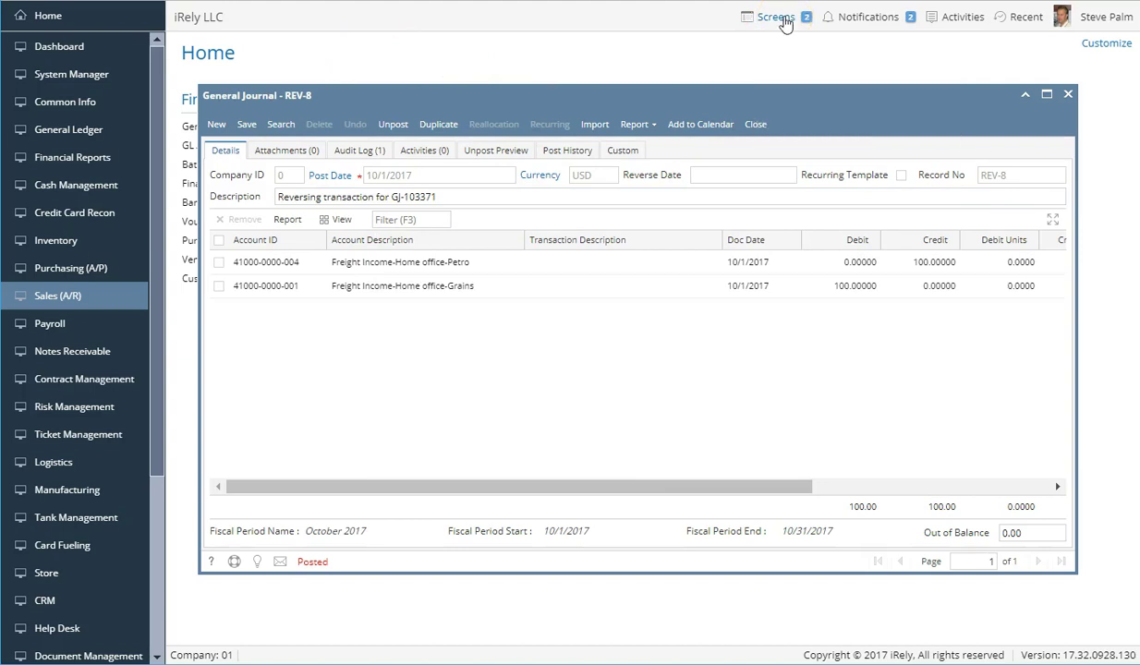
left_click(784, 21)
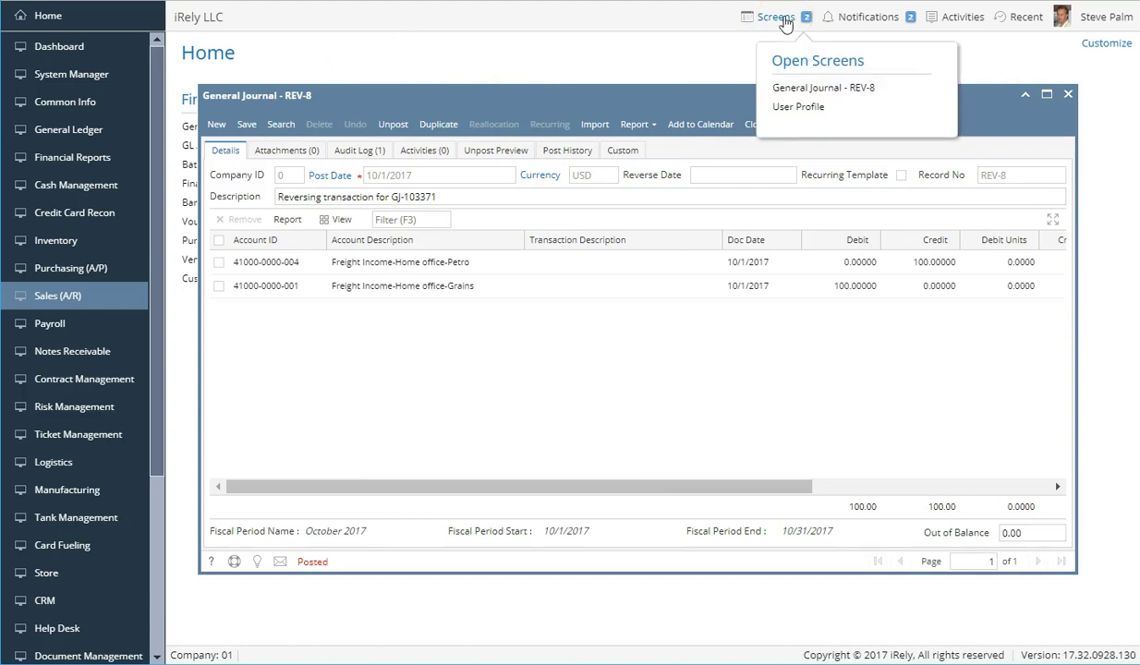
left_click(781, 106)
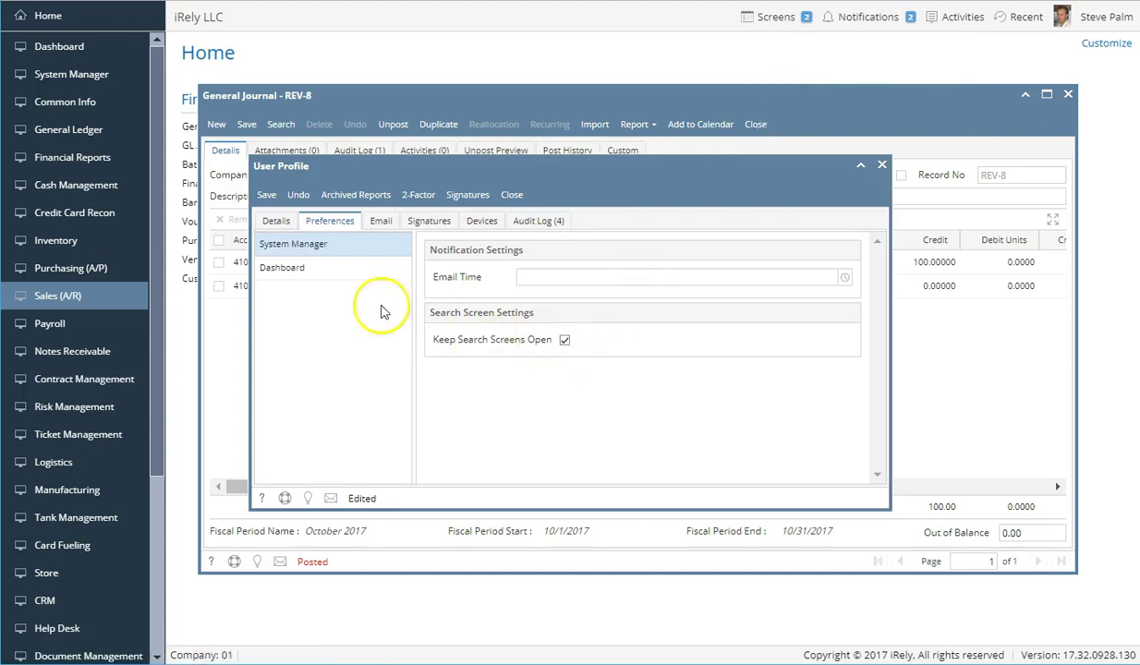
left_click(266, 197)
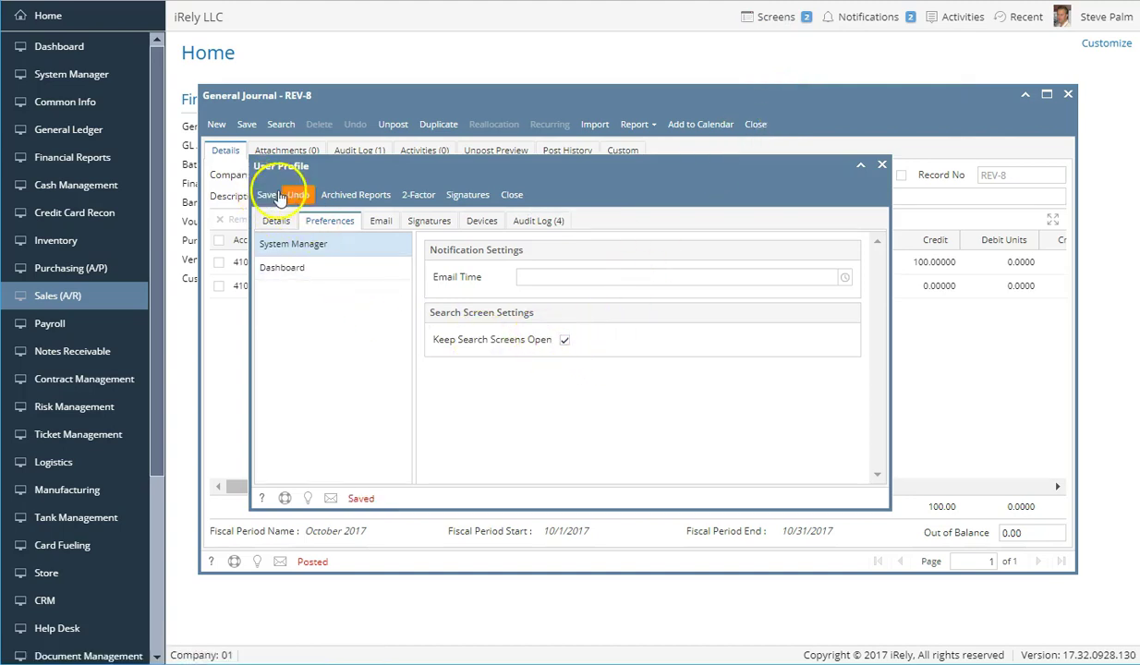
left_click(512, 197)
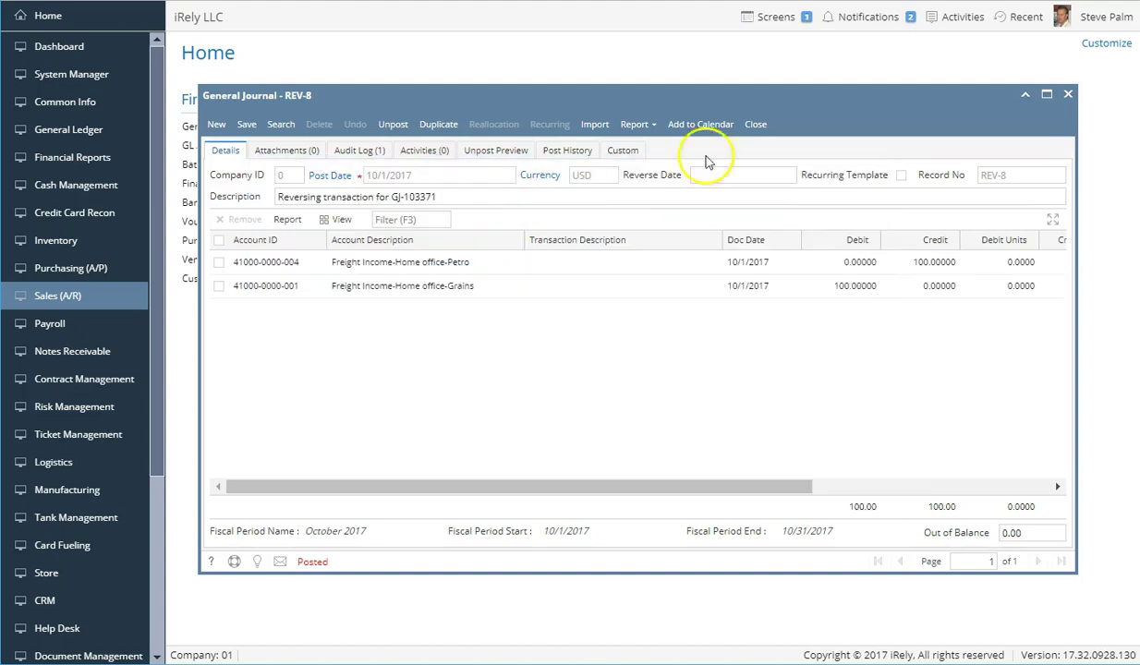
left_click(755, 126)
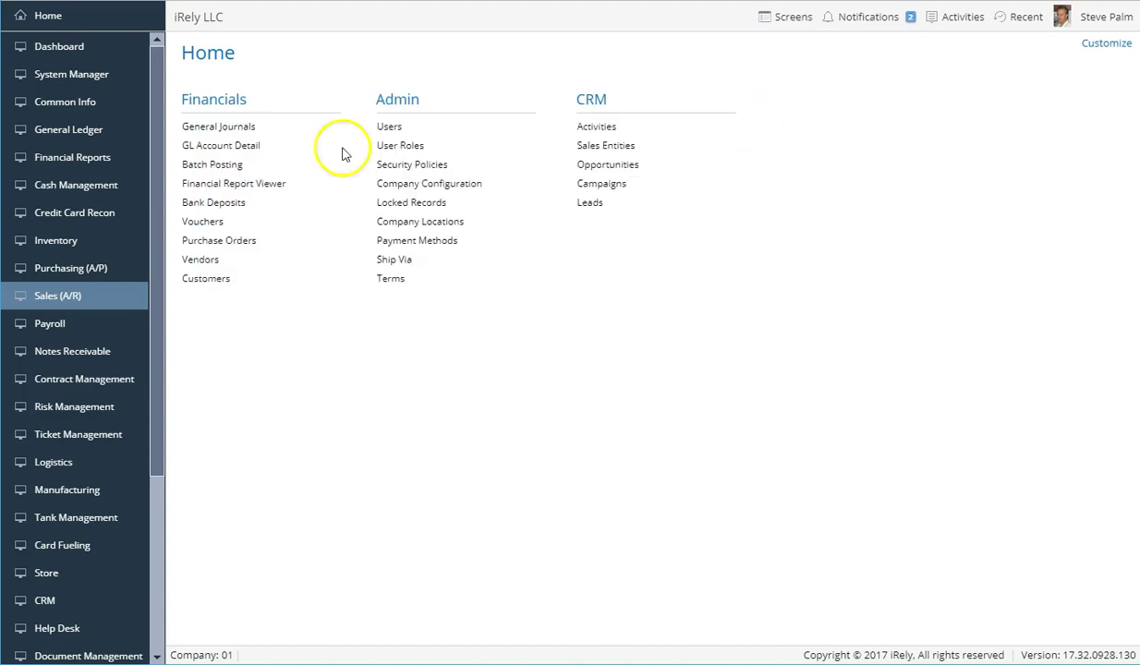
Open REV-8 from the General Journals search again, and switch back and forth between the search and journal windows.
left_click(219, 129)
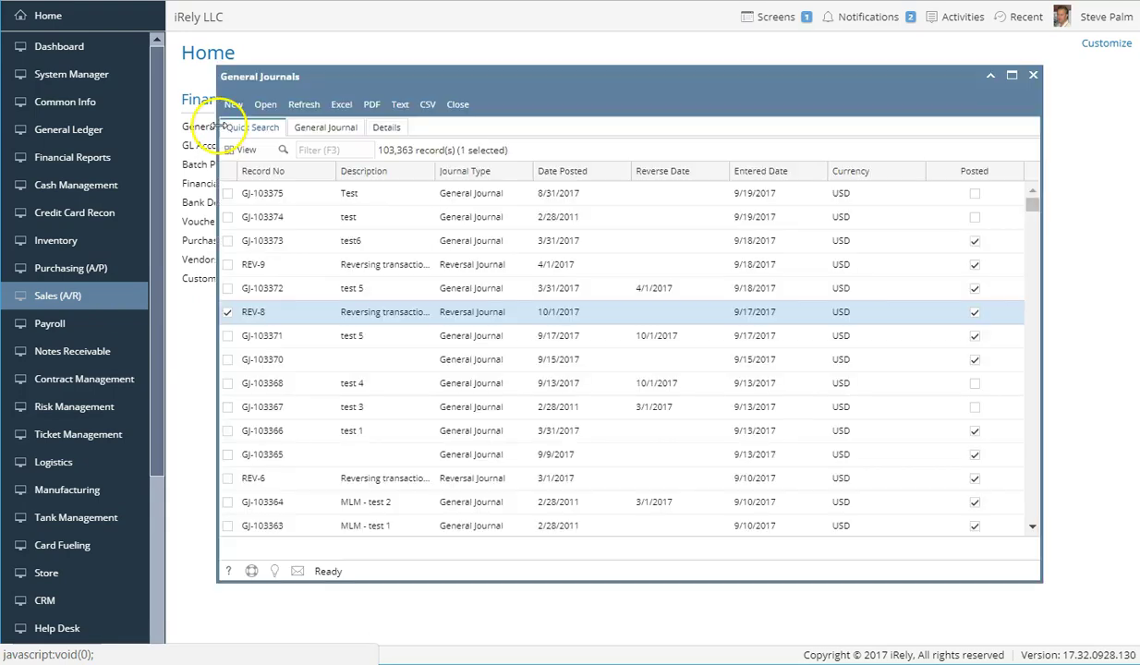
double_click(282, 317)
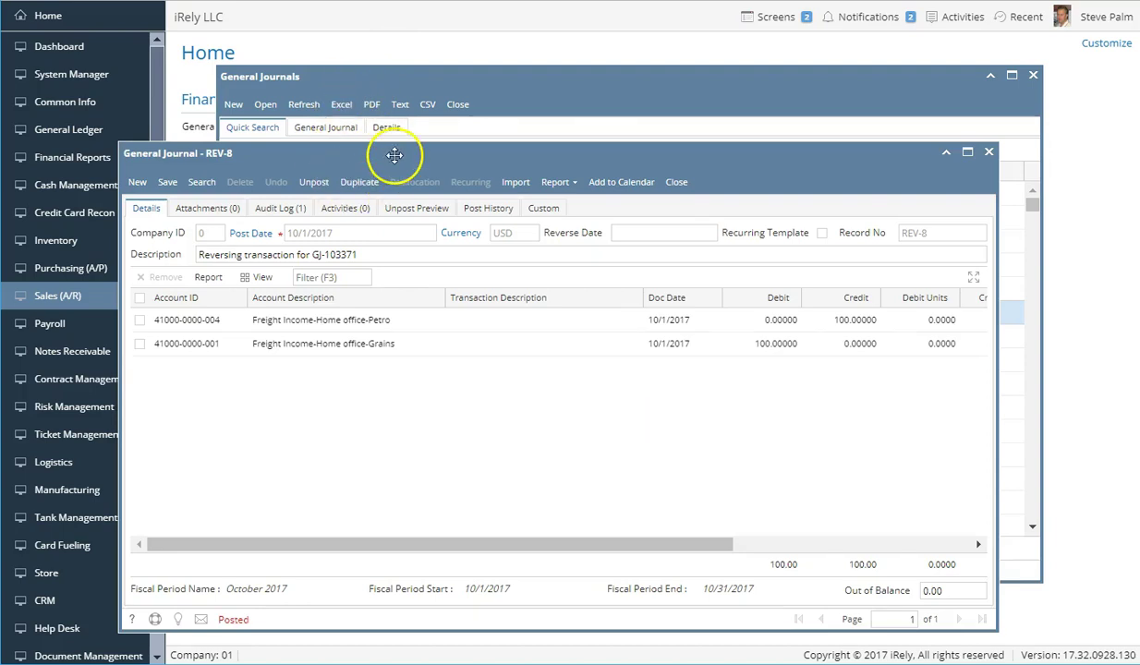
left_click(466, 77)
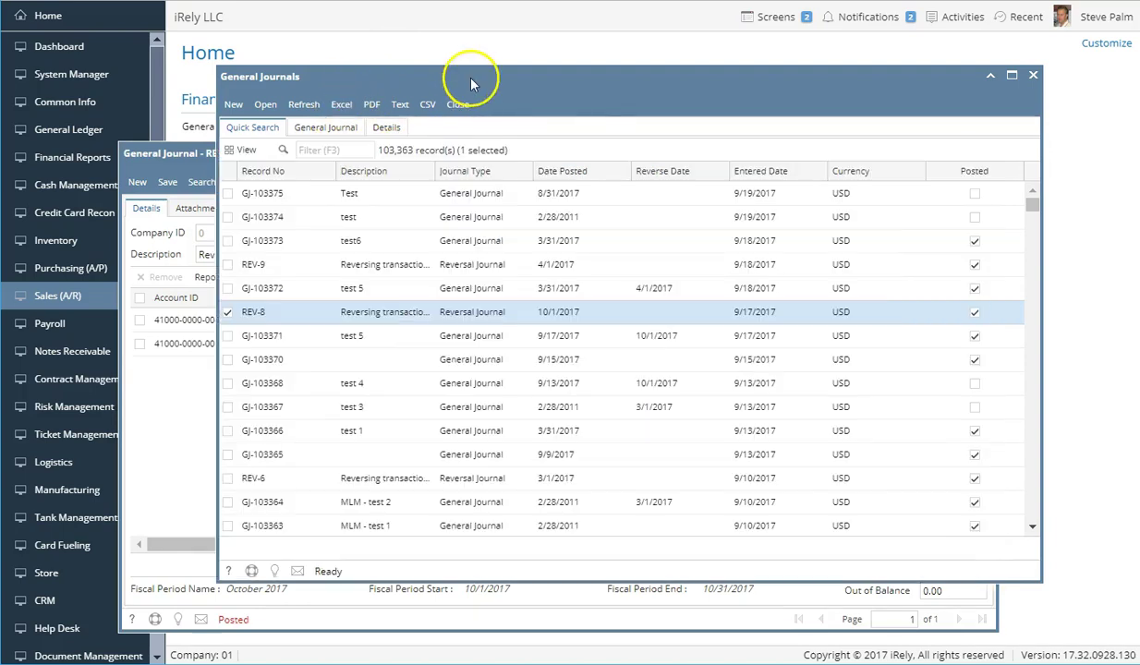
left_click(155, 159)
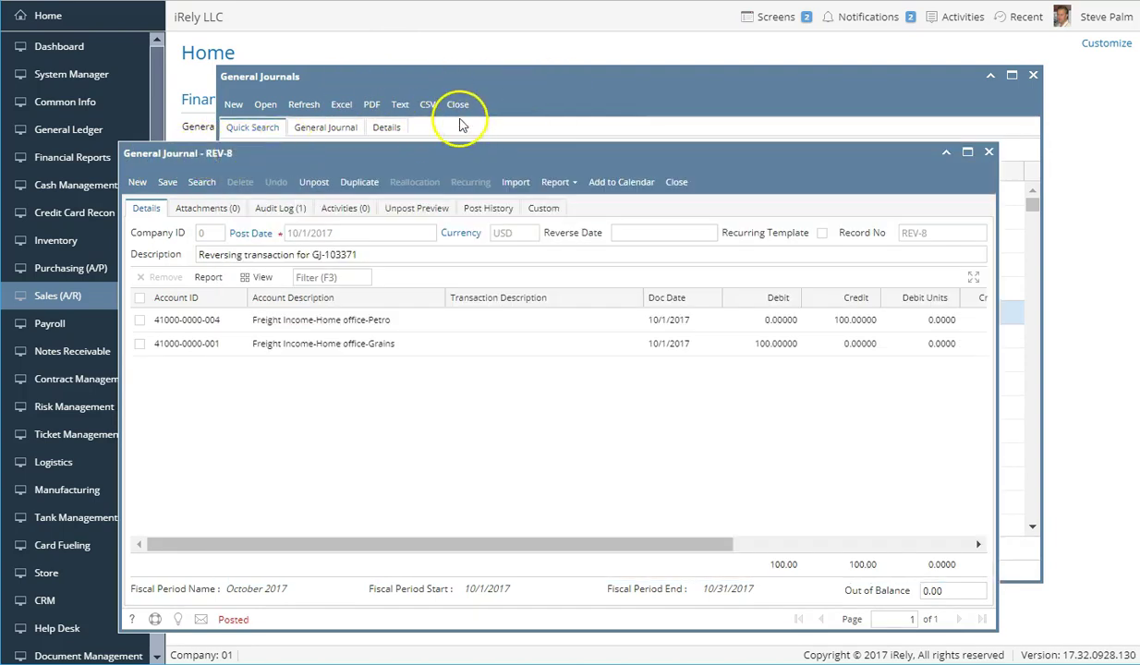
left_click(466, 78)
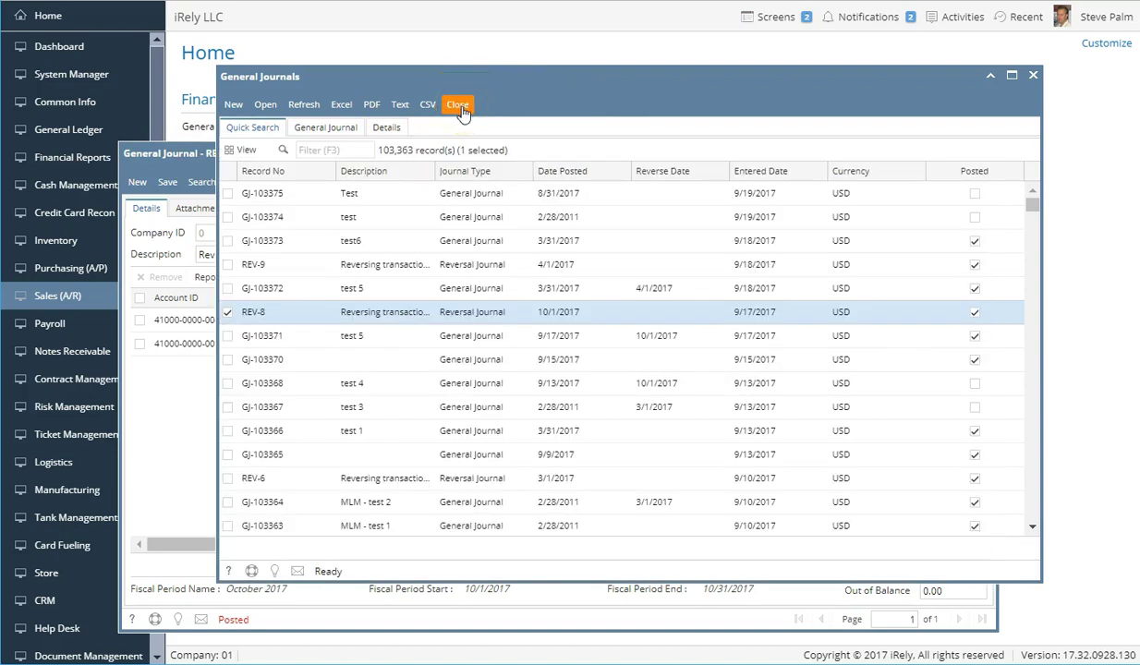
left_click(460, 105)
left_click(171, 152)
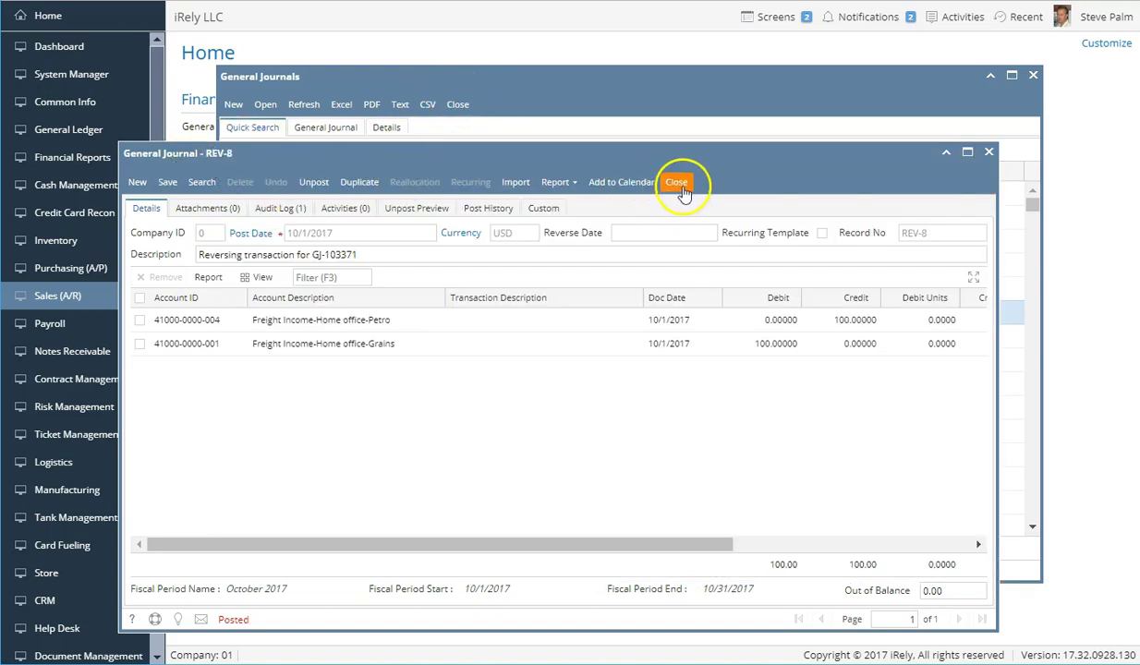
Close the REV-8 journal and the General Journals search, and open and close the search once more.
left_click(458, 106)
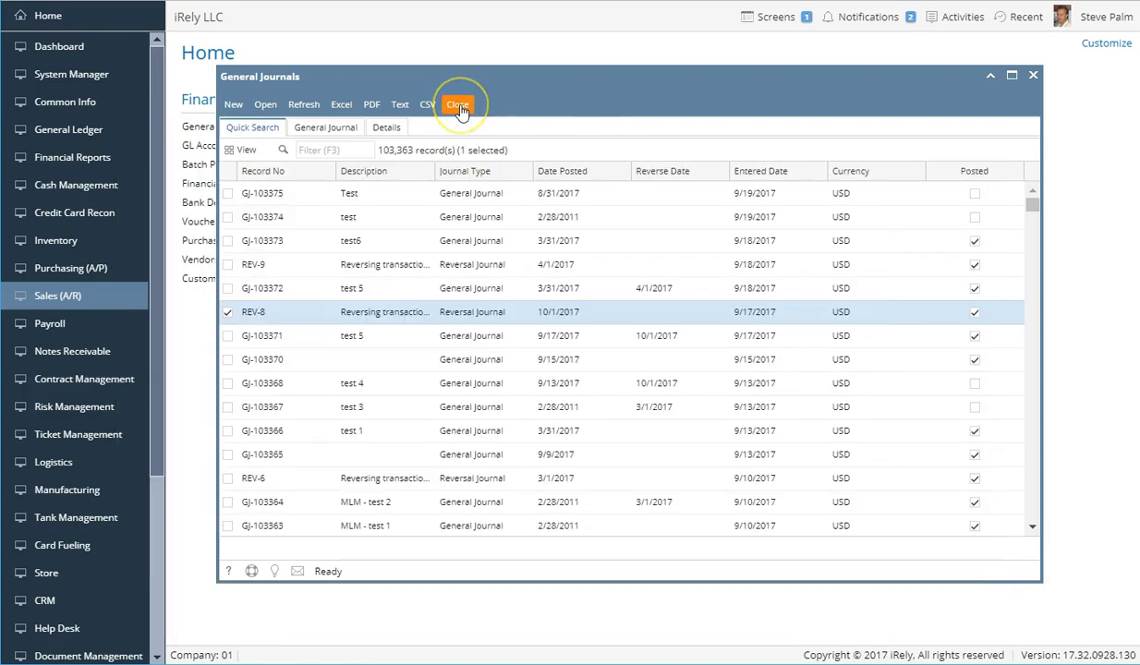
left_click(458, 106)
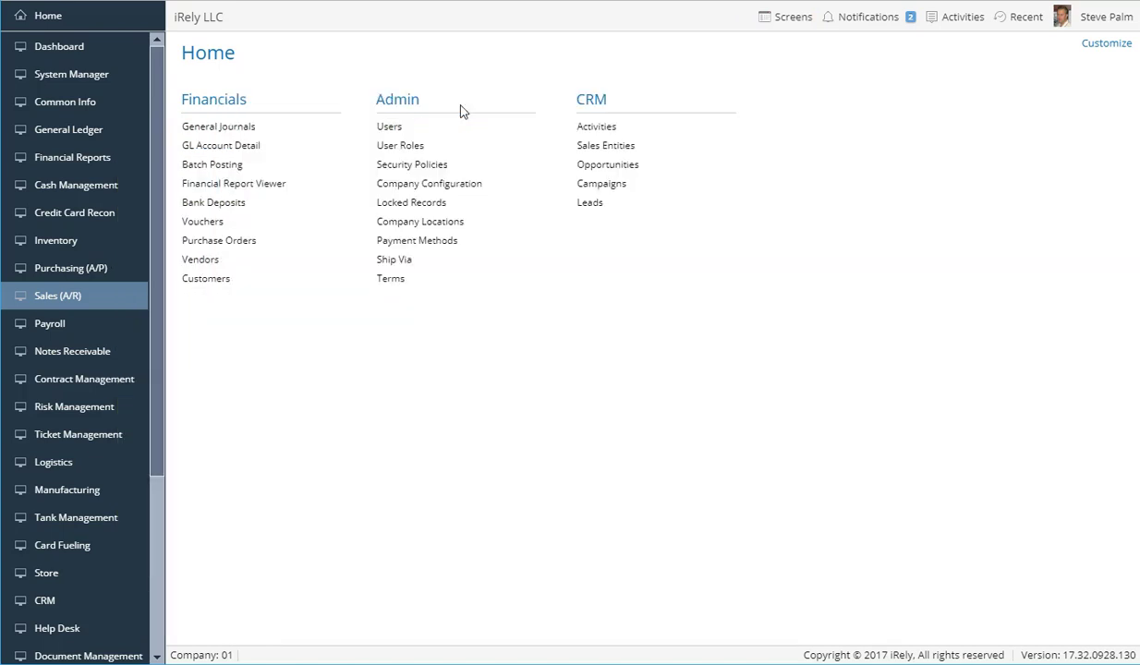
left_click(234, 132)
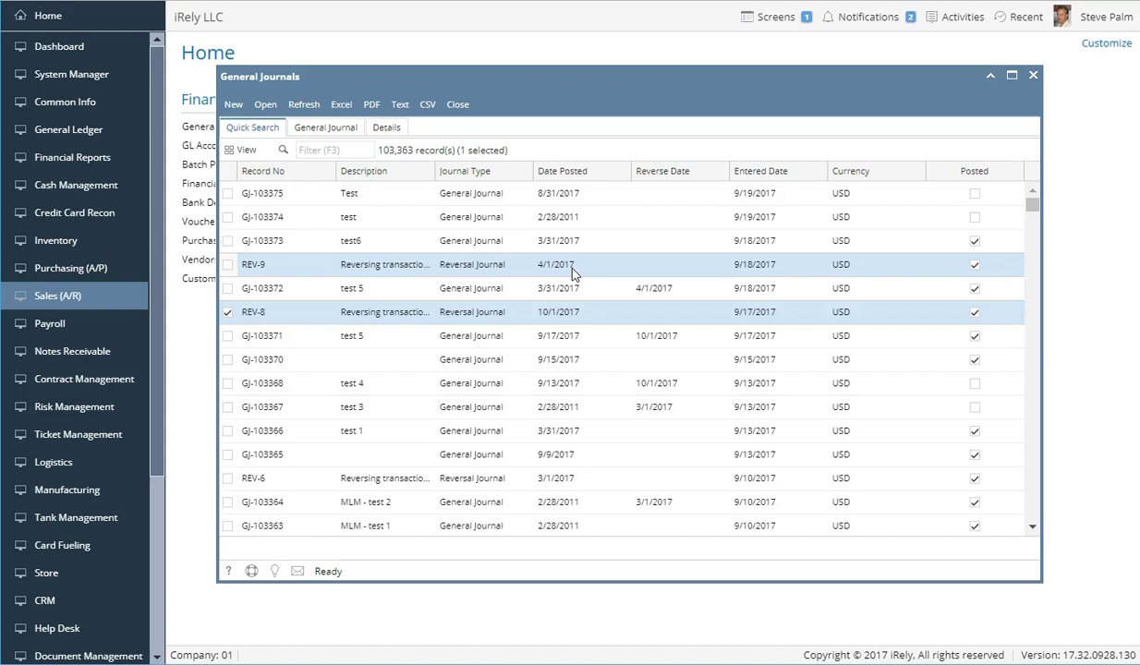
left_click(456, 106)
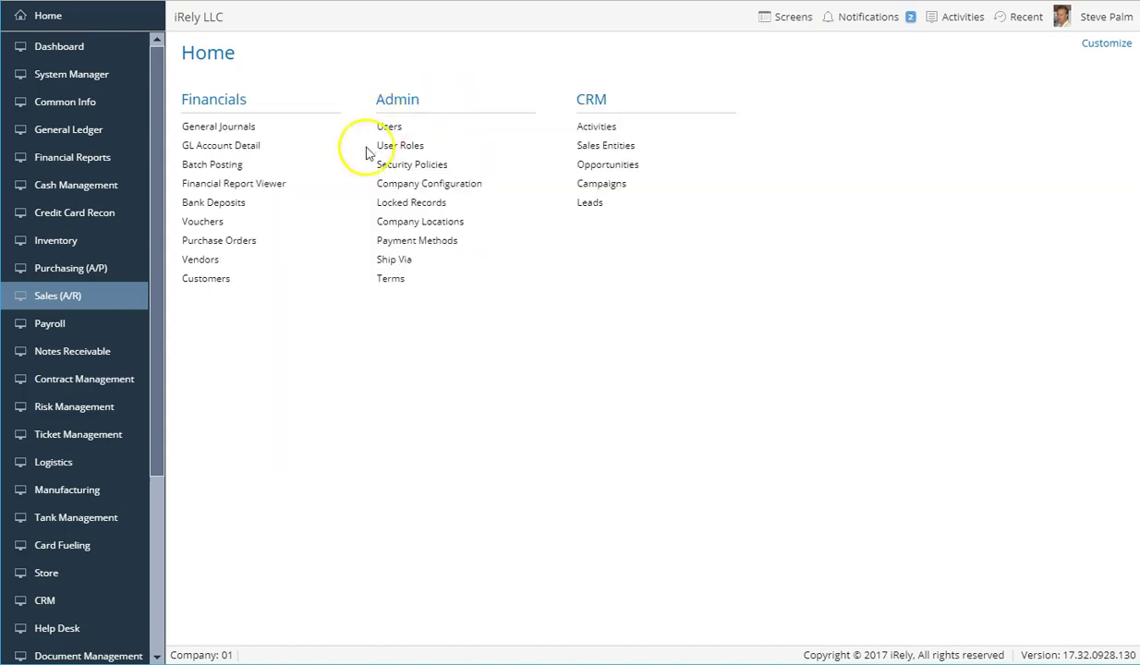
Open the Customers screen from the Sales (A/R) menu and filter the list to State Equals IN.
left_click(51, 297)
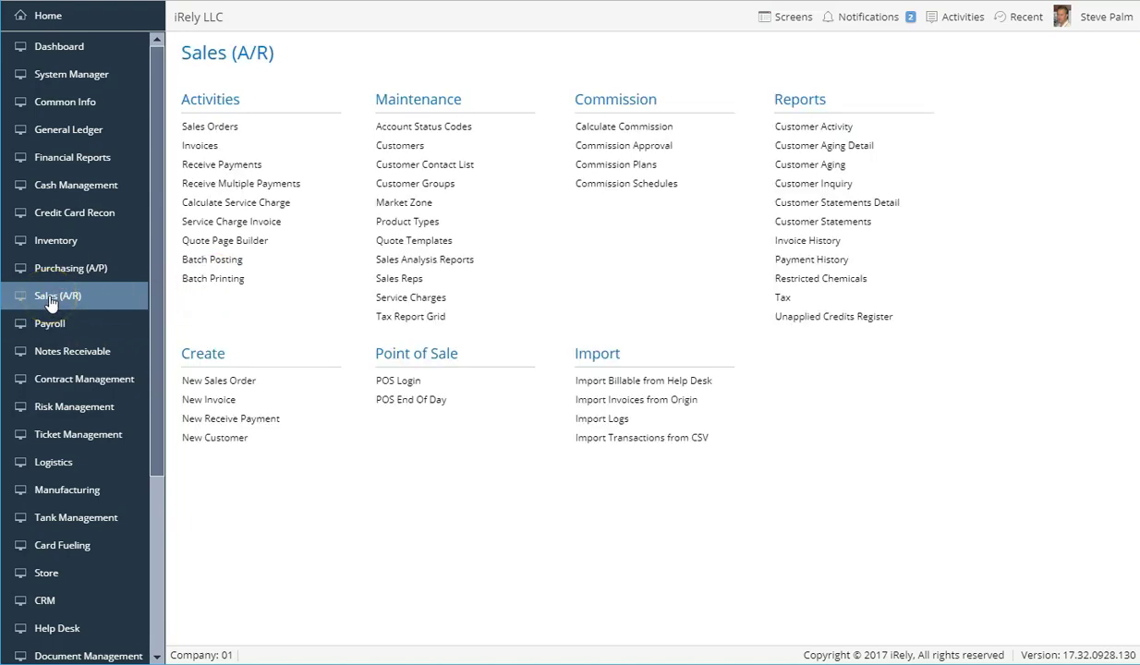
left_click(400, 145)
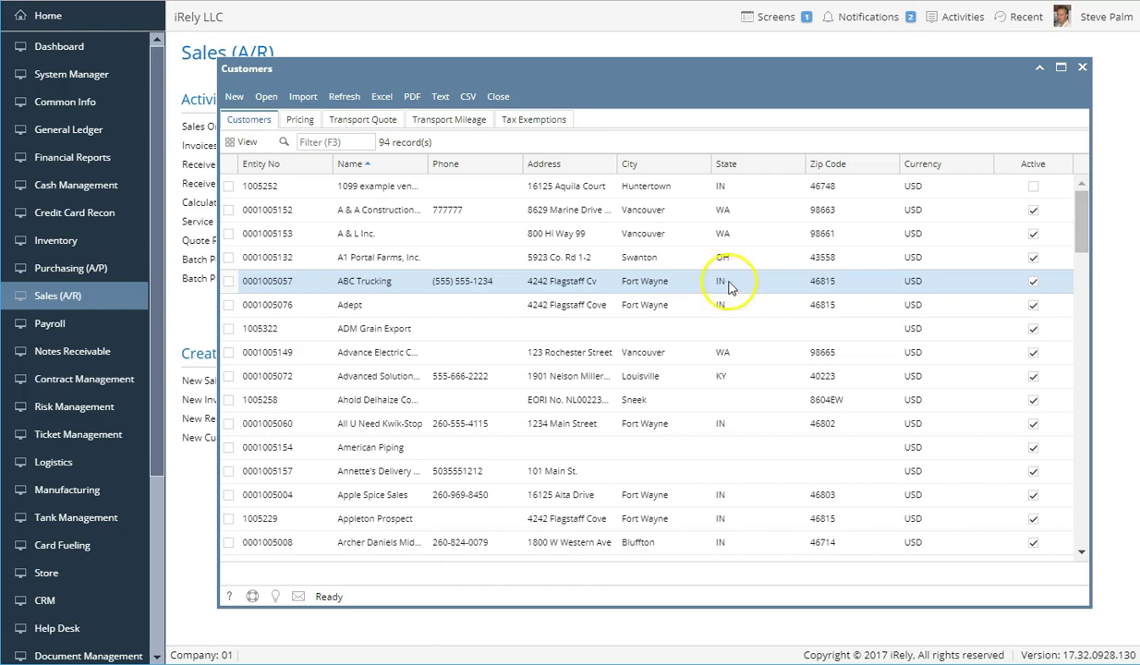
left_click_drag(728, 287, 575, 145)
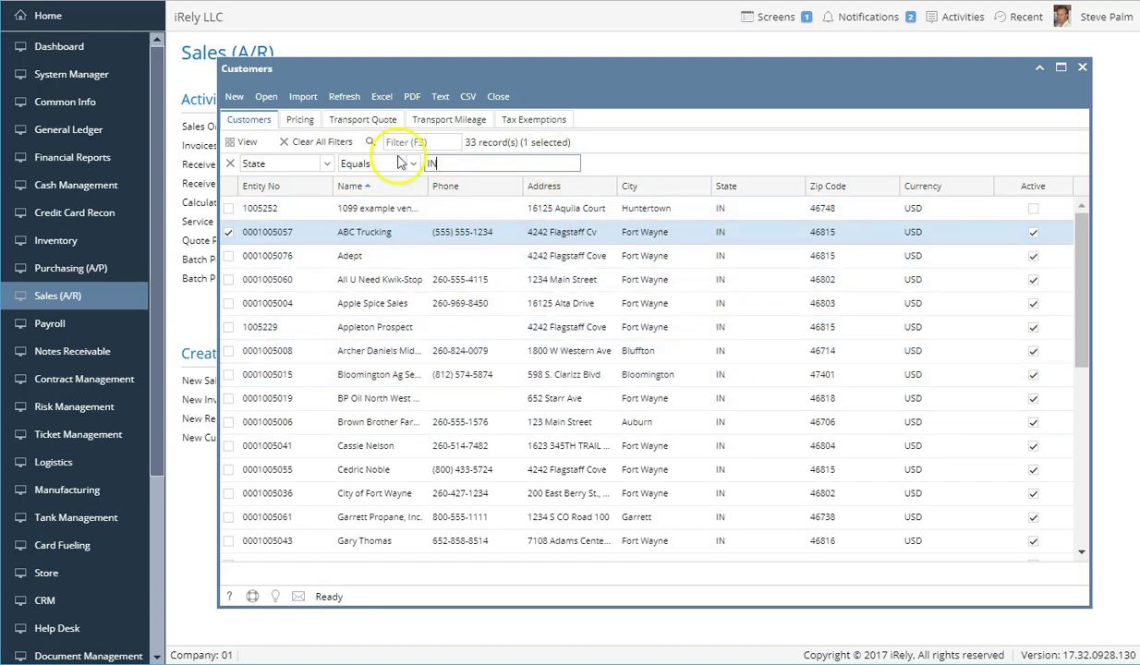
Save the filtered customer list as a new grid layout named "Customers in Indiana".
left_click(245, 144)
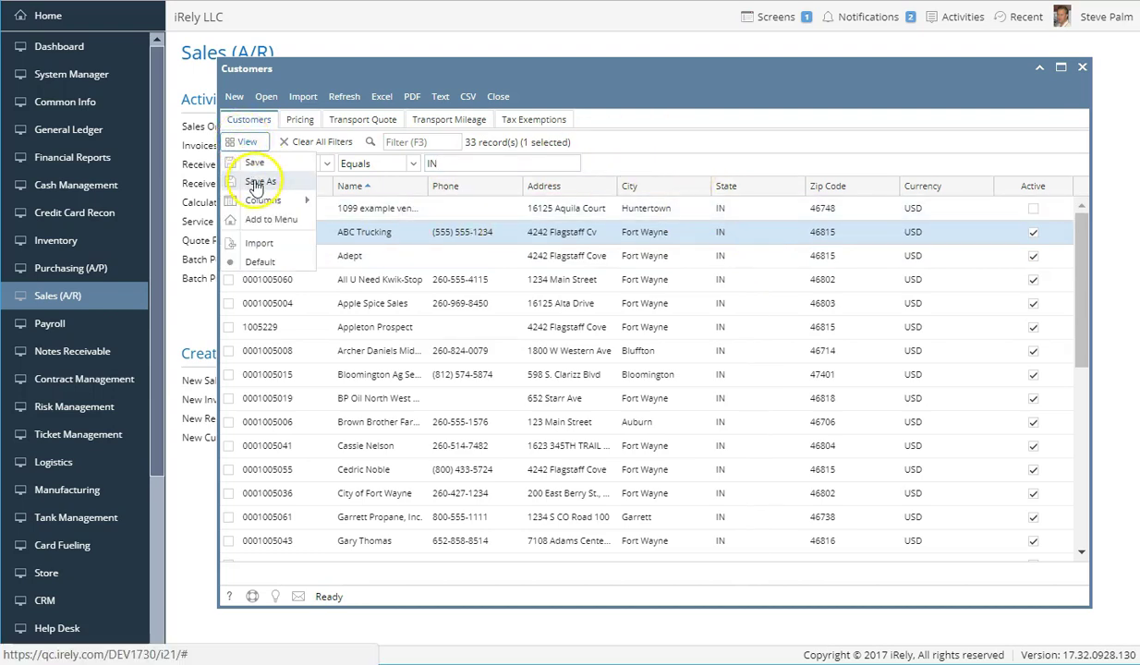
left_click(256, 184)
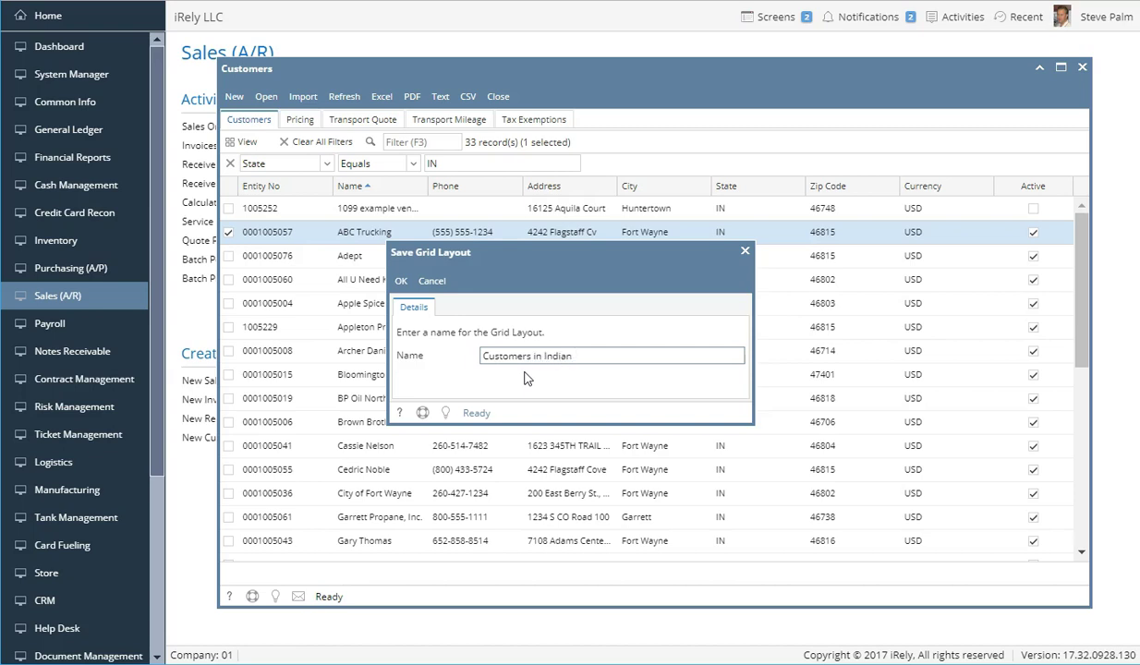
left_click(401, 281)
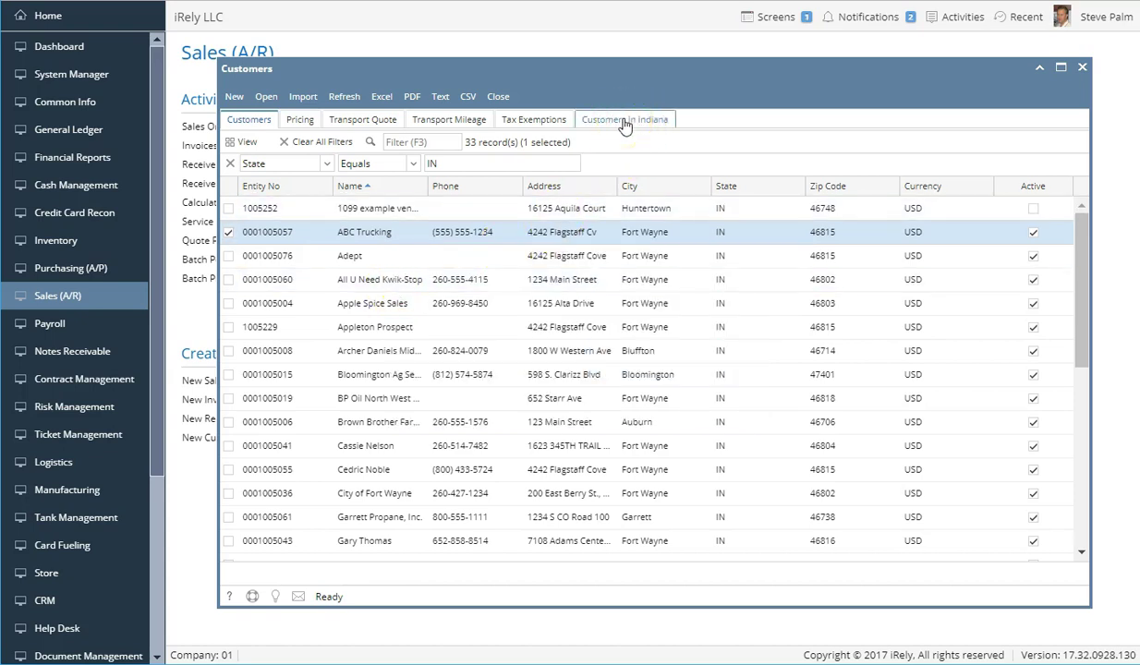
Look at the Customers in Indiana view, and remove the State filter from the original Customers view.
left_click(625, 124)
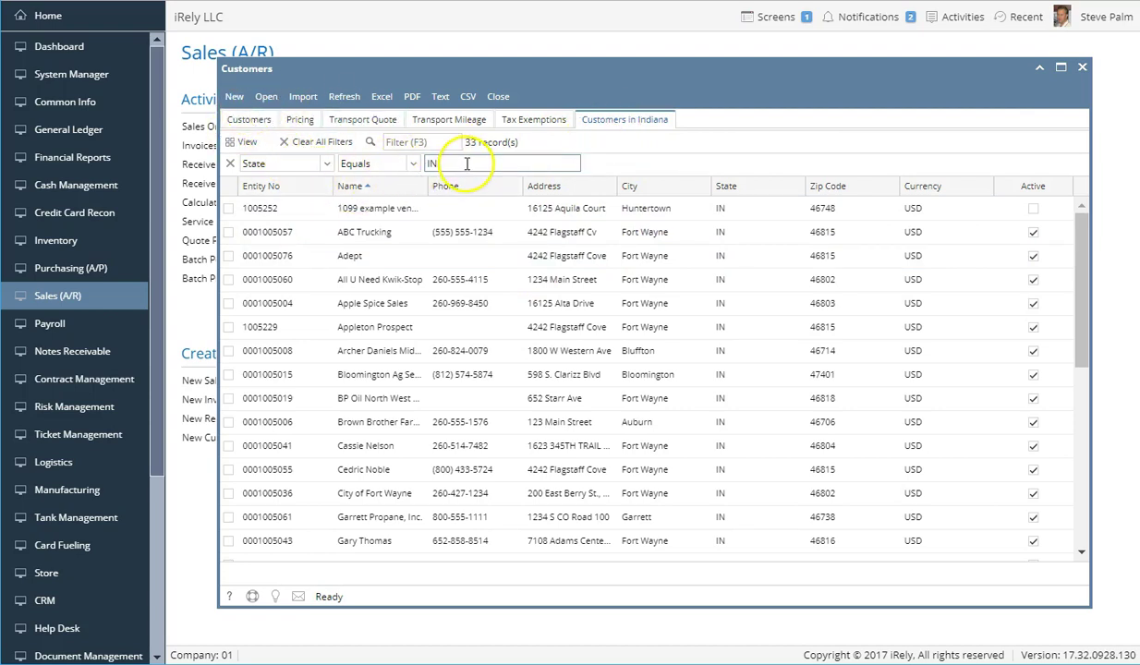
left_click(255, 123)
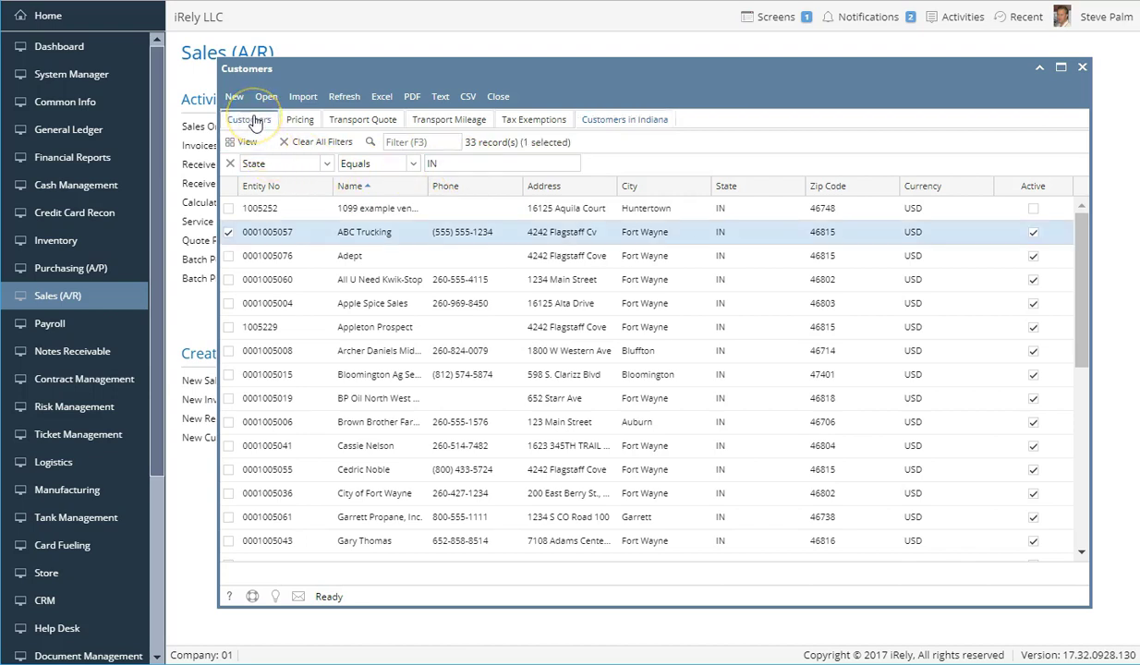
left_click(231, 166)
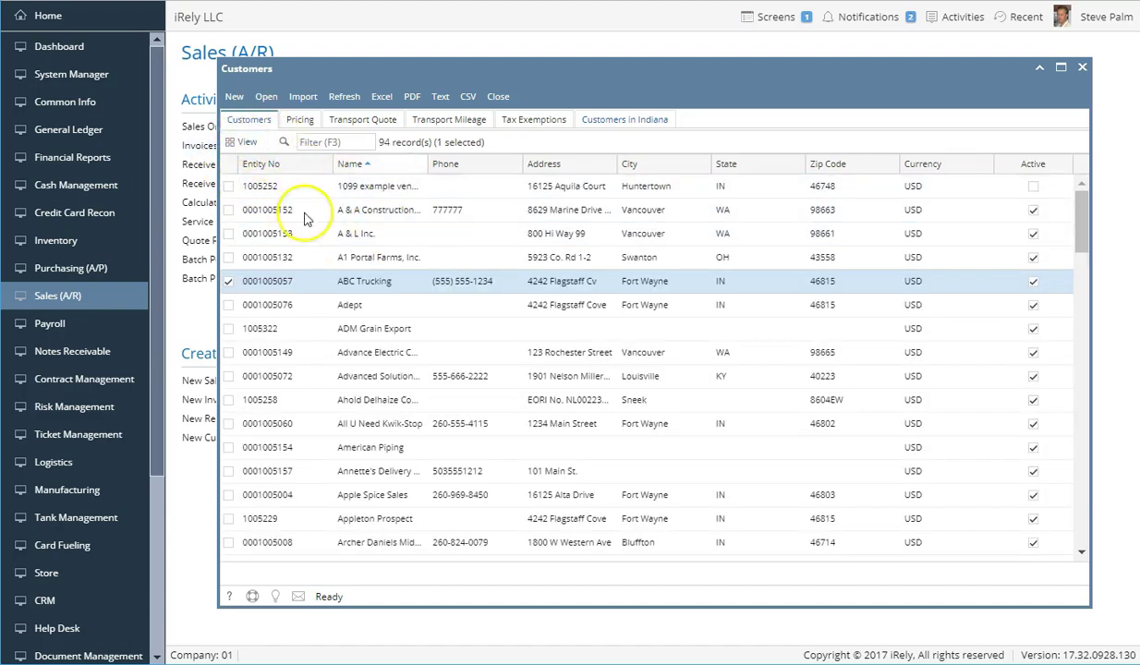
Close and reopen the Customers screen, and display the saved Customers in Indiana view.
left_click(498, 96)
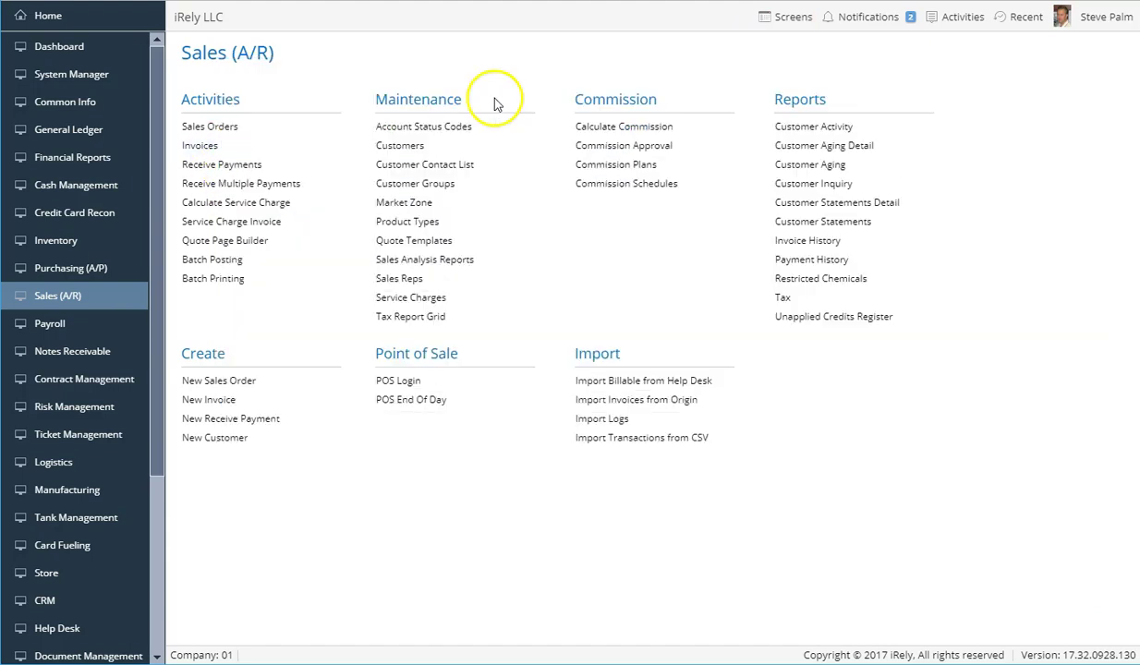
left_click(399, 146)
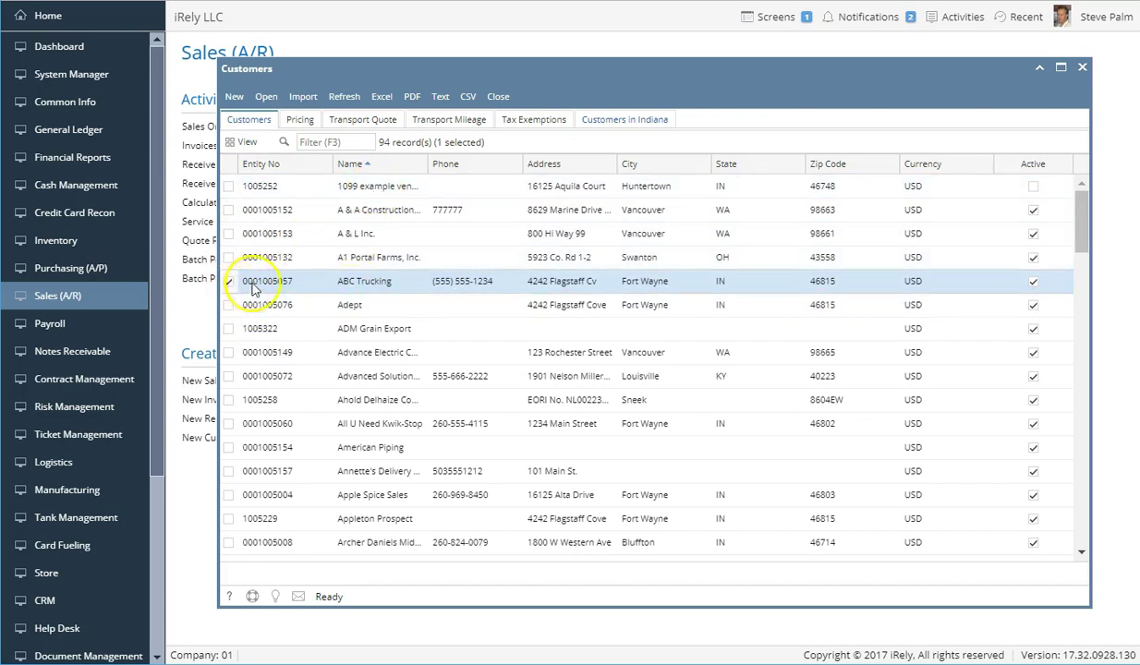
left_click(614, 126)
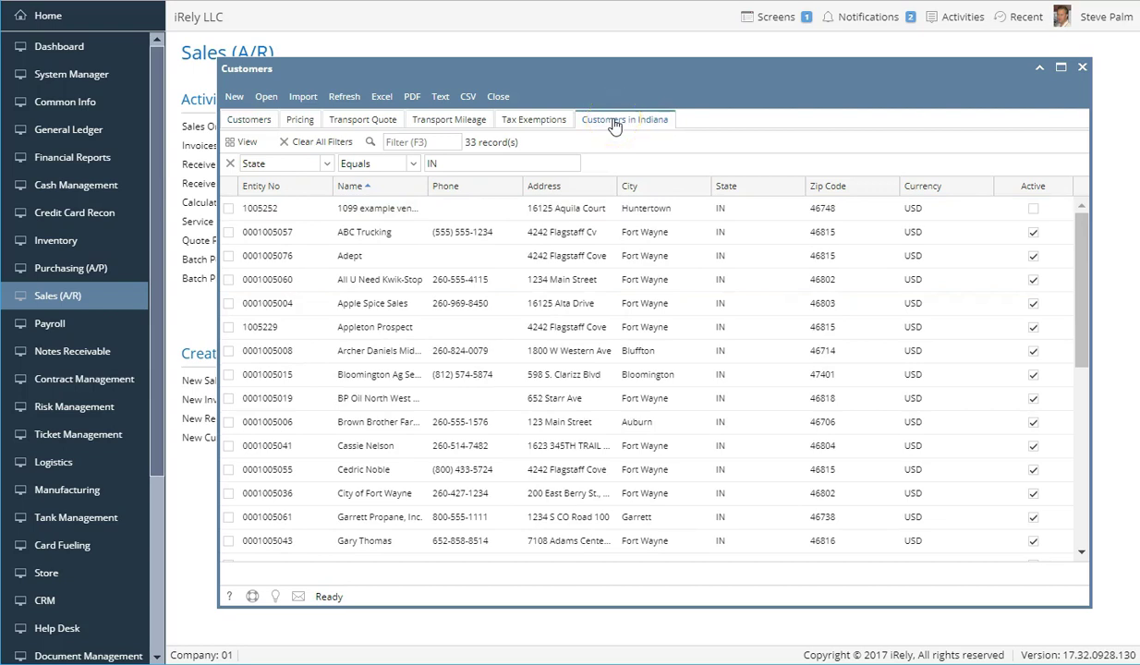
Move the Customers in Indiana view to the first position and back to the last, and add it to the Sales (A/R) menu.
left_click_drag(619, 126, 254, 128)
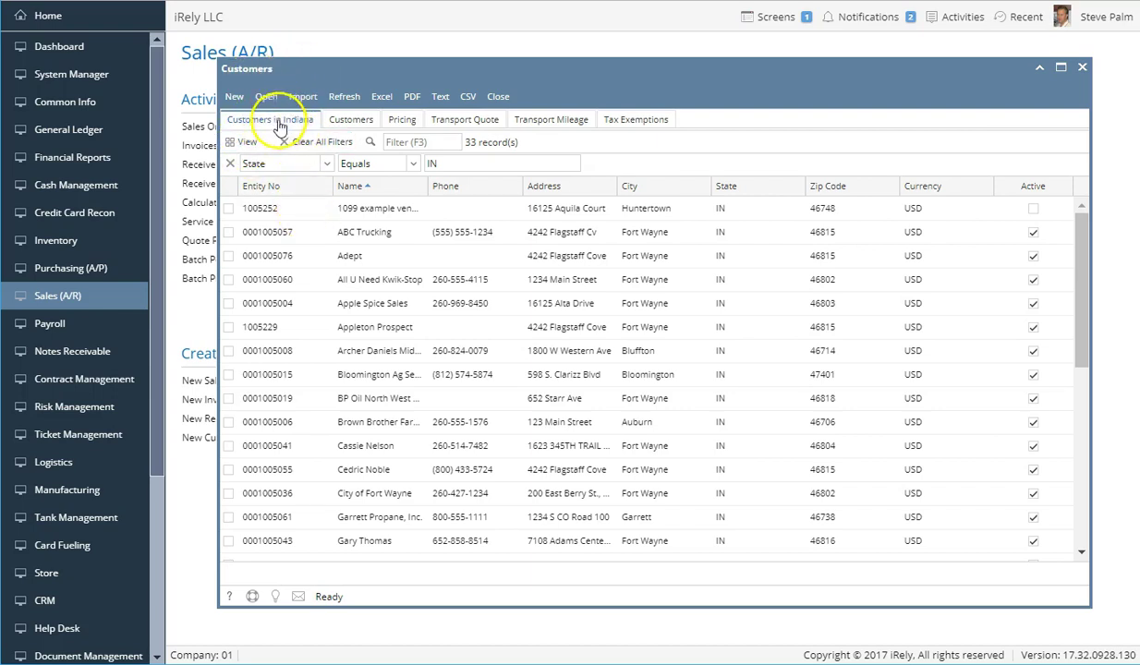
left_click_drag(325, 125, 631, 125)
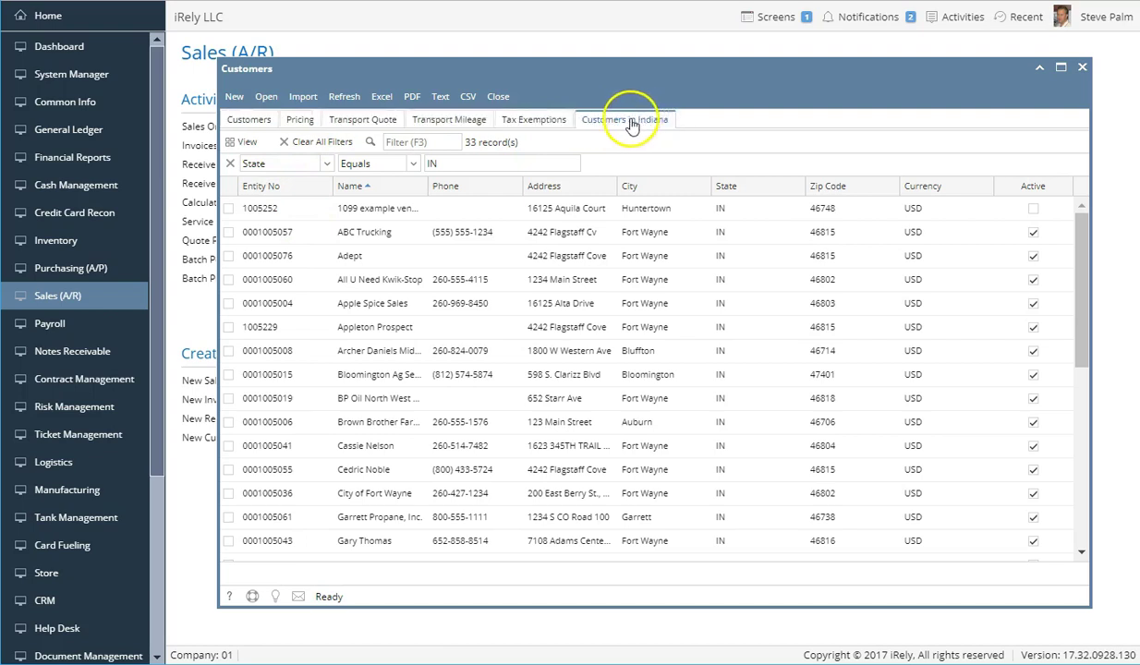
left_click(239, 148)
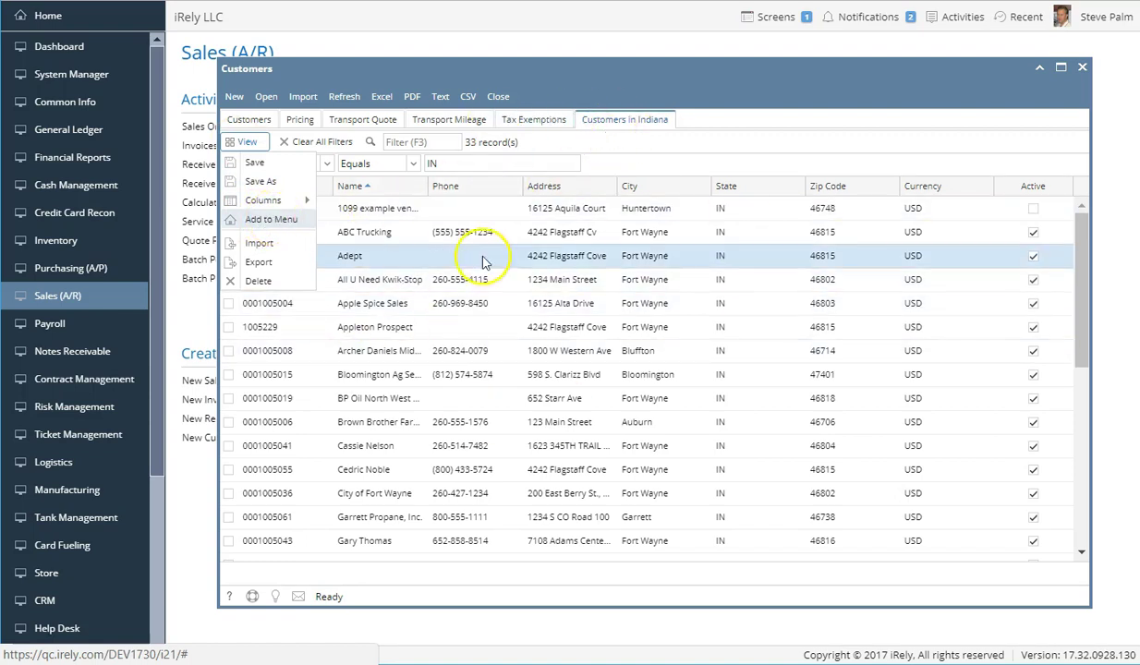
left_click(265, 223)
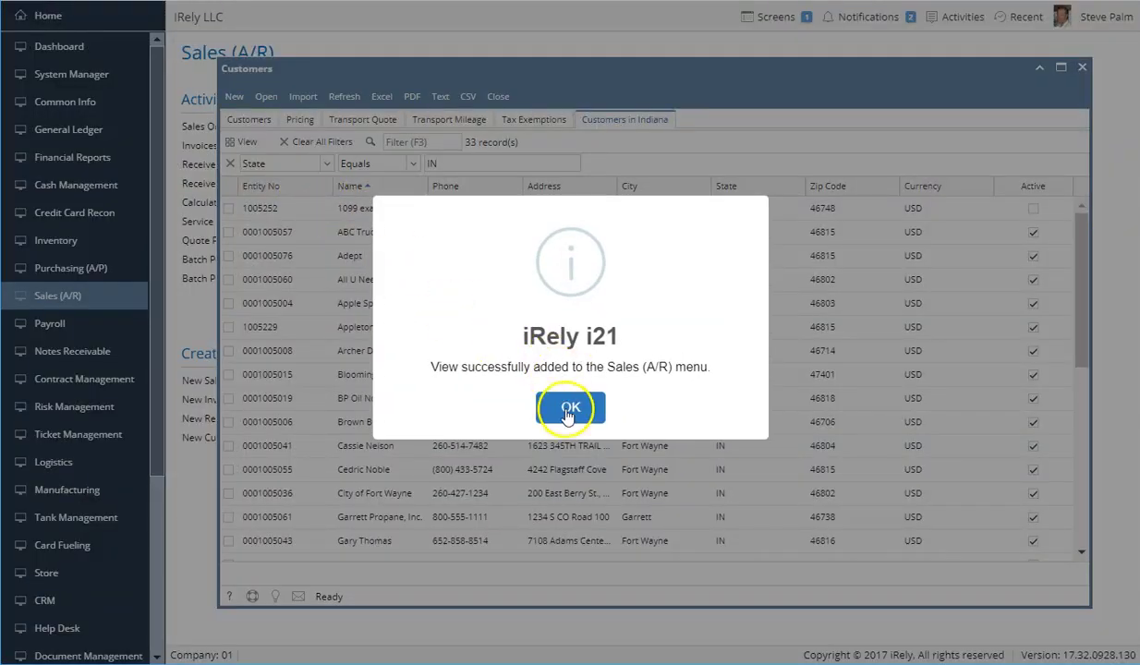
Close and reopen the Customers screen, compare its Customers and Customers in Indiana views, and close it again.
left_click(565, 409)
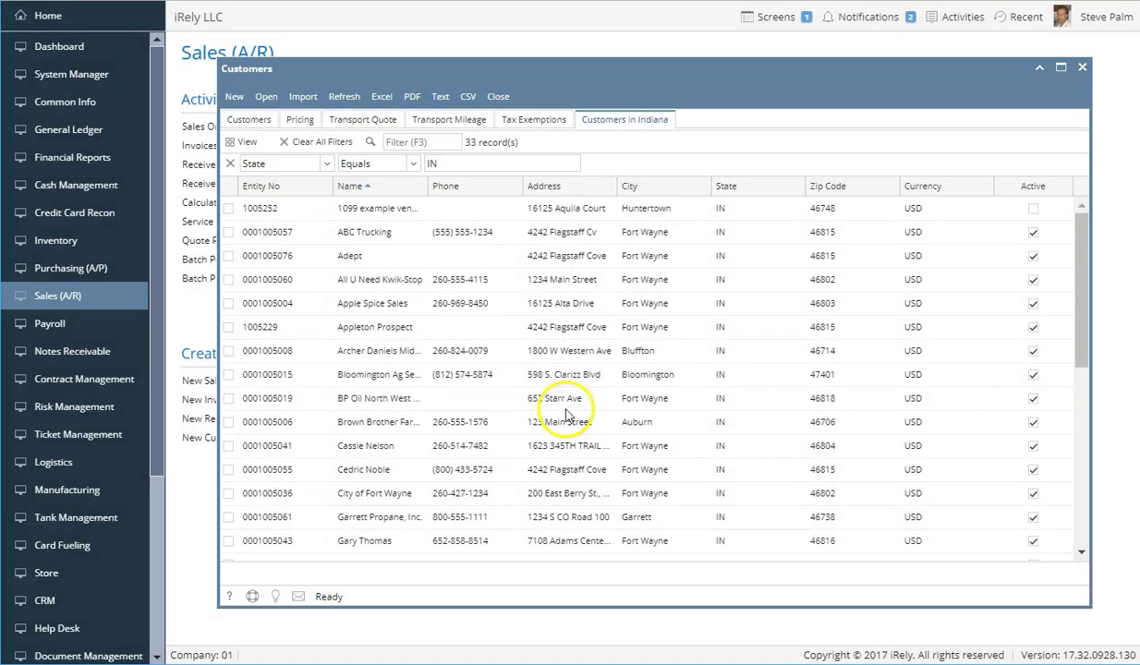
left_click(499, 98)
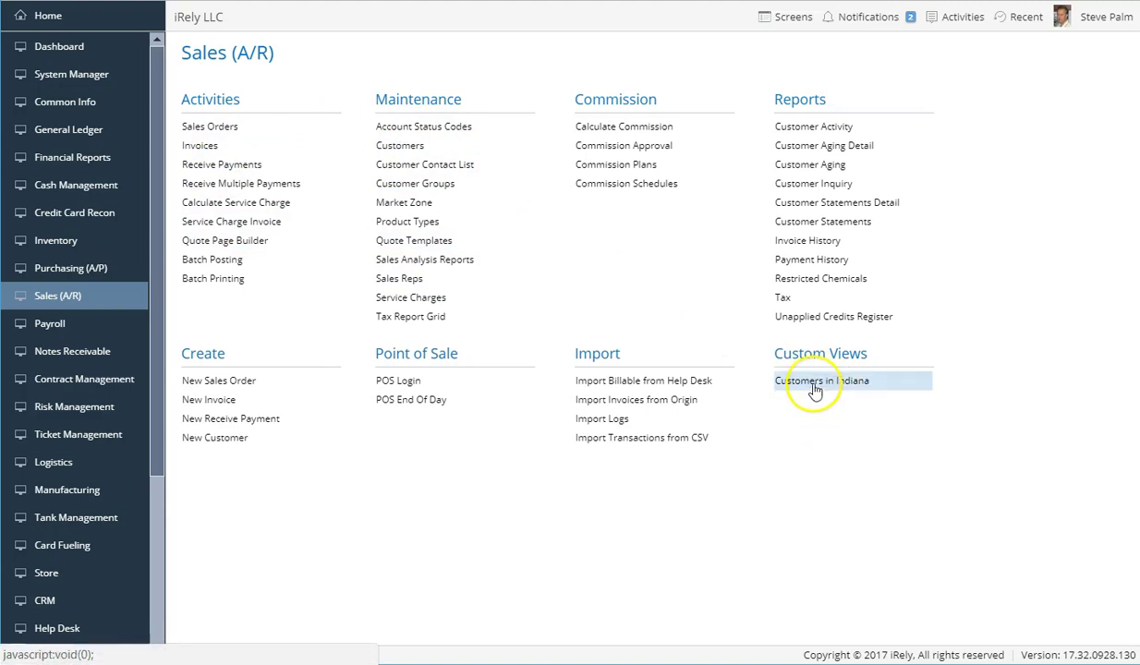
left_click(413, 150)
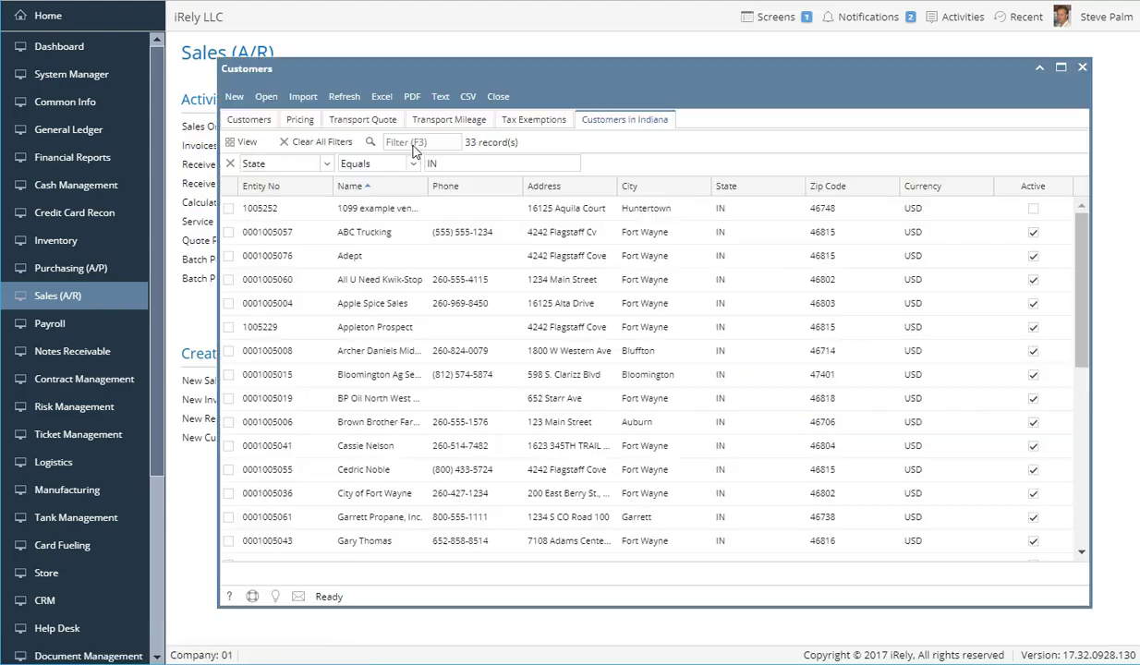
left_click(246, 126)
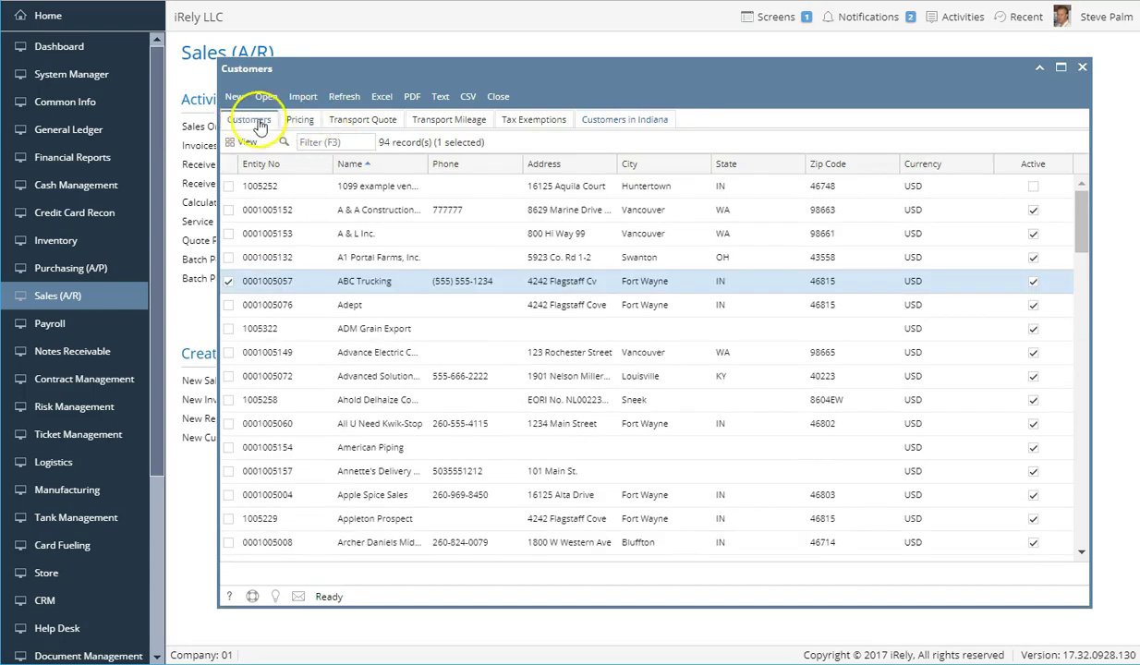
left_click(604, 127)
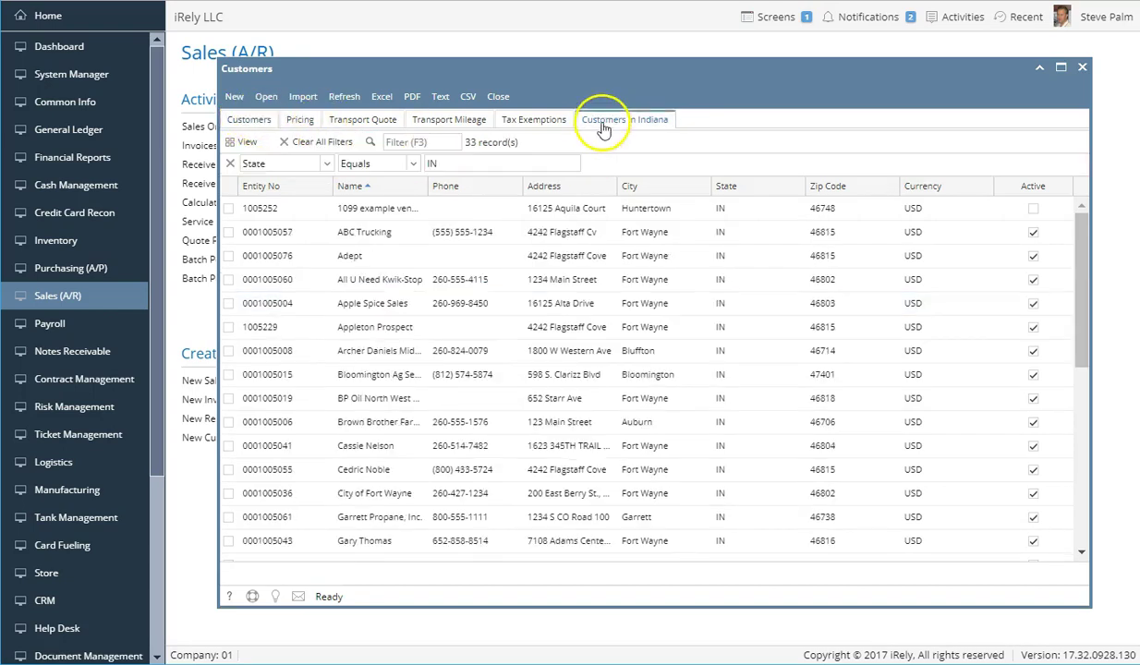
left_click(497, 97)
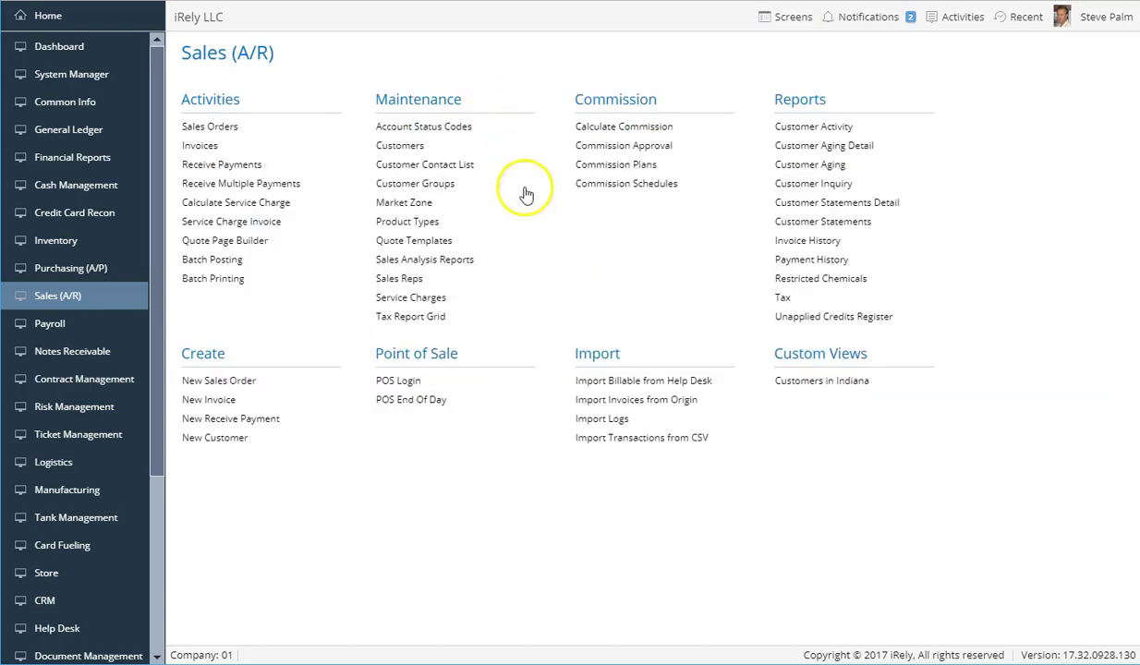
Look at the Customers in Indiana custom view opened directly from the Sales (A/R) menu, and close it.
left_click(806, 388)
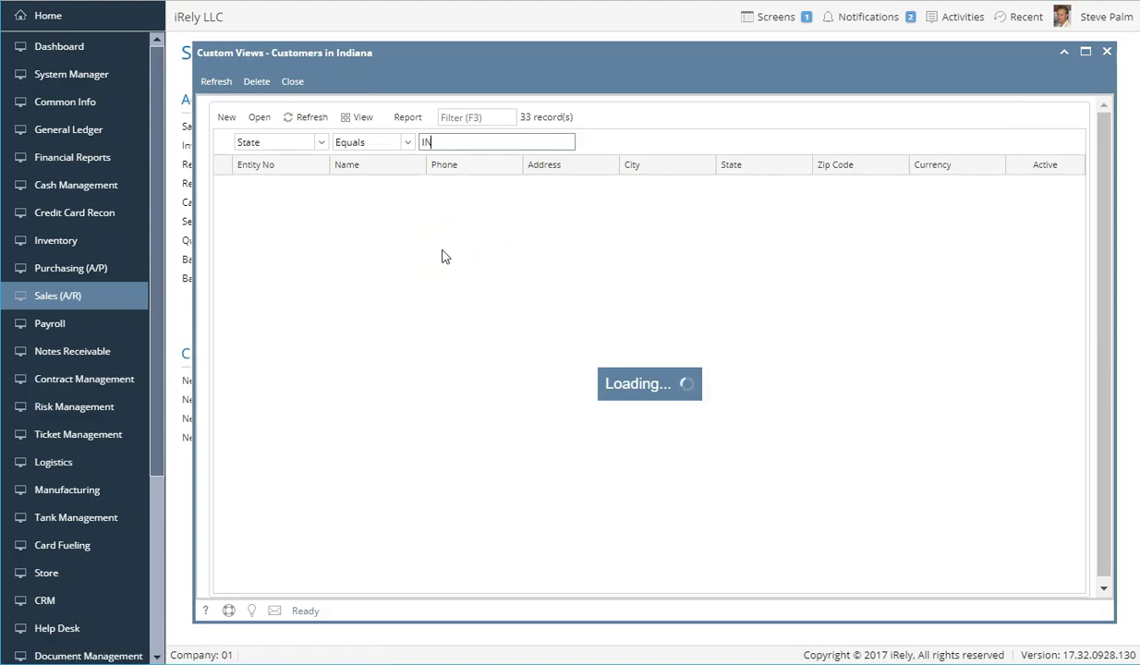
left_click(305, 198)
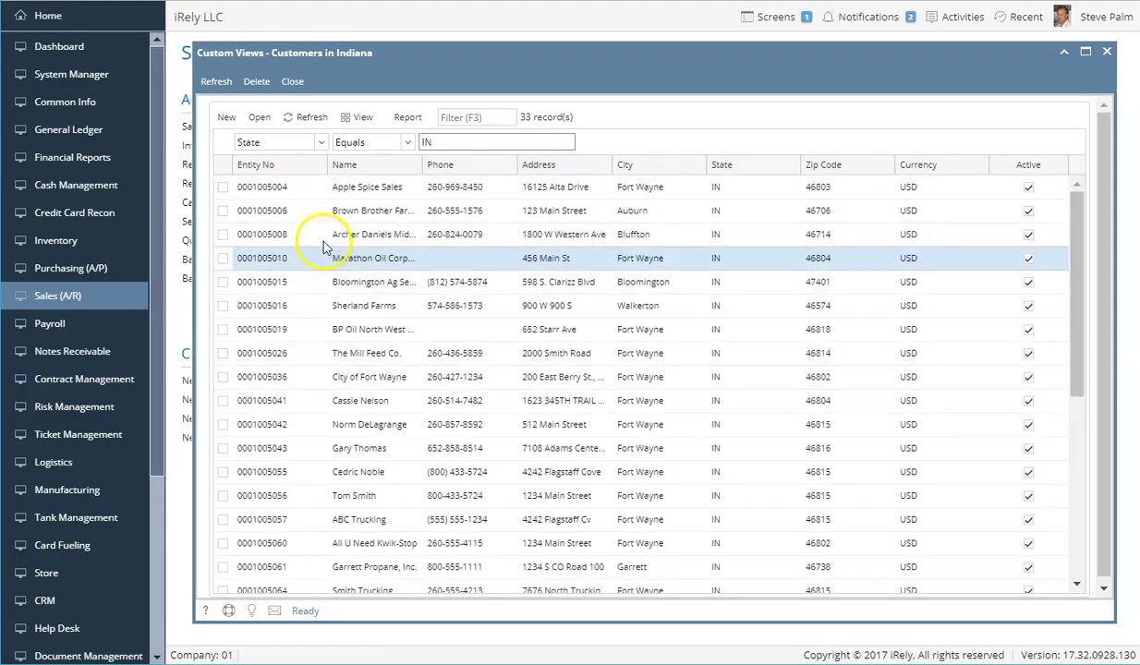
left_click(294, 83)
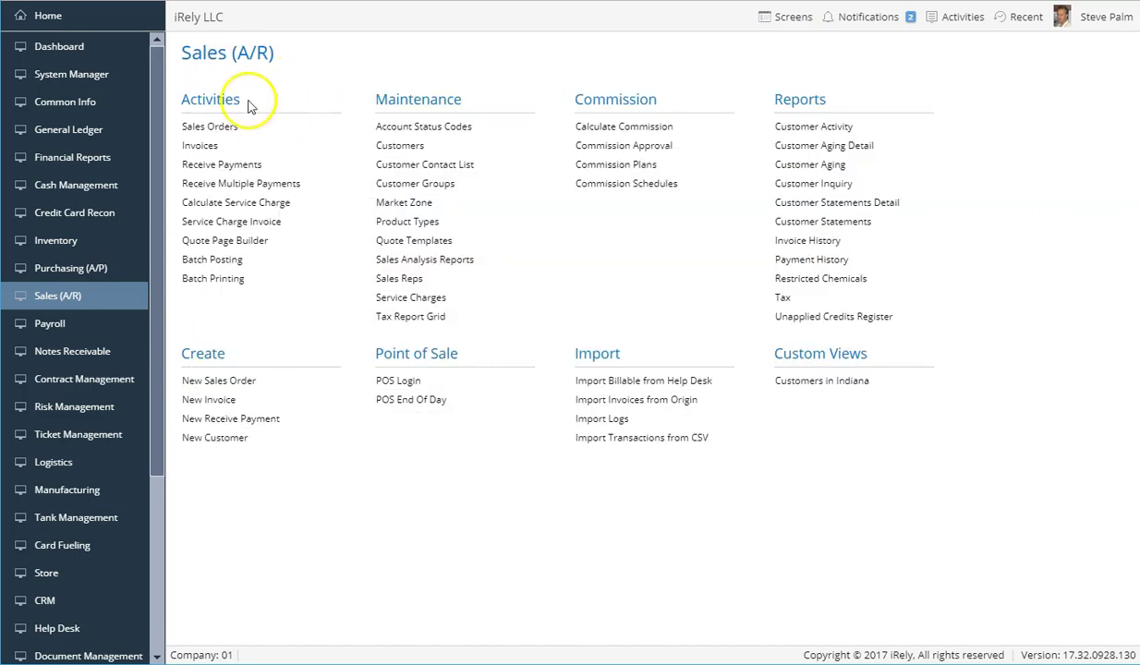
Customize the Home menu by adding Customers in Indiana from the Sales (A/R) custom views to the Financials group above Customers, and save it.
left_click(76, 18)
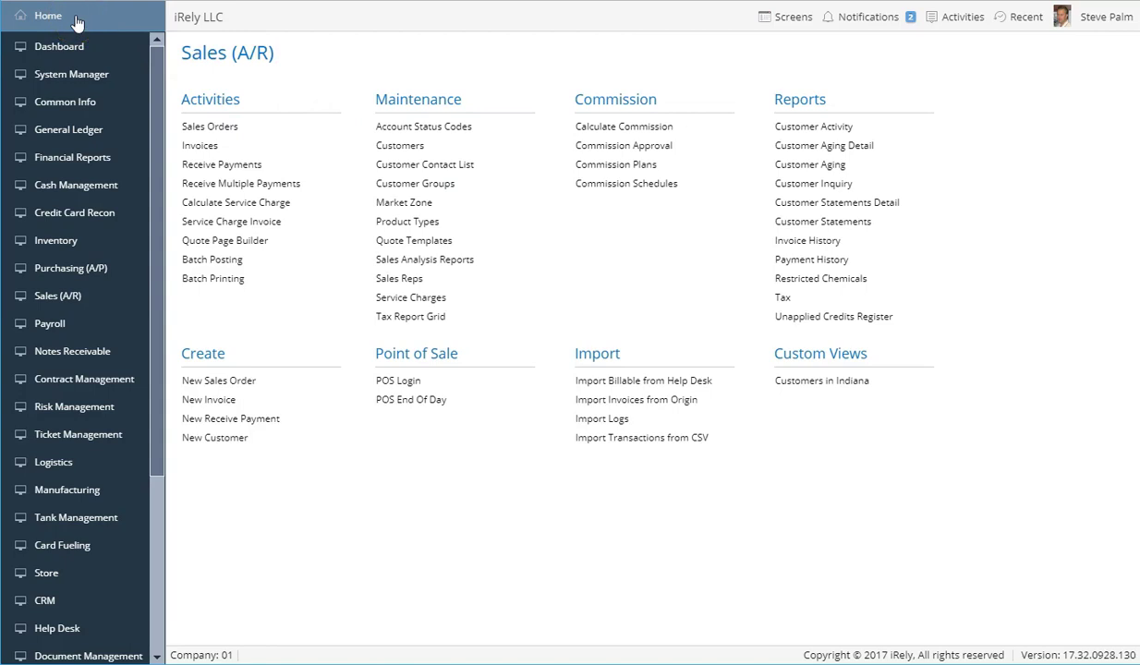
left_click(1106, 44)
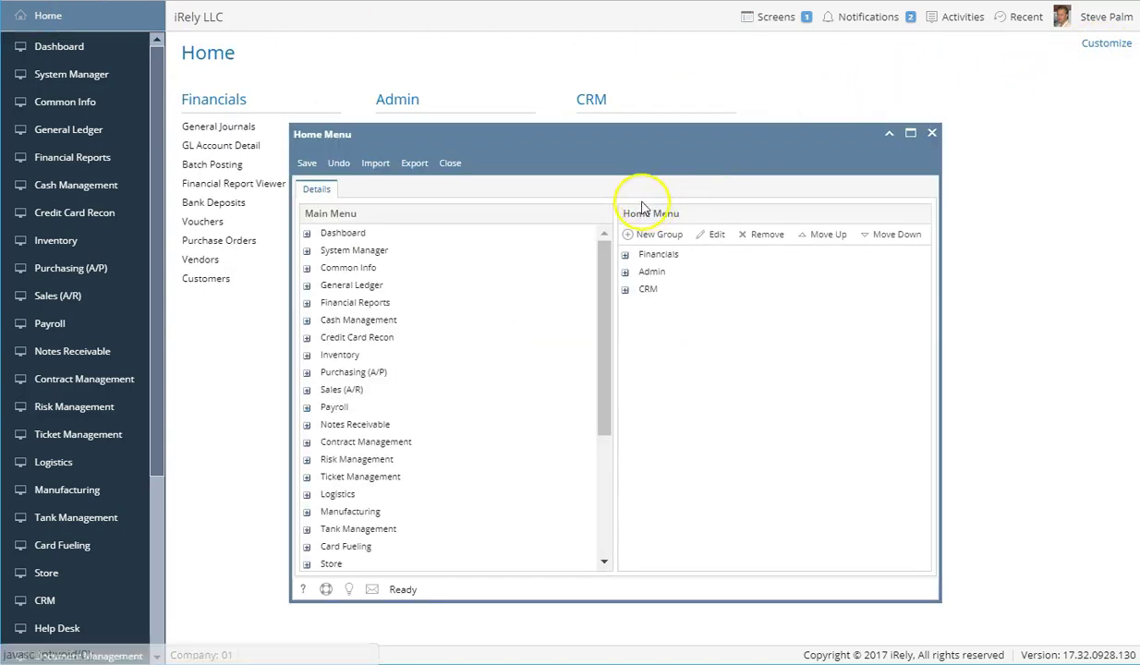
left_click(307, 392)
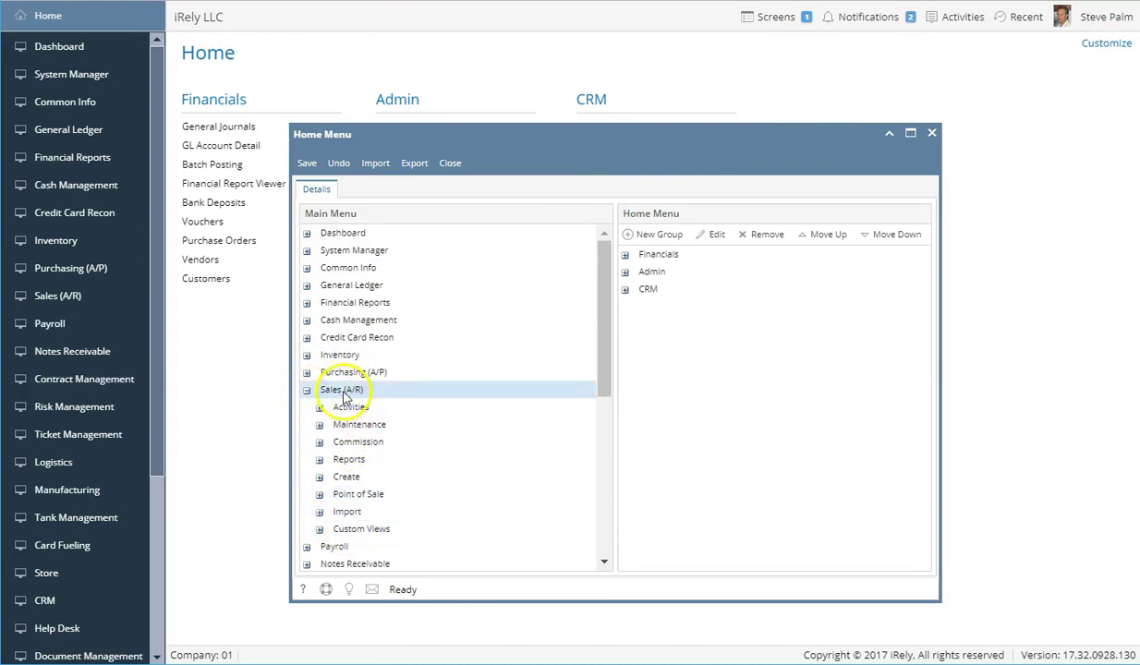
left_click(320, 530)
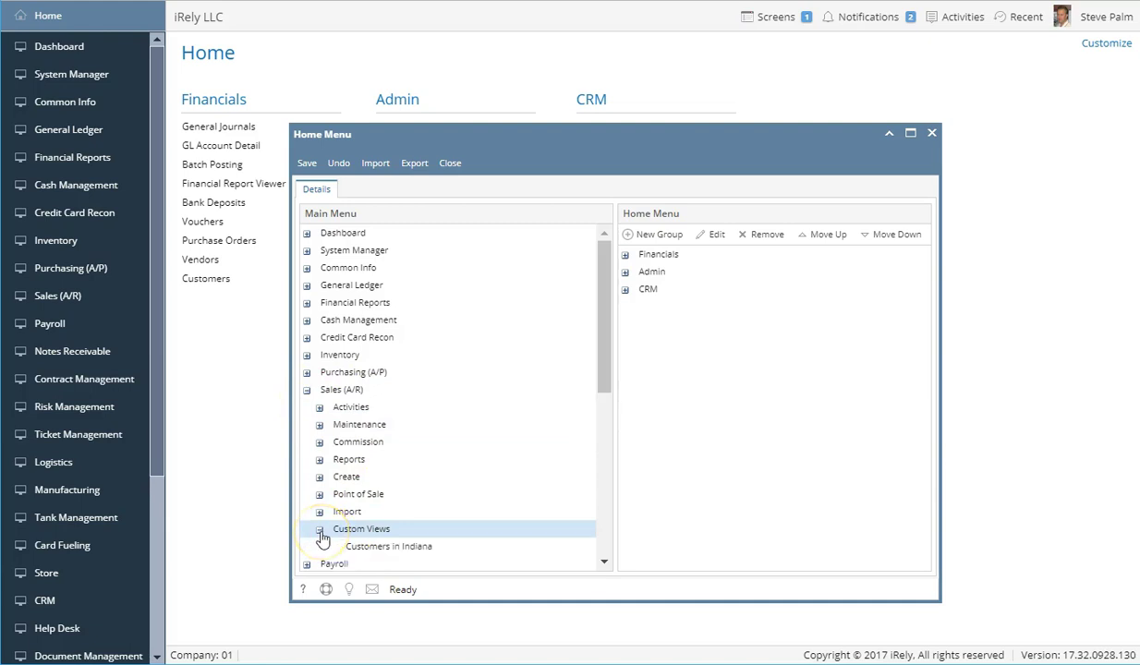
left_click(625, 255)
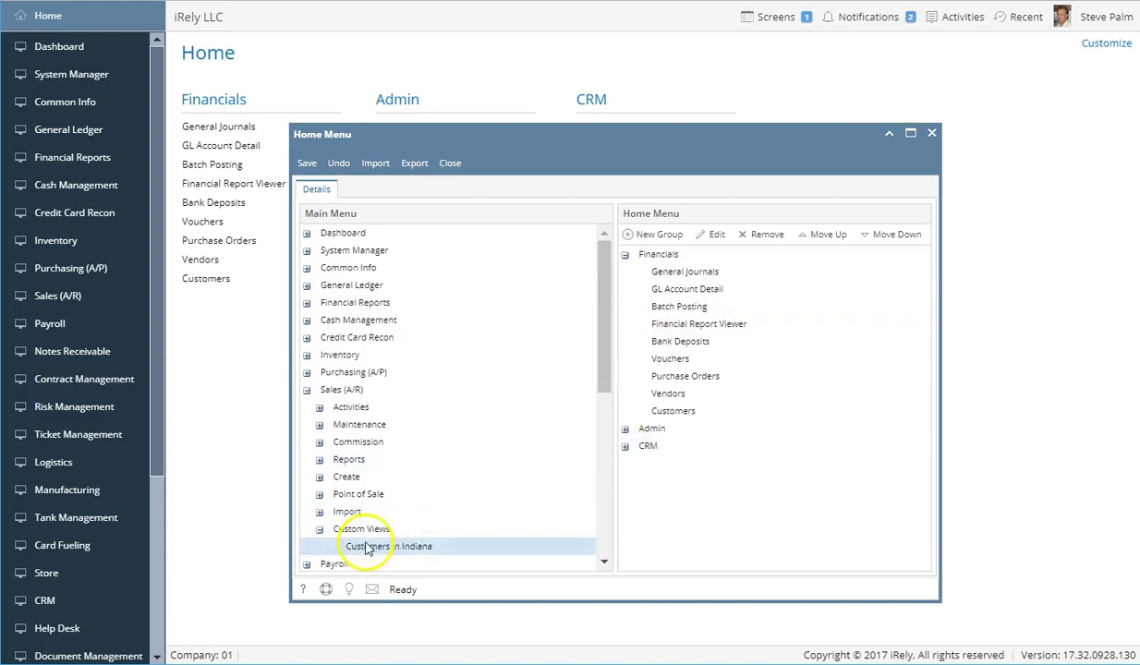
mouse_move(448, 545)
left_mouse_down()
mouse_move(667, 439)
mouse_move(678, 403)
mouse_move(691, 409)
left_mouse_up()
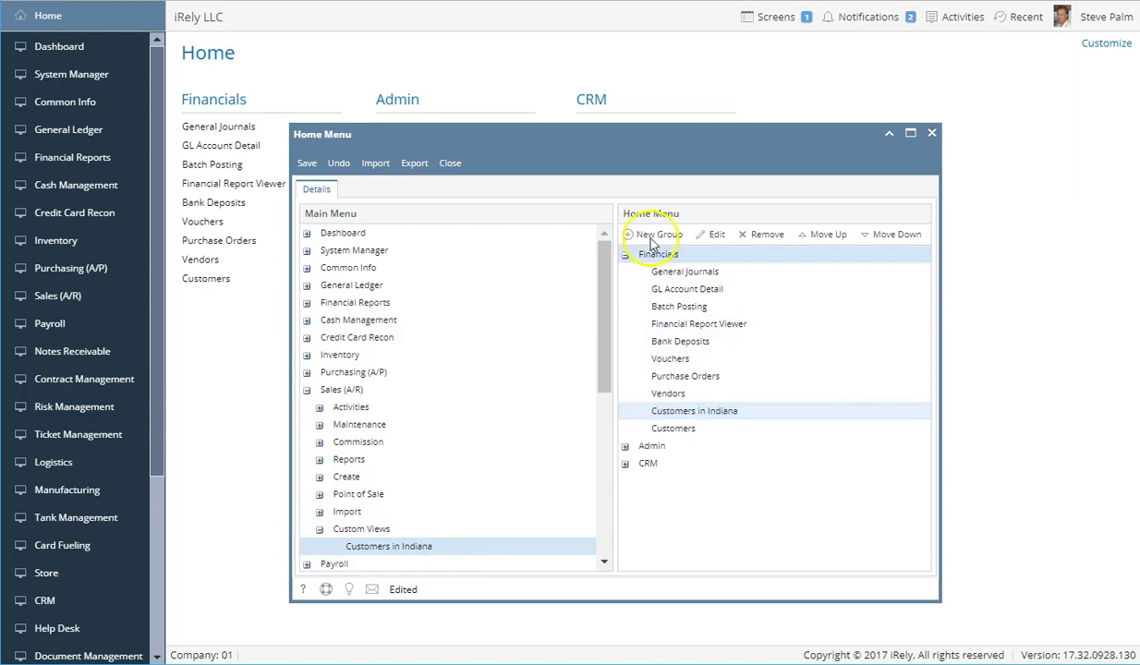
left_click(306, 165)
left_click(450, 164)
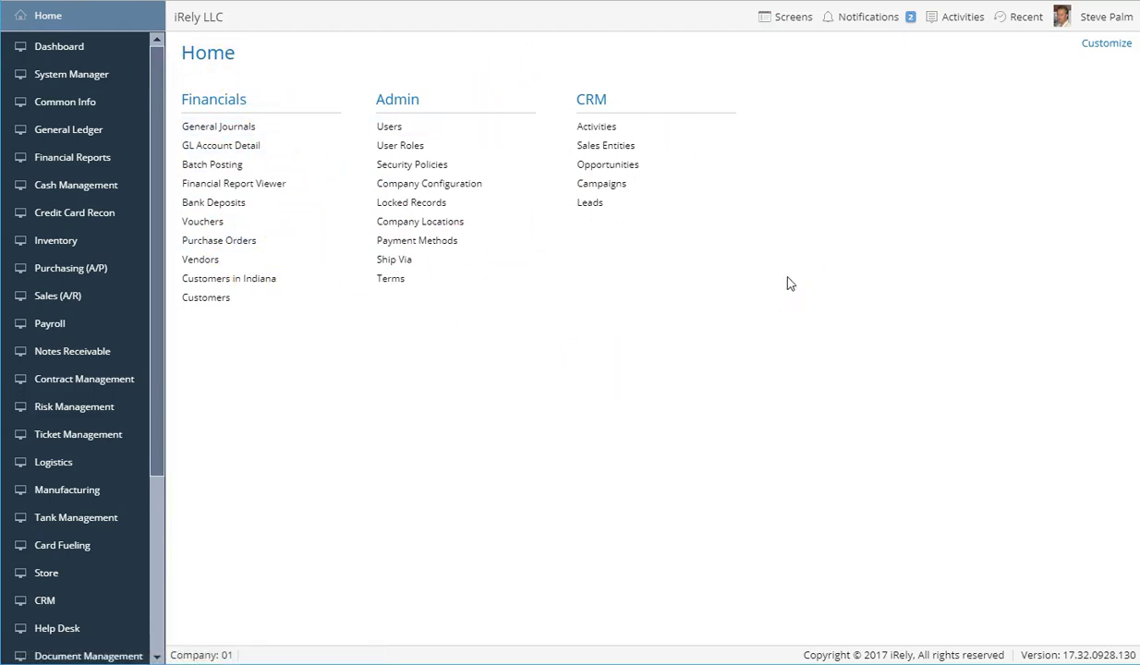
Look through the current notifications and the list of activities.
left_click(868, 17)
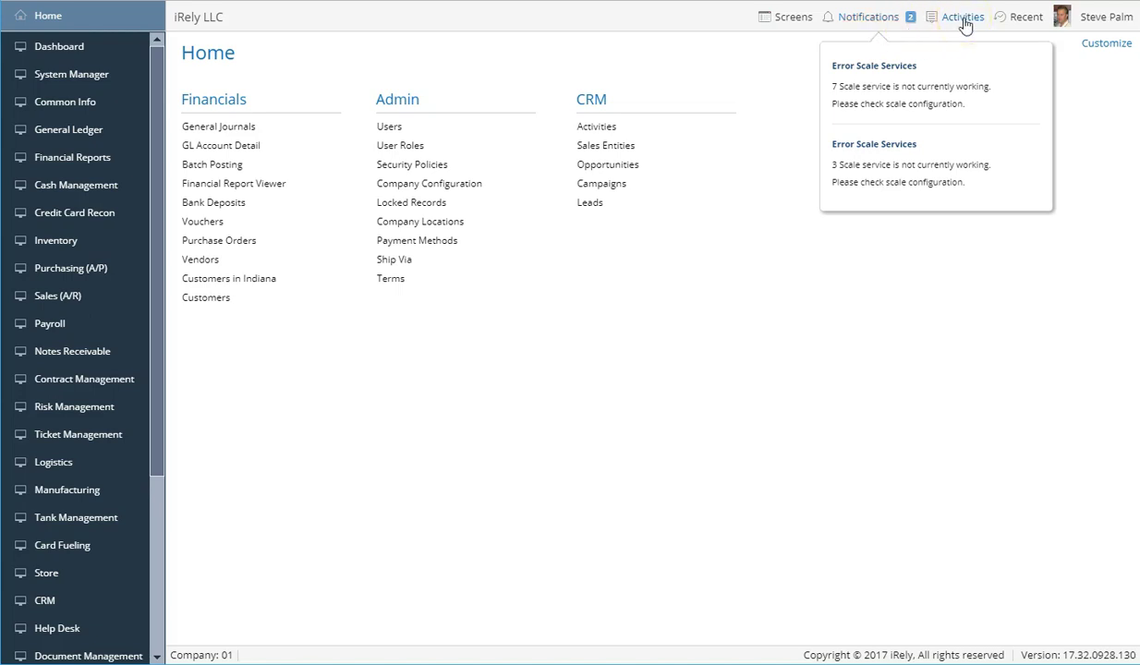
left_click(964, 23)
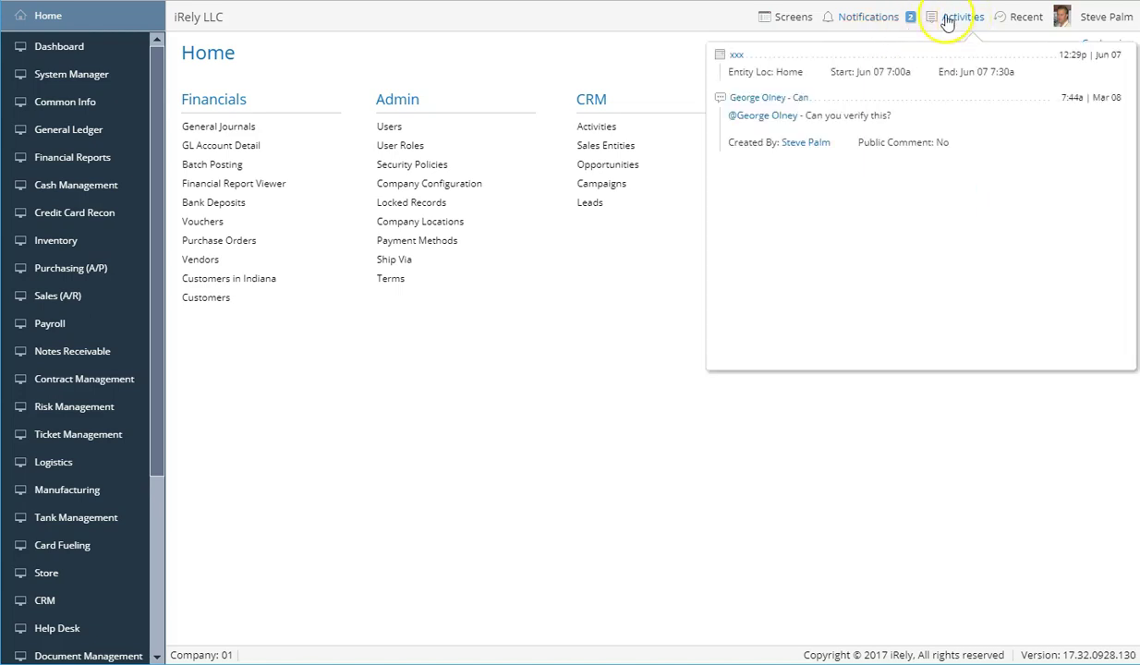
left_click(878, 21)
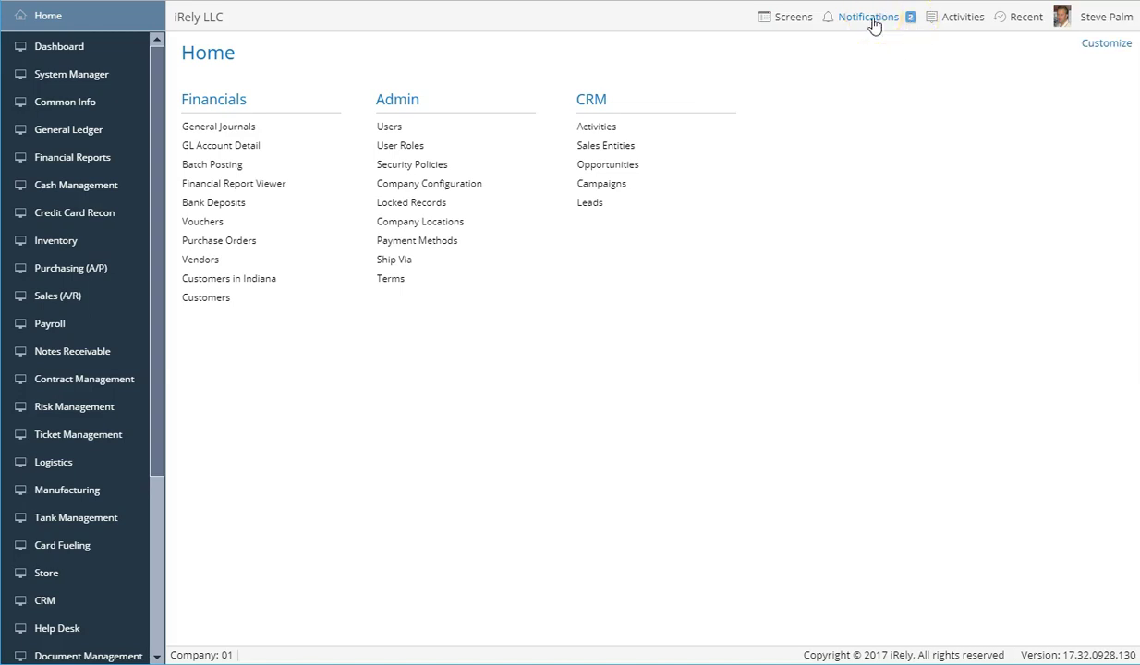
left_click(957, 22)
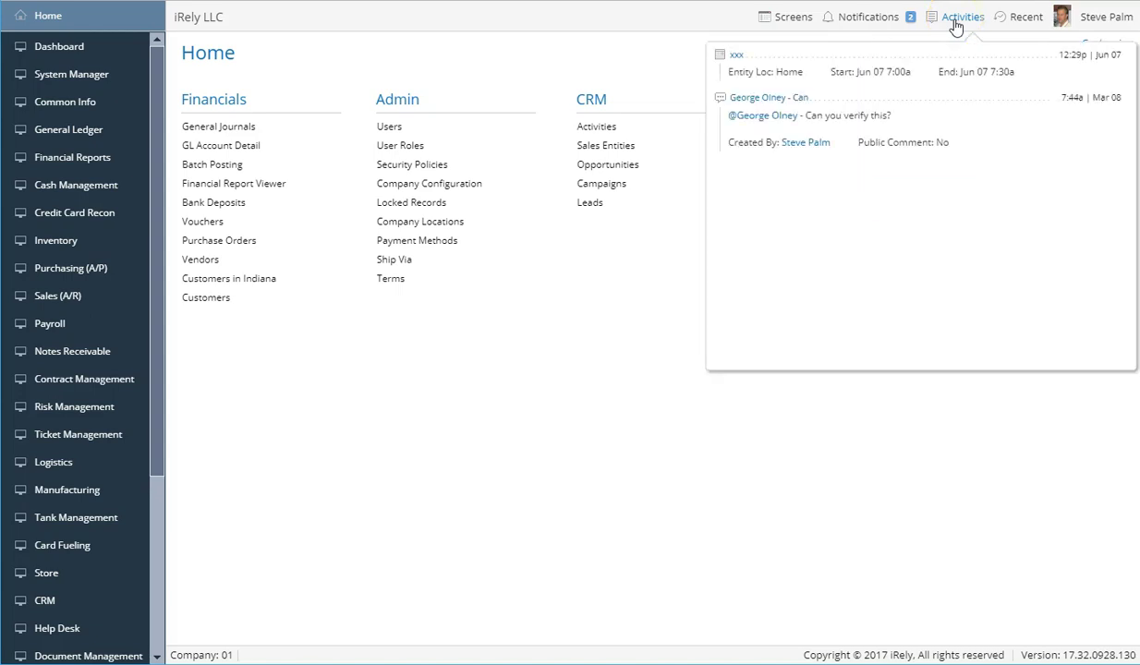
left_click(918, 103)
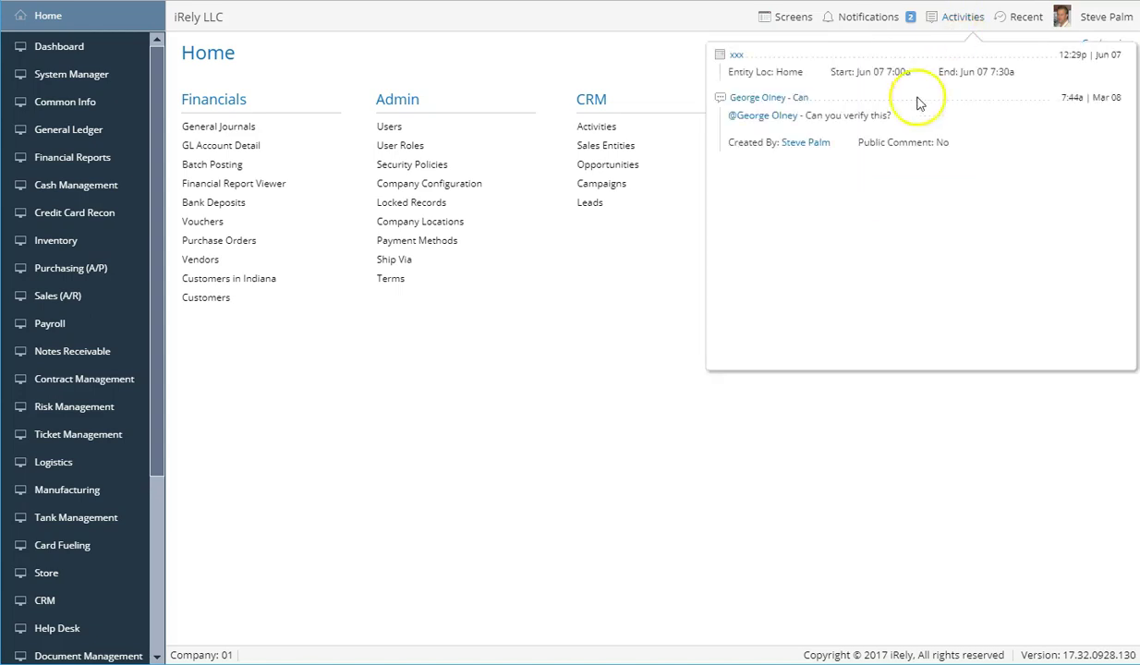
Review the recently viewed records and the user account's settings, support and help options, and close the account options.
left_click(1021, 20)
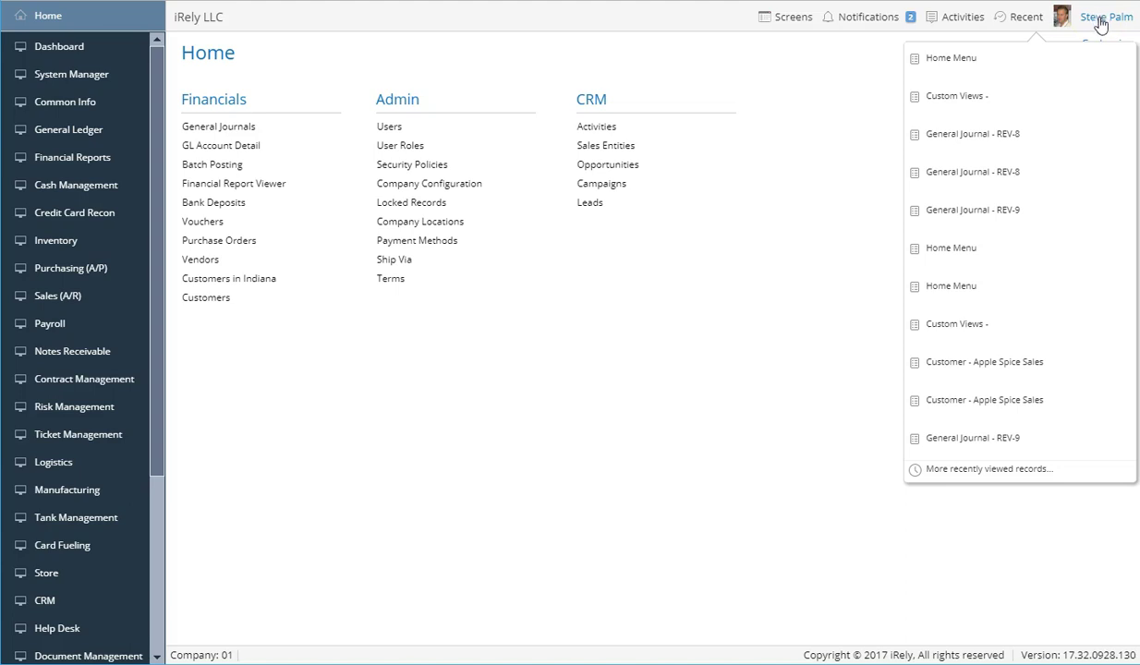
left_click(1100, 20)
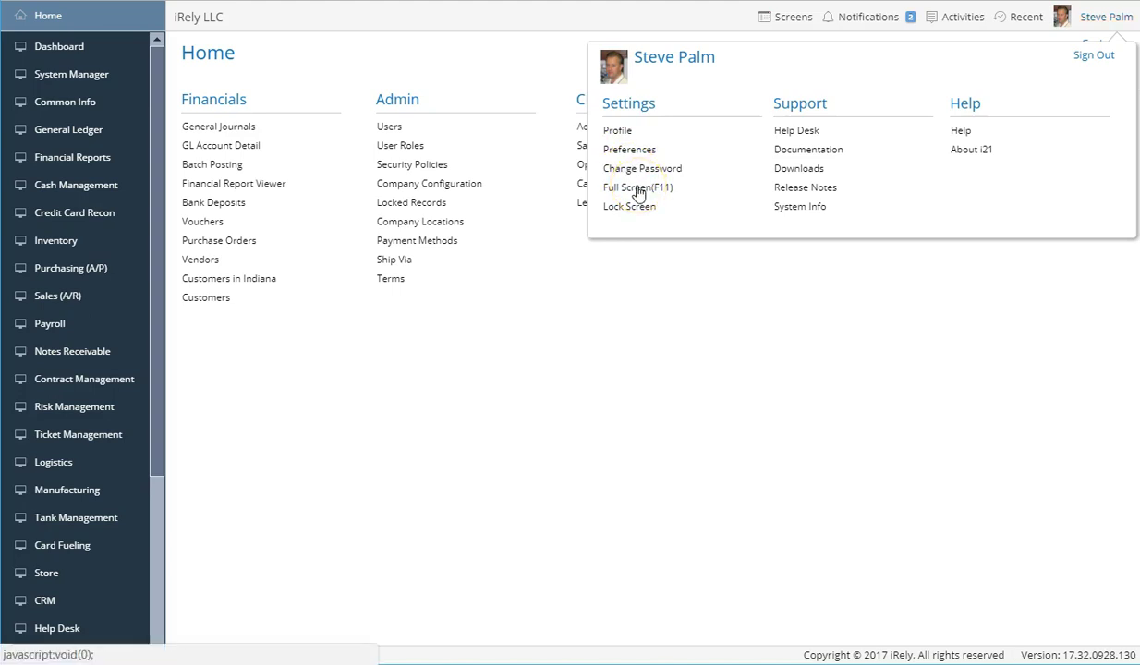
left_click(624, 211)
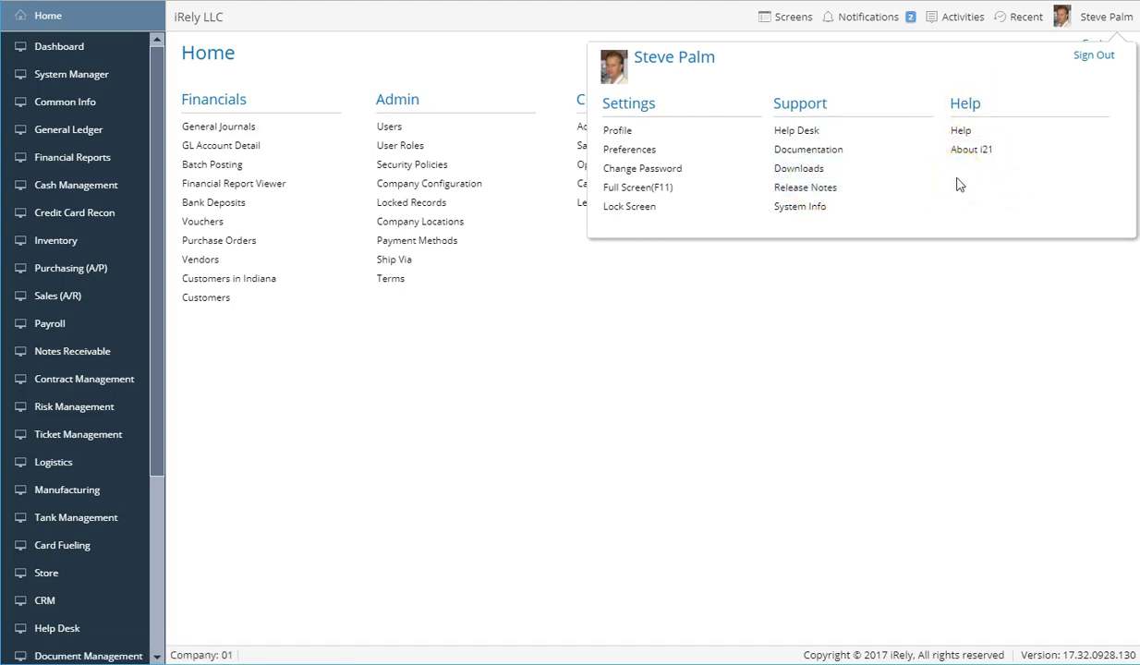
left_click(460, 457)
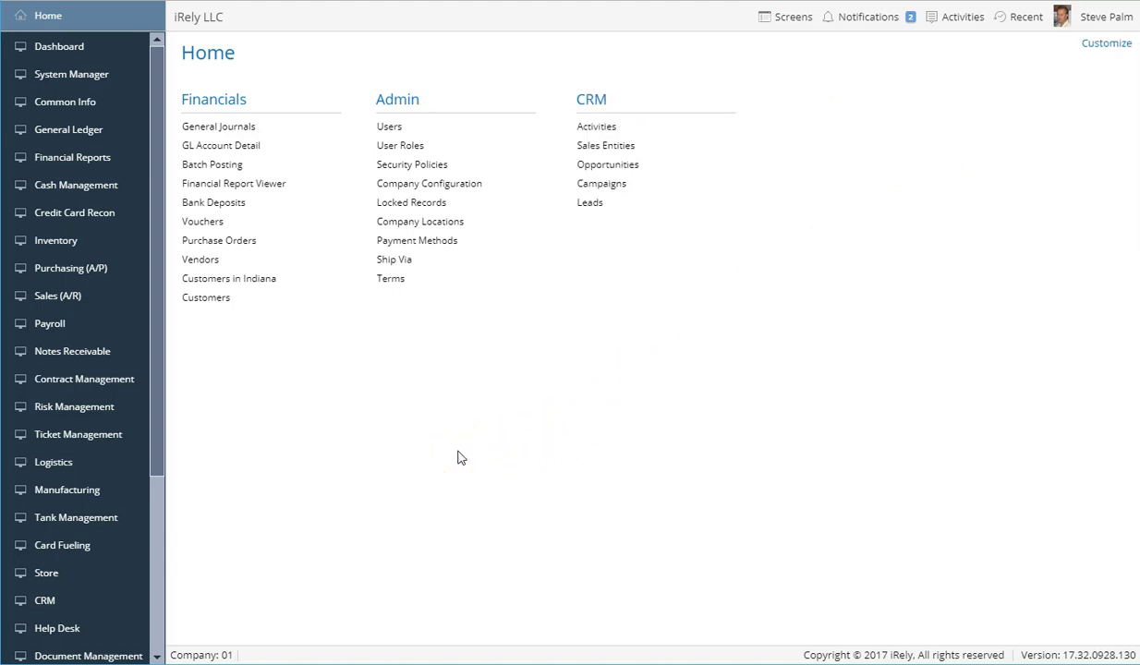
left_click(456, 447)
left_click(470, 441)
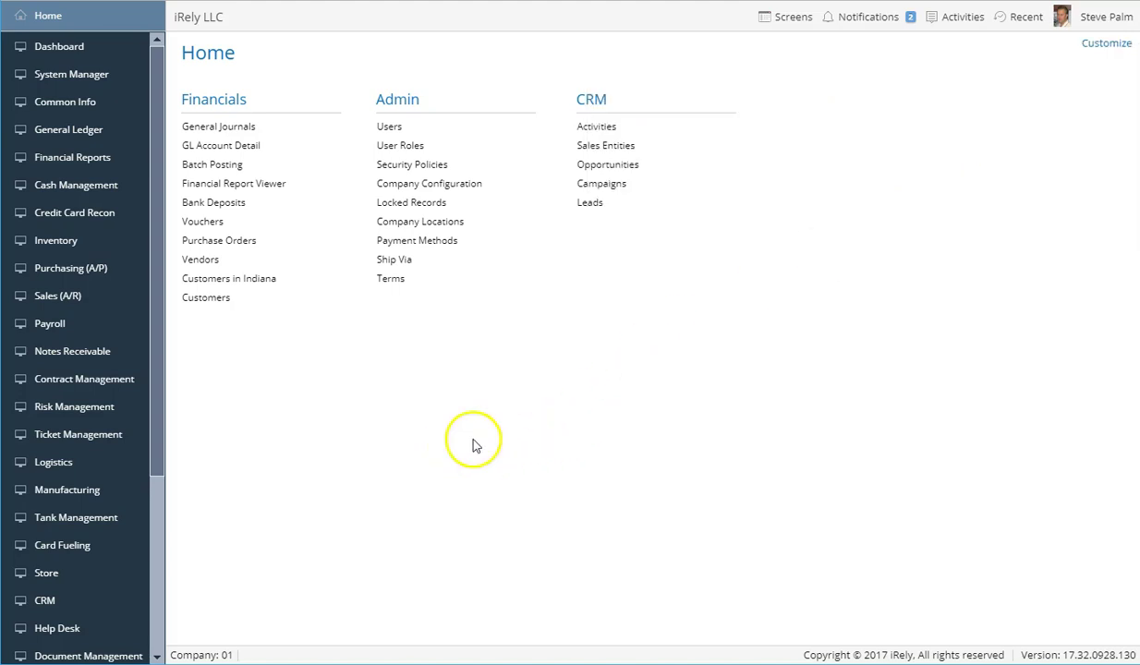